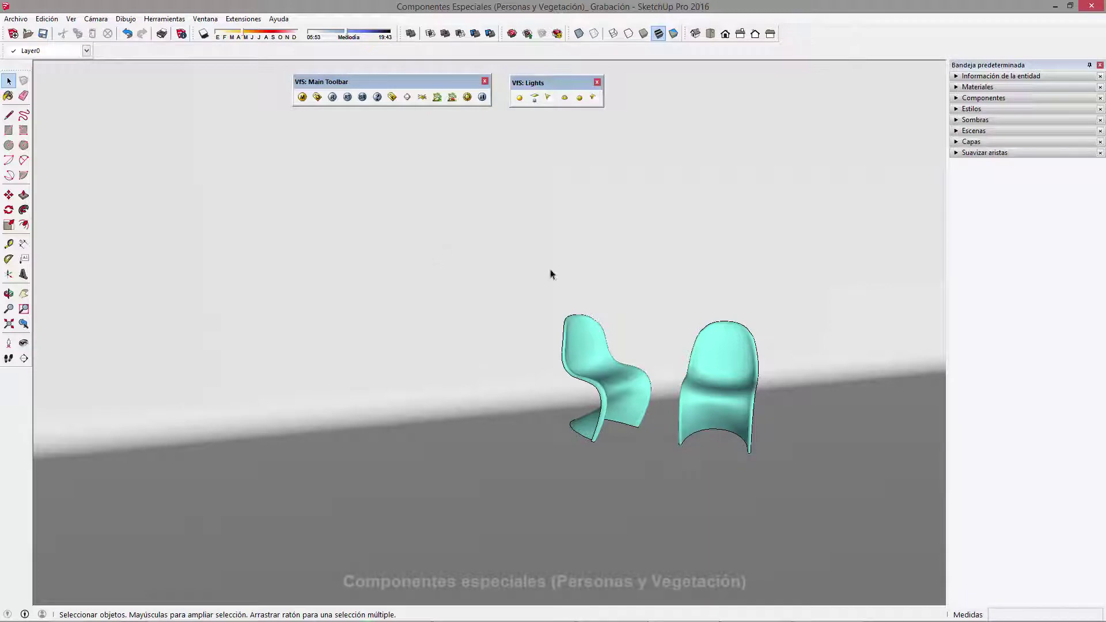
# Orbit and zoom around the studio backdrop and chairs to a lower front view.
pyautogui.moveTo(551, 275)
pyautogui.mouseDown(button='middle')
pyautogui.moveTo(583, 313)
pyautogui.moveTo(686, 257)
pyautogui.moveTo(620, 266)
pyautogui.moveTo(516, 363)
pyautogui.mouseUp(button='middle')
pyautogui.scroll(-5, 620, 267)
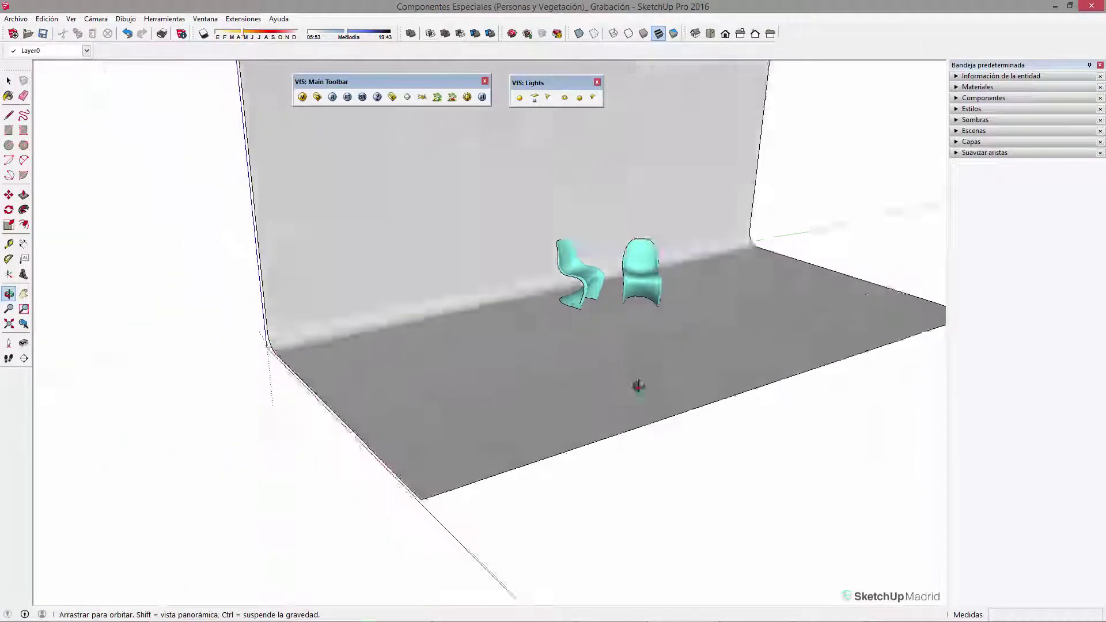
pyautogui.moveTo(639, 385); pyautogui.dragTo(457, 509, button='middle')
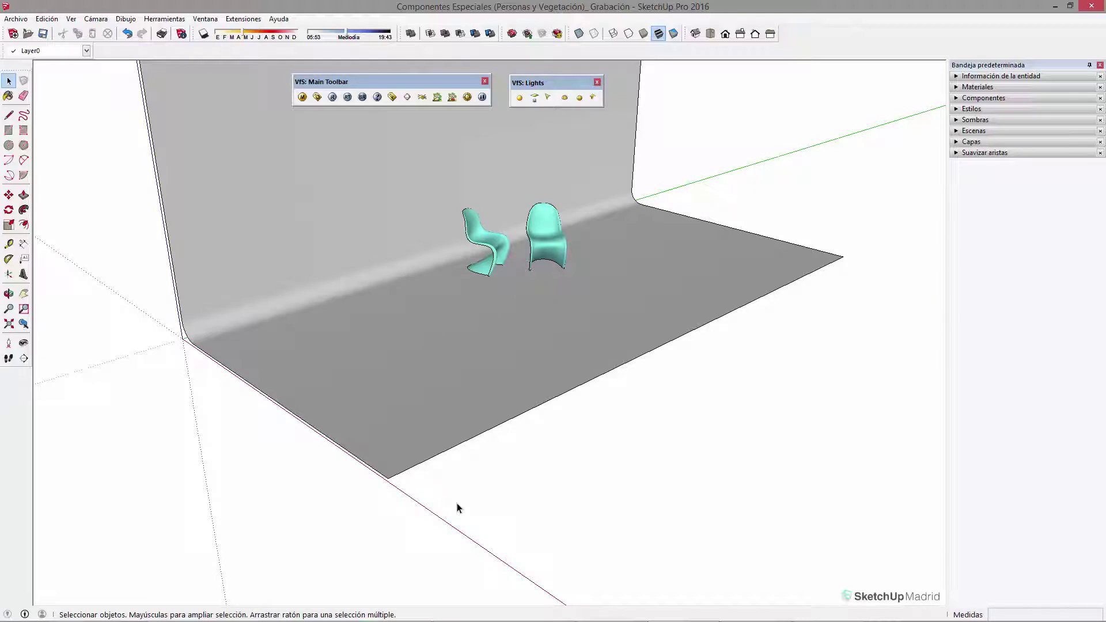
pyautogui.moveTo(645, 403); pyautogui.dragTo(570, 440, button='middle')
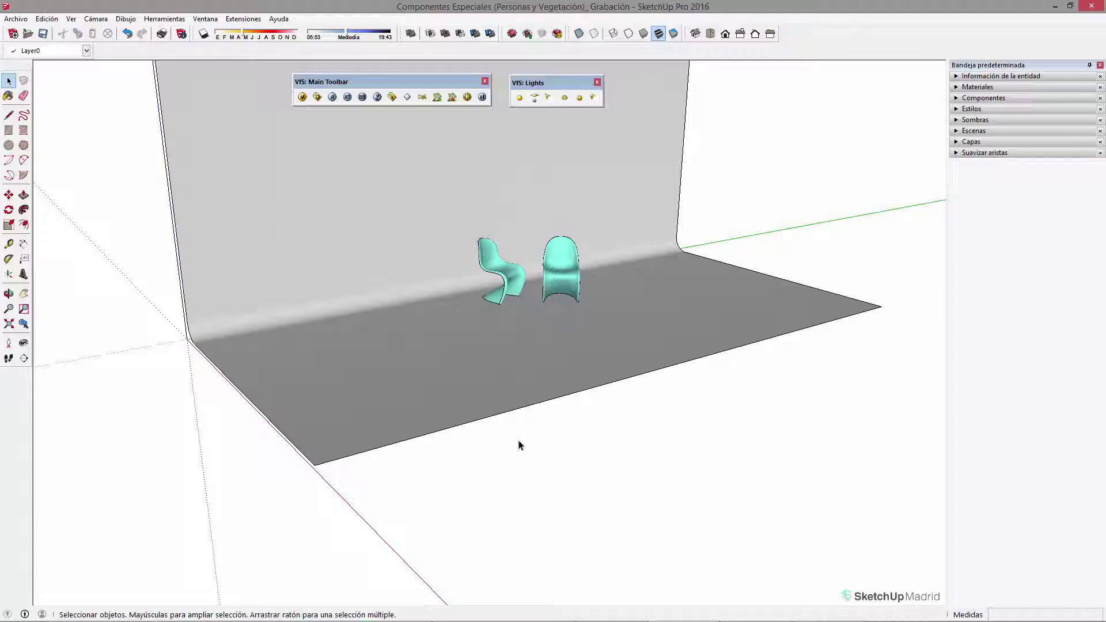
pyautogui.press('o')
pyautogui.moveTo(701, 390)
pyautogui.mouseDown()
pyautogui.moveTo(801, 442)
pyautogui.moveTo(440, 469)
pyautogui.mouseUp()
pyautogui.press('space')
pyautogui.moveTo(464, 390)
pyautogui.mouseDown(button='middle')
pyautogui.moveTo(576, 301)
pyautogui.moveTo(654, 308)
pyautogui.mouseUp(button='middle')
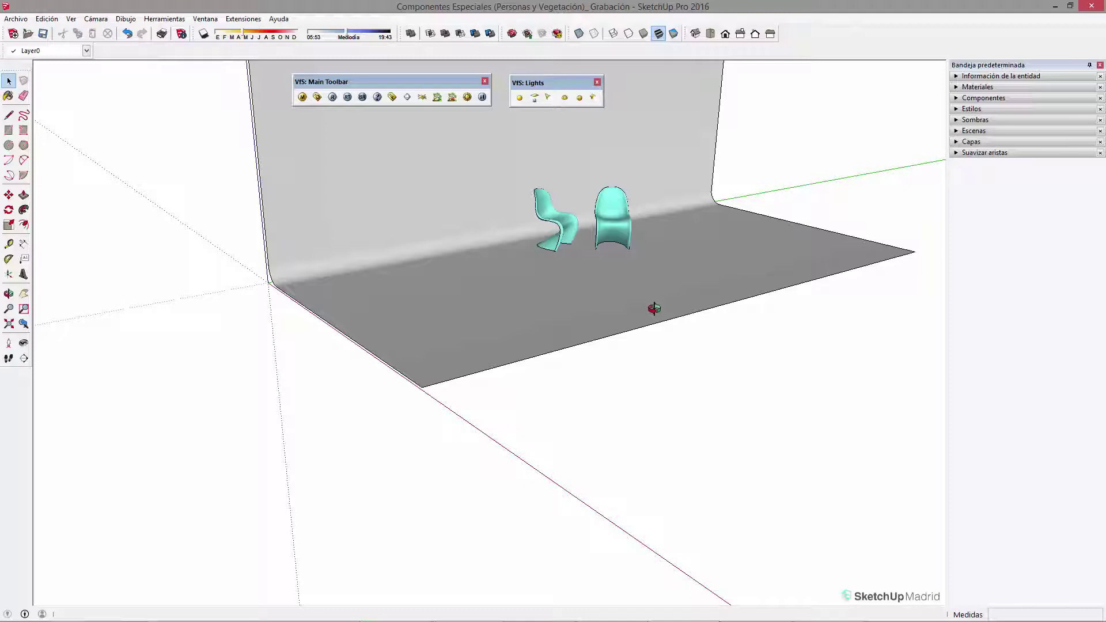
pyautogui.moveTo(655, 309); pyautogui.dragTo(682, 358, button='middle')
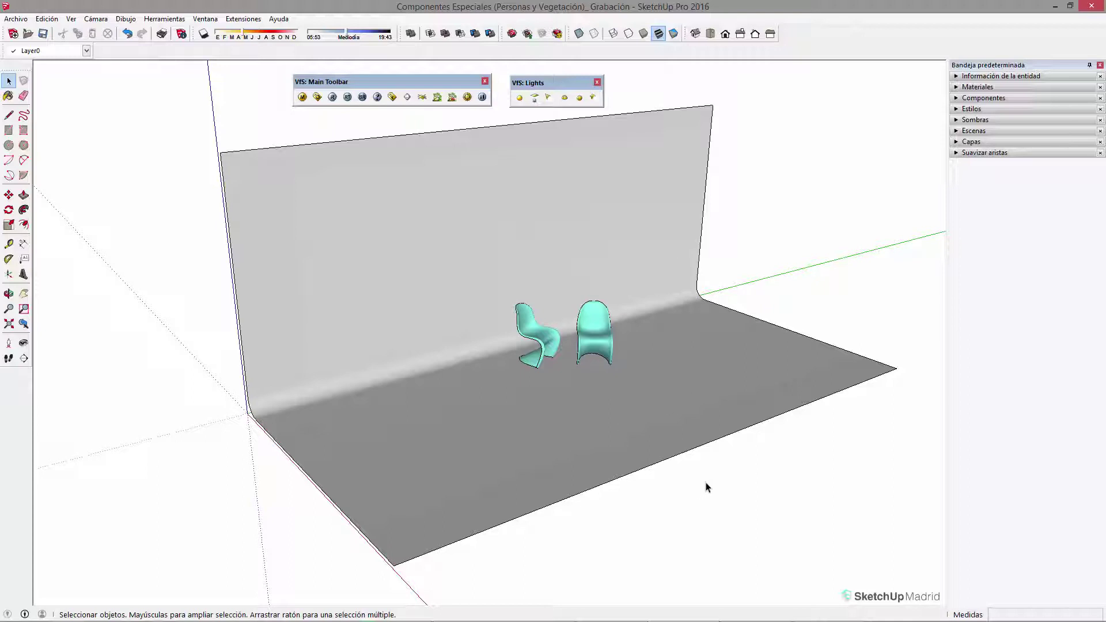
pyautogui.moveTo(738, 422)
pyautogui.mouseDown(button='middle')
pyautogui.moveTo(699, 420)
pyautogui.moveTo(755, 425)
pyautogui.mouseUp(button='middle')
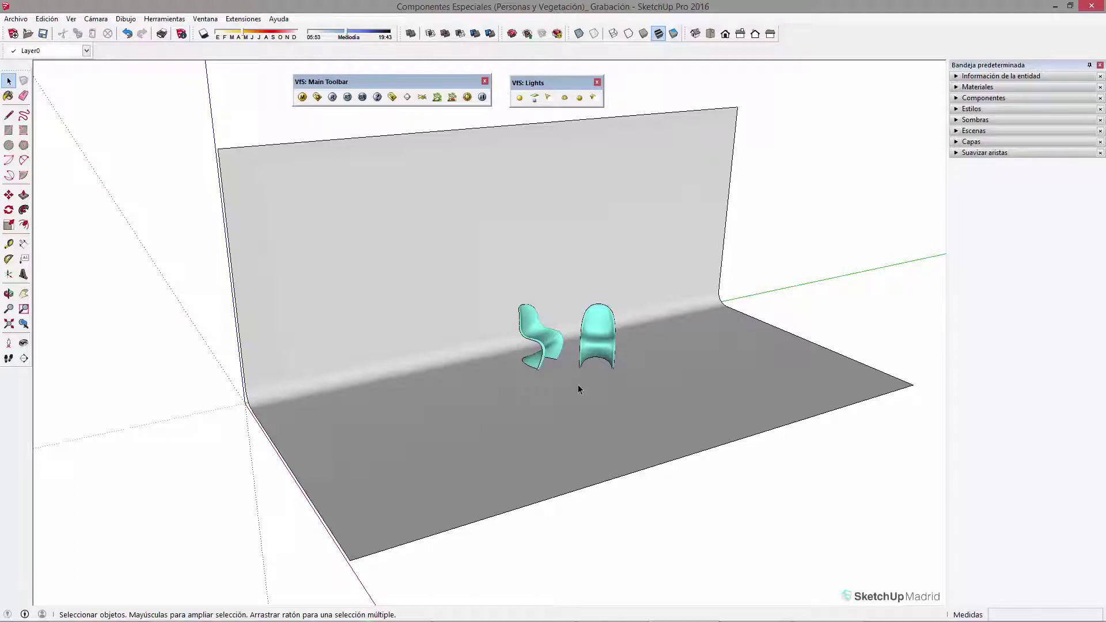
pyautogui.scroll(-1, 579, 385)
# Preview the Arbol 01, Arbol-02, Persona 01 and Persona 04 cutout images in the PNG folder.
pyautogui.hotkey('alt', 'Tab')
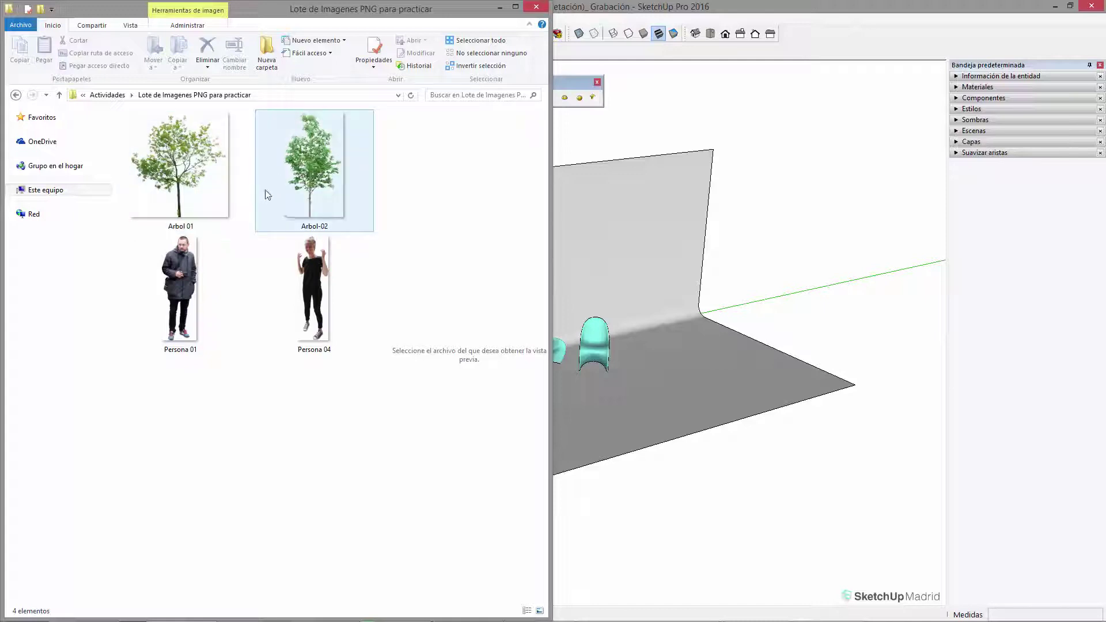
pyautogui.click(212, 163)
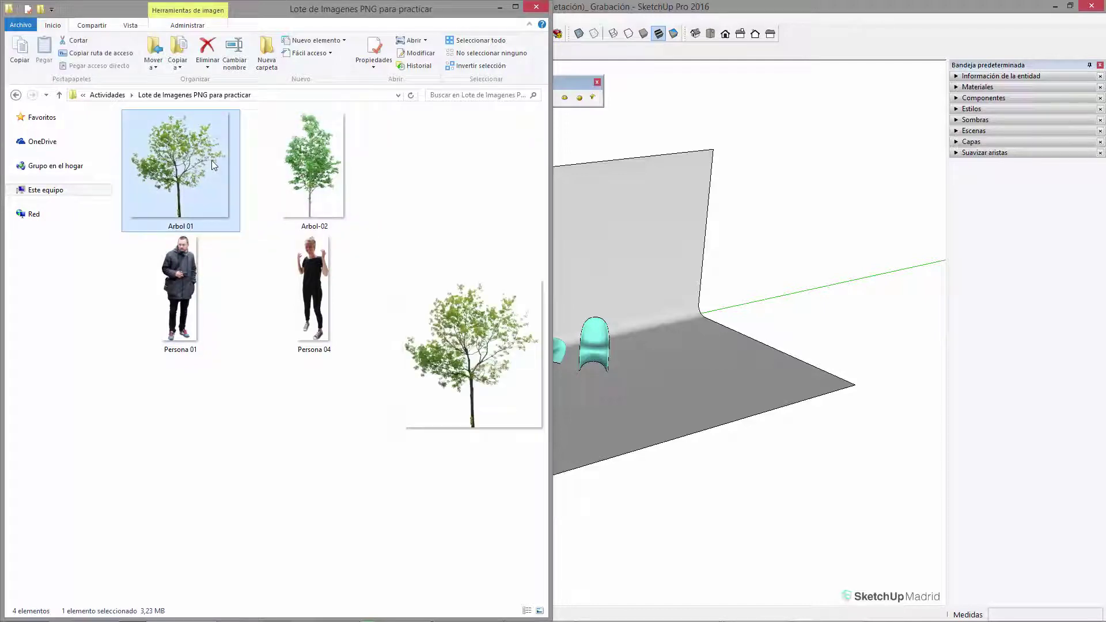
pyautogui.click(274, 172)
pyautogui.click(311, 288)
pyautogui.click(166, 283)
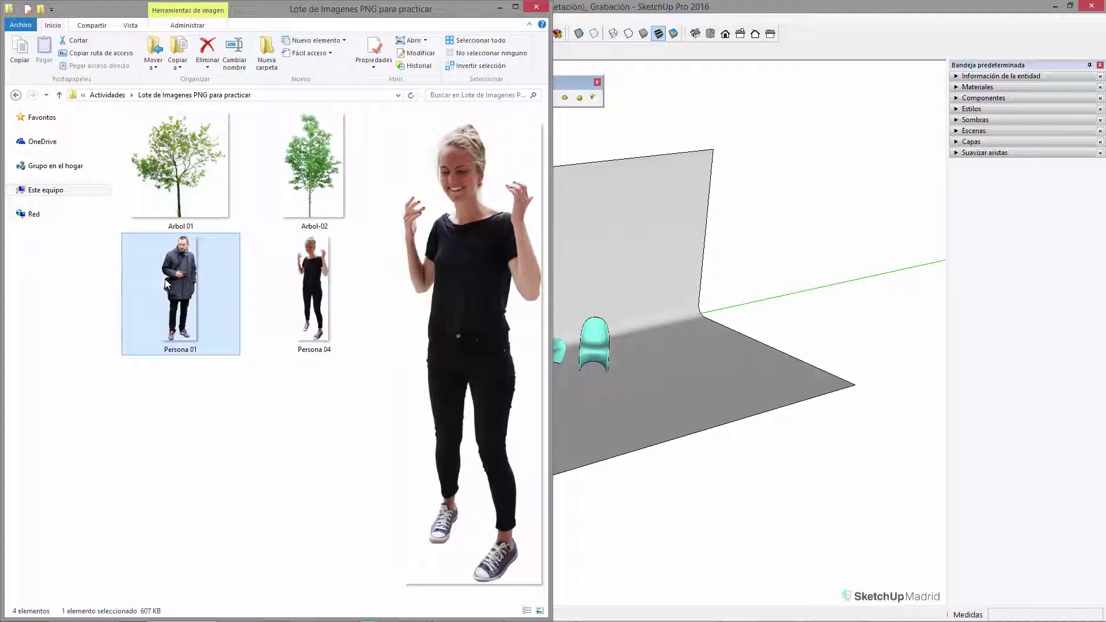
pyautogui.click(190, 172)
pyautogui.click(293, 185)
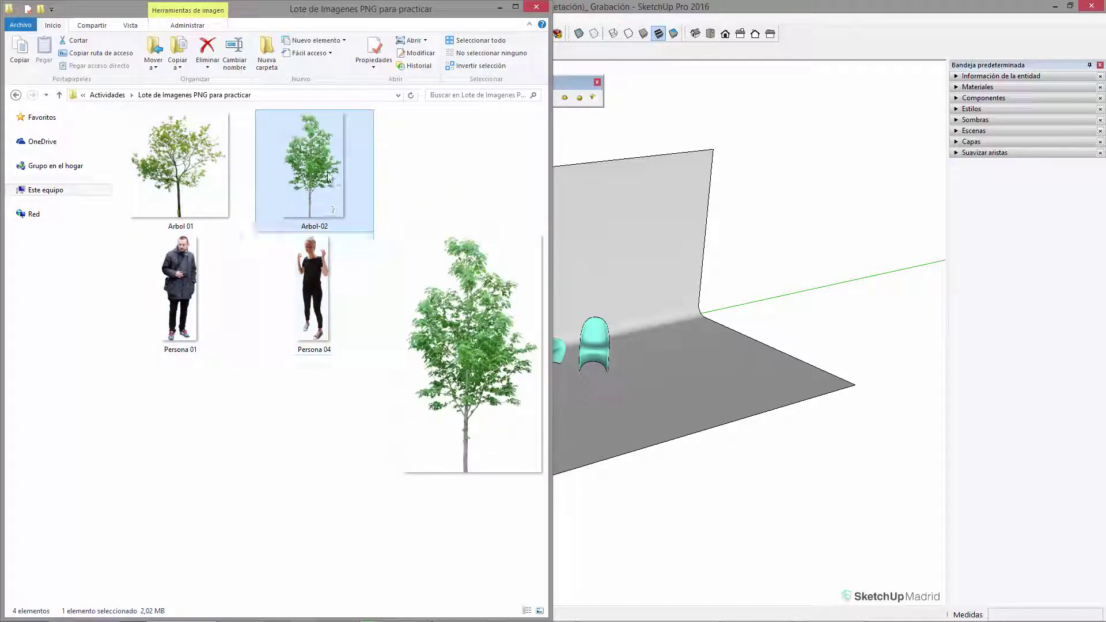
pyautogui.click(215, 158)
pyautogui.click(198, 269)
pyautogui.click(311, 243)
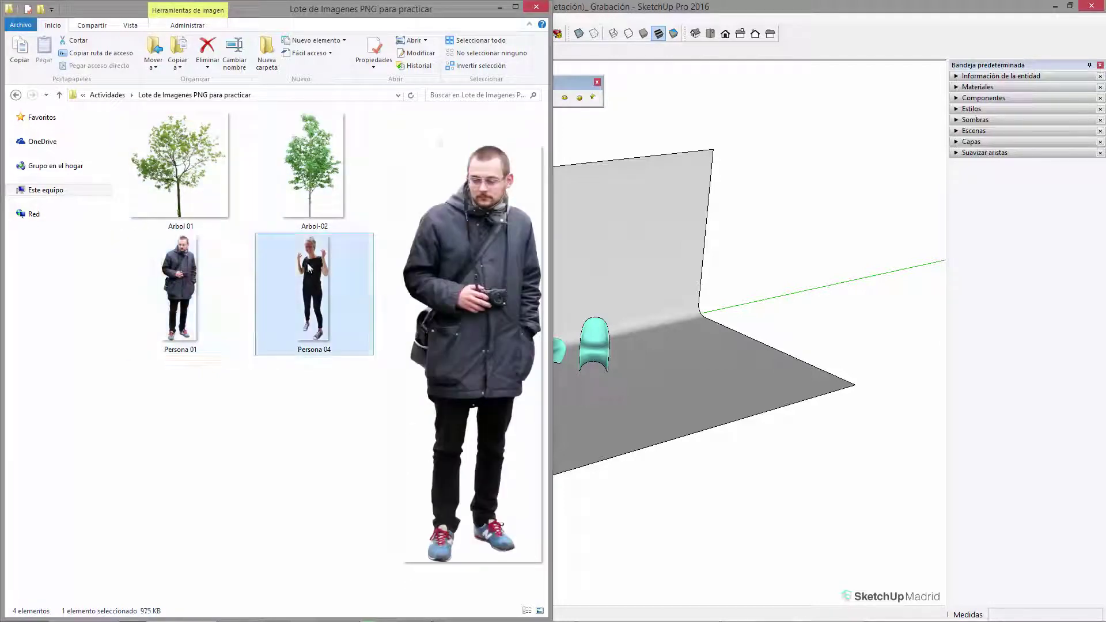
pyautogui.click(200, 185)
pyautogui.click(182, 236)
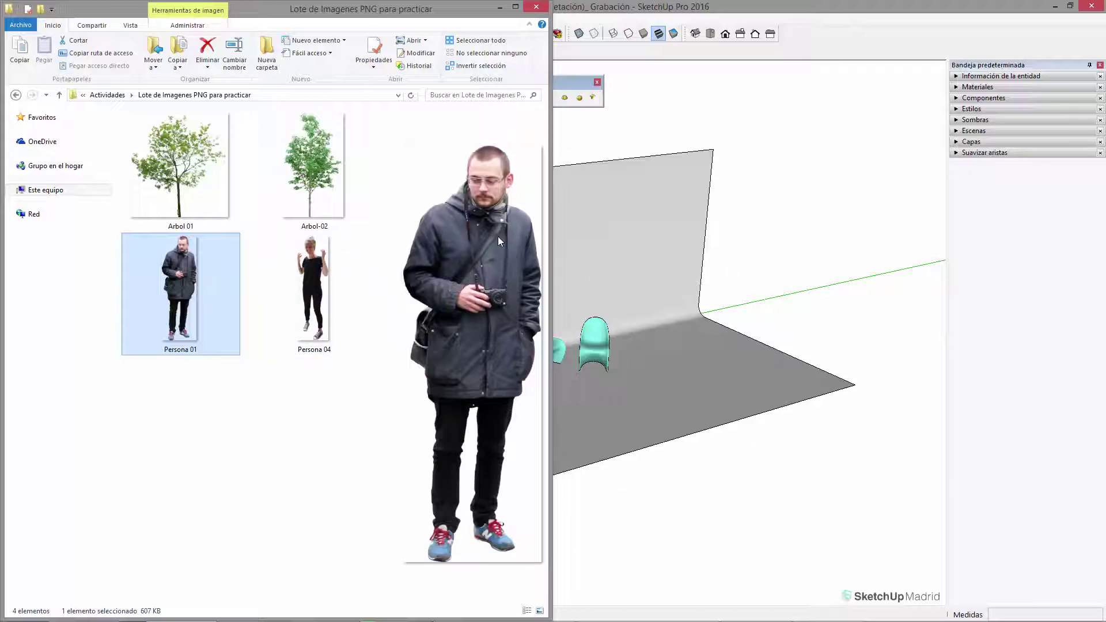
# Orbit to a frontal view of the wall and bring SketchUp back in front.
pyautogui.moveTo(704, 375)
pyautogui.mouseDown(button='middle')
pyautogui.moveTo(704, 333)
pyautogui.moveTo(625, 440)
pyautogui.moveTo(400, 356)
pyautogui.moveTo(674, 425)
pyautogui.moveTo(388, 415)
pyautogui.moveTo(424, 294)
pyautogui.mouseUp(button='middle')
pyautogui.moveTo(475, 506)
pyautogui.mouseDown(button='middle')
pyautogui.moveTo(619, 474)
pyautogui.moveTo(942, 492)
pyautogui.moveTo(611, 473)
pyautogui.mouseUp(button='middle')
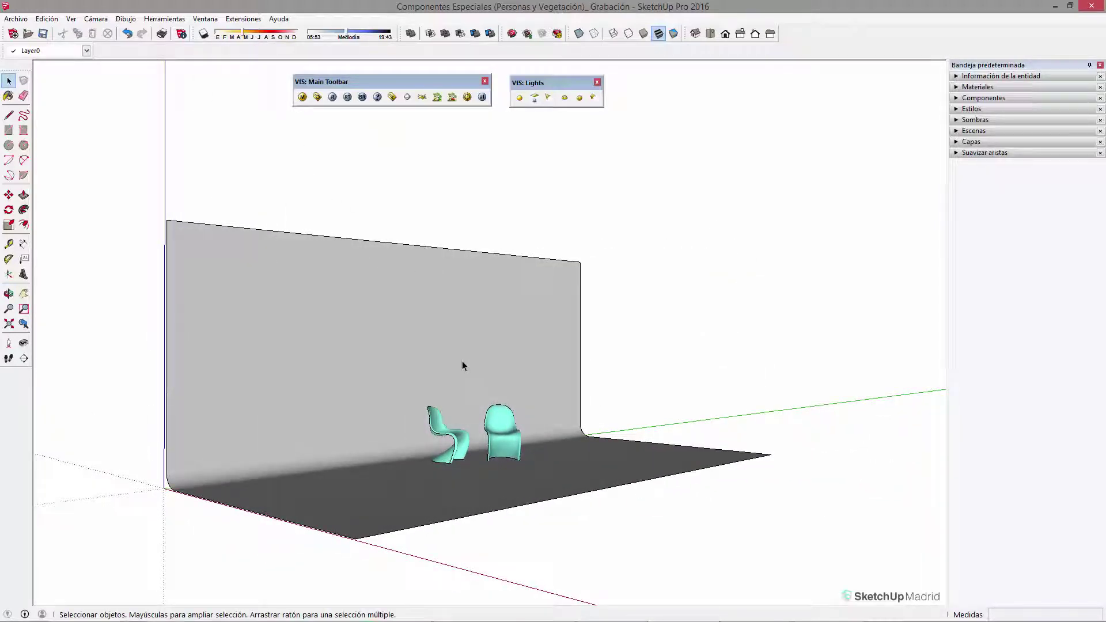
pyautogui.hotkey('alt', 'Tab')
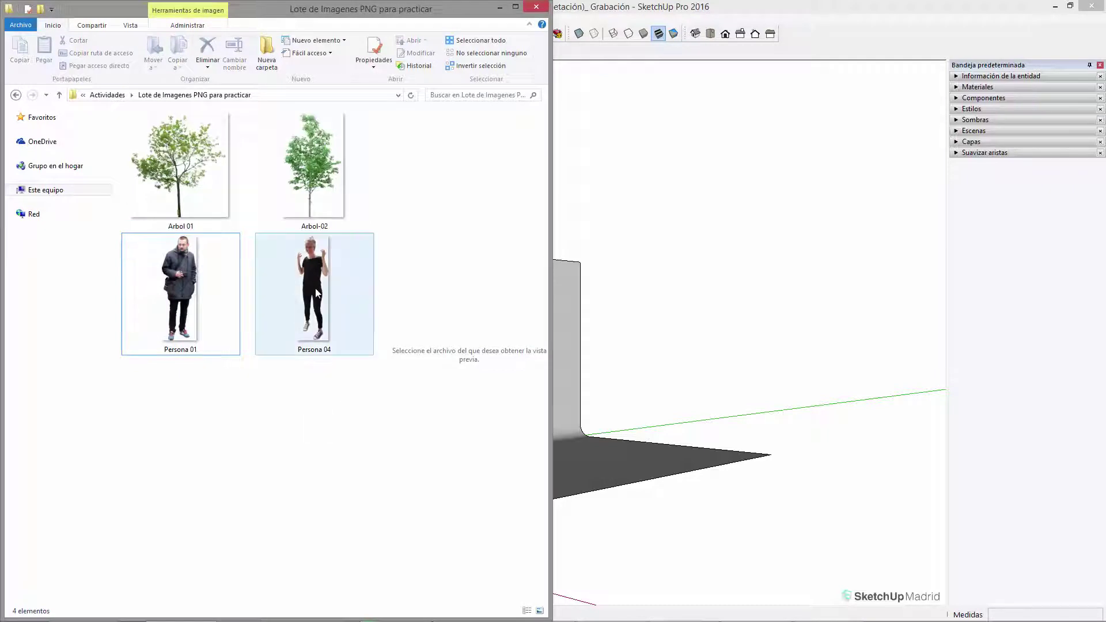
pyautogui.click(666, 444)
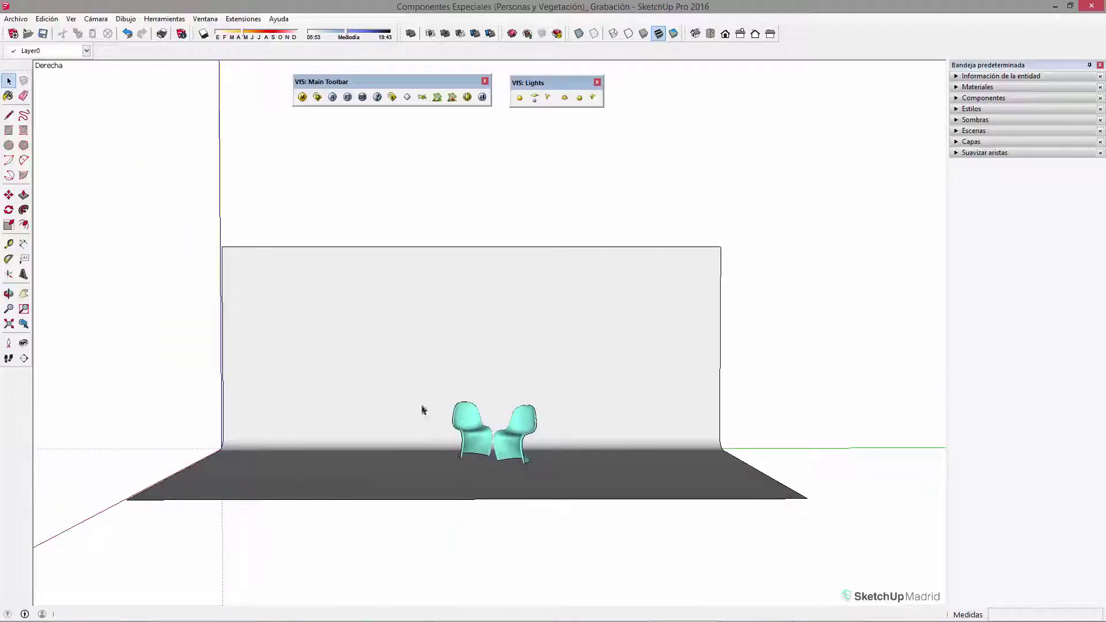
# Orbit and pan into a right-side perspective showing floor, wall and both chairs.
pyautogui.moveTo(626, 377)
pyautogui.mouseDown(button='middle')
pyautogui.moveTo(588, 399)
pyautogui.moveTo(371, 386)
pyautogui.mouseUp(button='middle')
pyautogui.moveTo(783, 524)
pyautogui.mouseDown(button='middle')
pyautogui.moveTo(596, 461)
pyautogui.moveTo(486, 309)
pyautogui.mouseUp(button='middle')
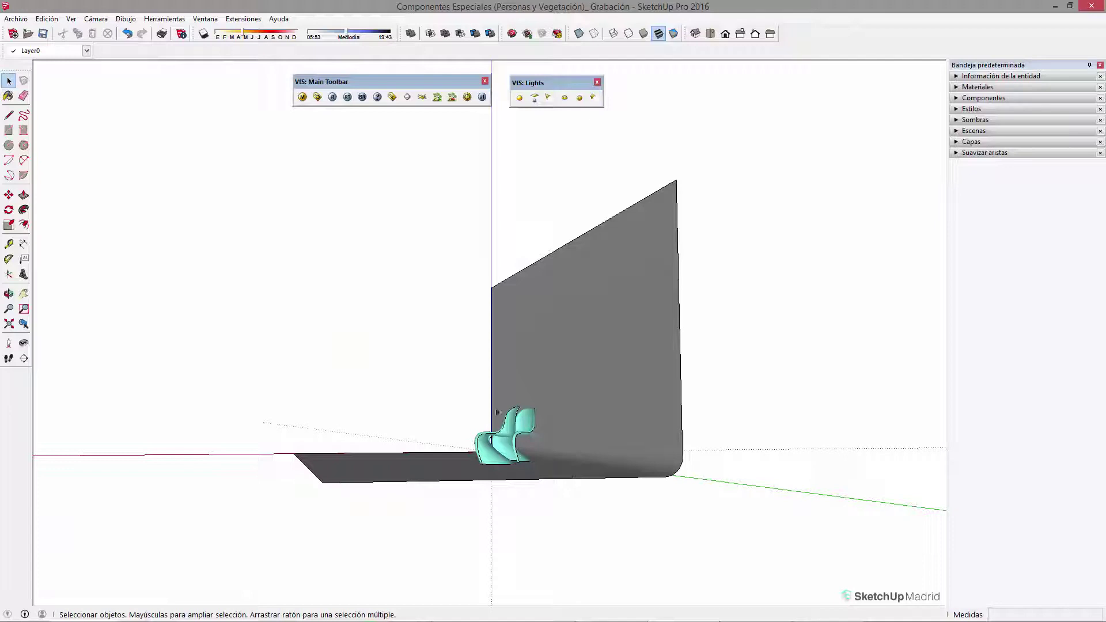
pyautogui.moveTo(595, 391)
pyautogui.mouseDown(button='middle')
pyautogui.moveTo(790, 482)
pyautogui.moveTo(804, 502)
pyautogui.moveTo(948, 425)
pyautogui.moveTo(477, 249)
pyautogui.mouseUp(button='middle')
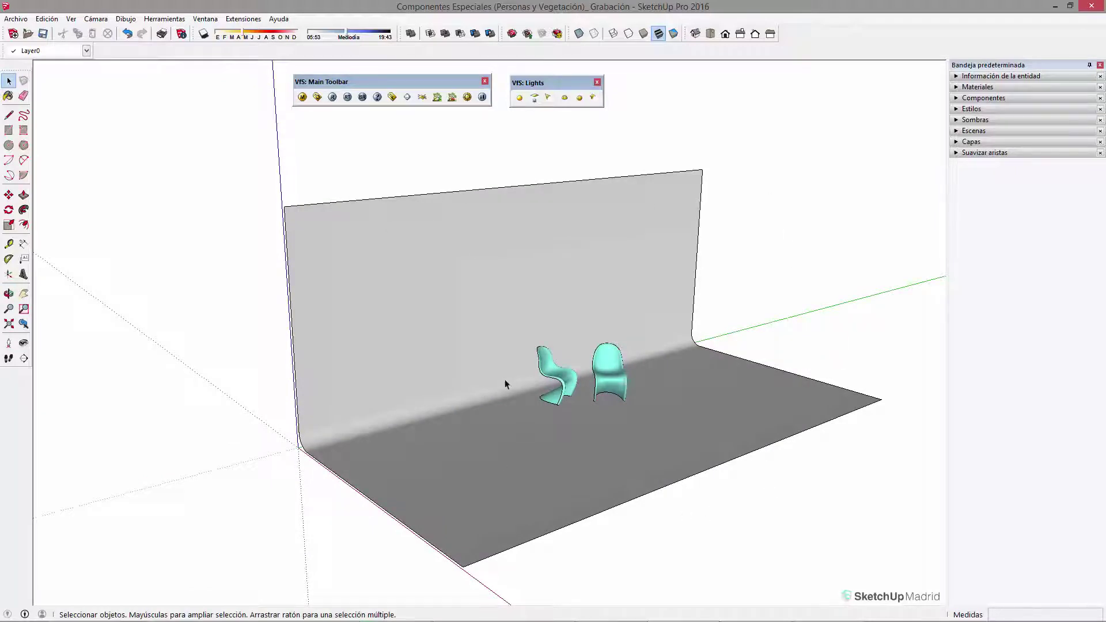
pyautogui.moveTo(526, 316)
pyautogui.mouseDown(button='middle')
pyautogui.moveTo(603, 299)
pyautogui.moveTo(385, 244)
pyautogui.moveTo(775, 346)
pyautogui.mouseUp(button='middle')
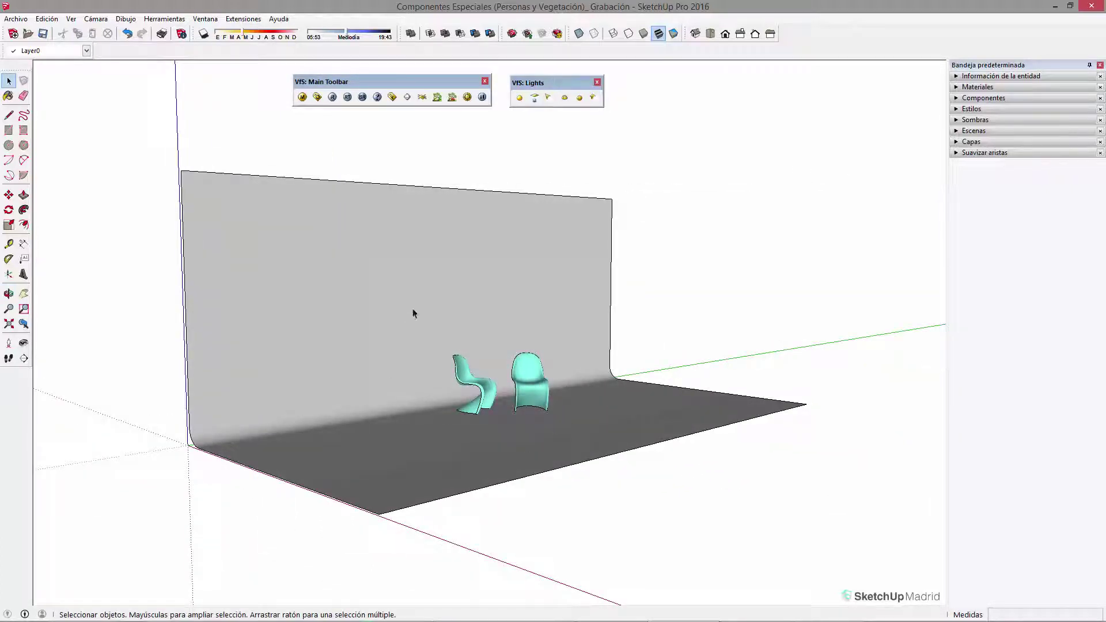
pyautogui.moveTo(672, 350)
pyautogui.mouseDown(button='middle')
pyautogui.moveTo(784, 390)
pyautogui.moveTo(576, 249)
pyautogui.moveTo(578, 288)
pyautogui.mouseUp(button='middle')
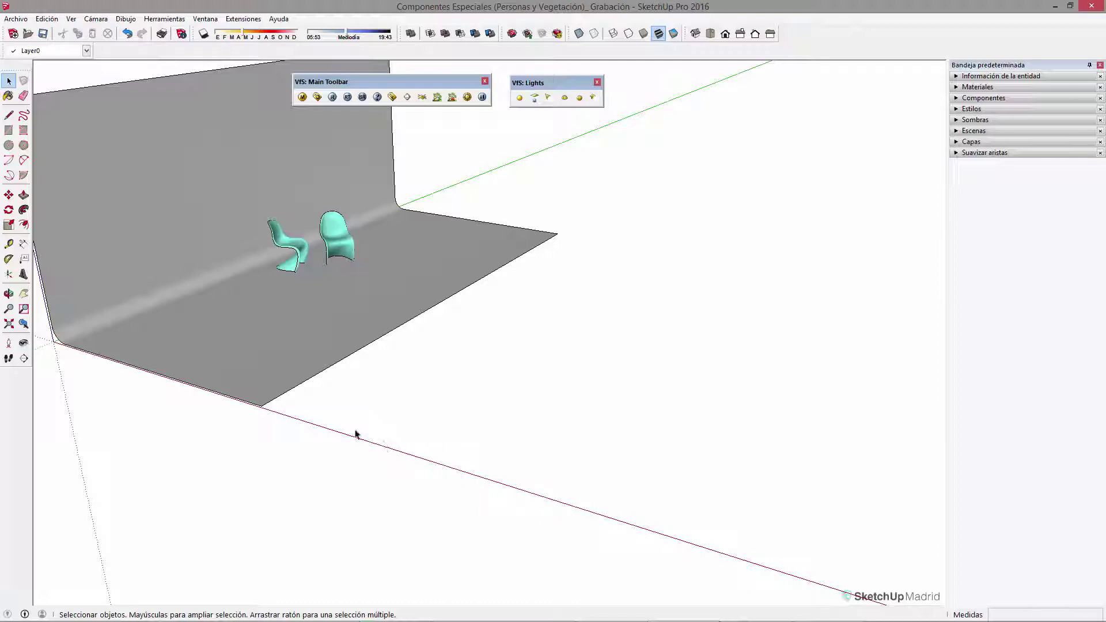
pyautogui.keyDown('shift'); pyautogui.moveTo(294, 416); pyautogui.dragTo(375, 409, button='middle'); pyautogui.keyUp('shift')
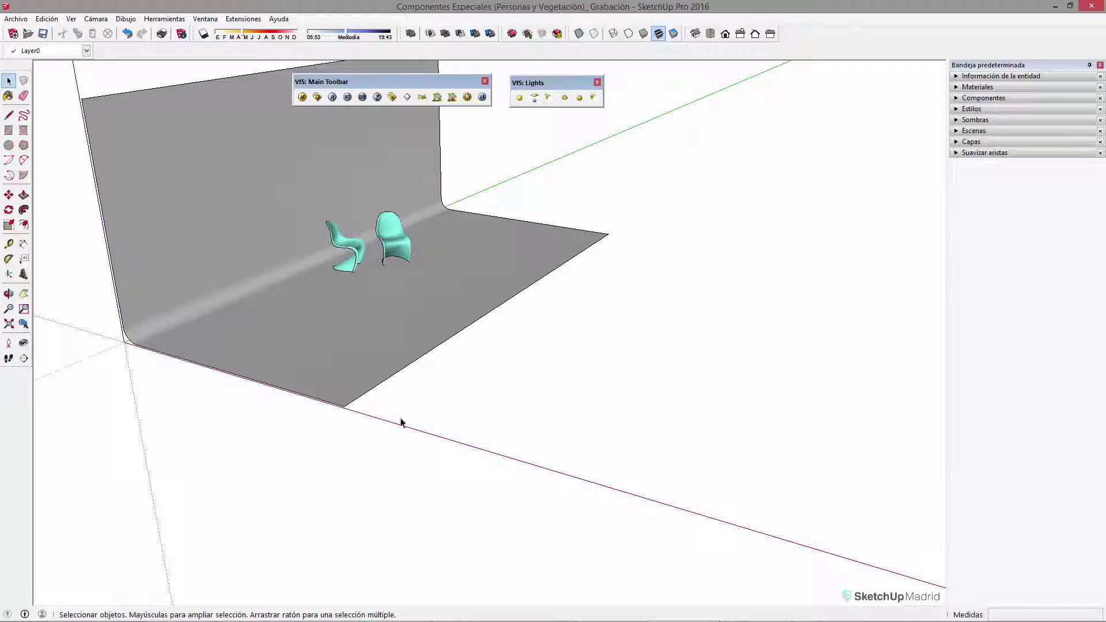
# Draw a 1 by 1 square on the ground in front of the backdrop.
pyautogui.press('r')
pyautogui.click(524, 455)
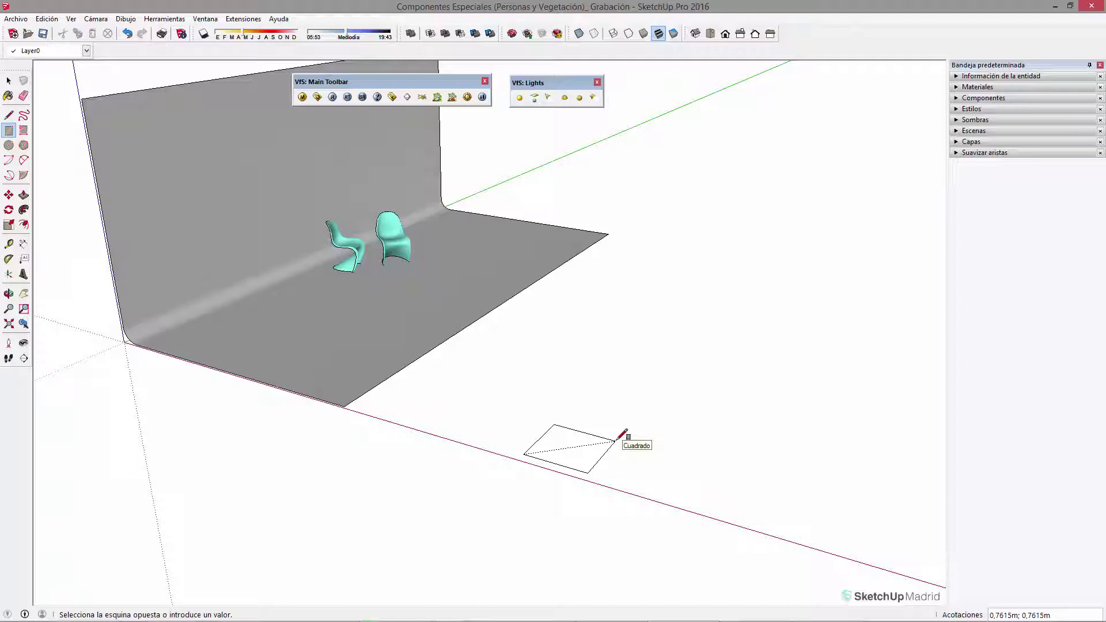
pyautogui.write('1,6875m')
pyautogui.press('Return')
# Push-pull the square up 1,7 into a tall box.
pyautogui.press('p')
pyautogui.click(601, 457)
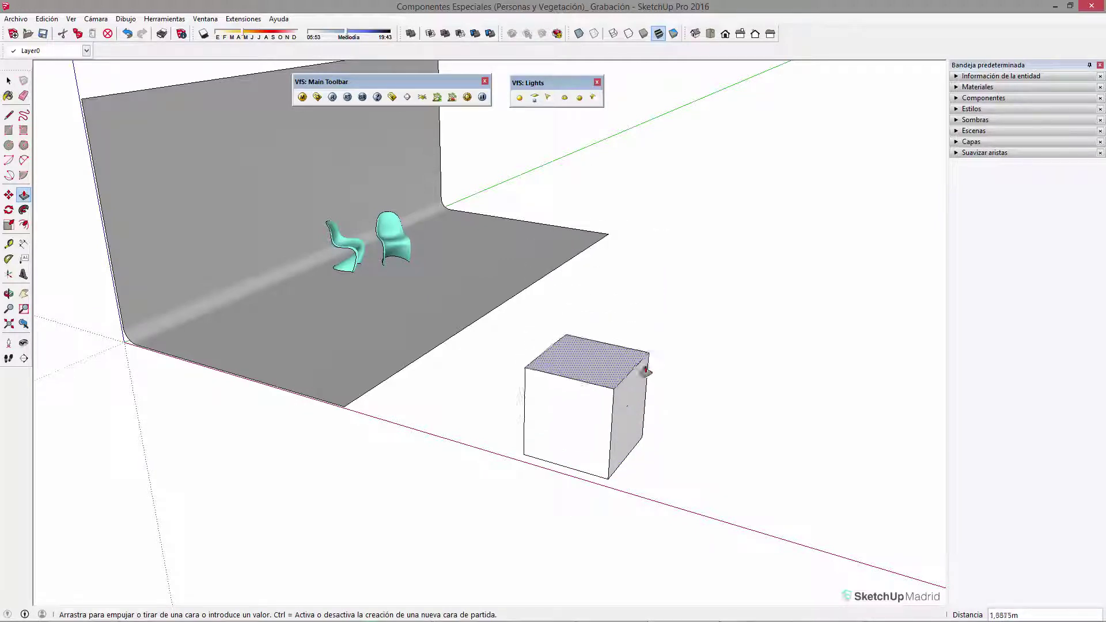
pyautogui.write('1,')
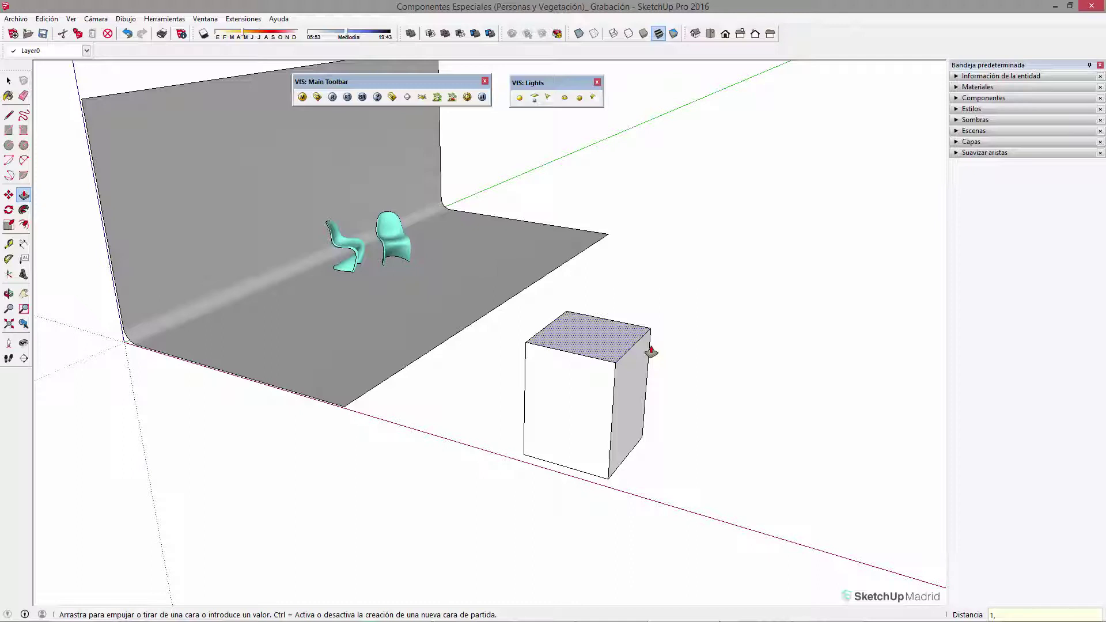
pyautogui.press('Return')
pyautogui.moveTo(651, 351)
pyautogui.mouseDown(button='middle')
pyautogui.moveTo(645, 376)
pyautogui.moveTo(568, 333)
pyautogui.mouseUp(button='middle')
pyautogui.press('space')
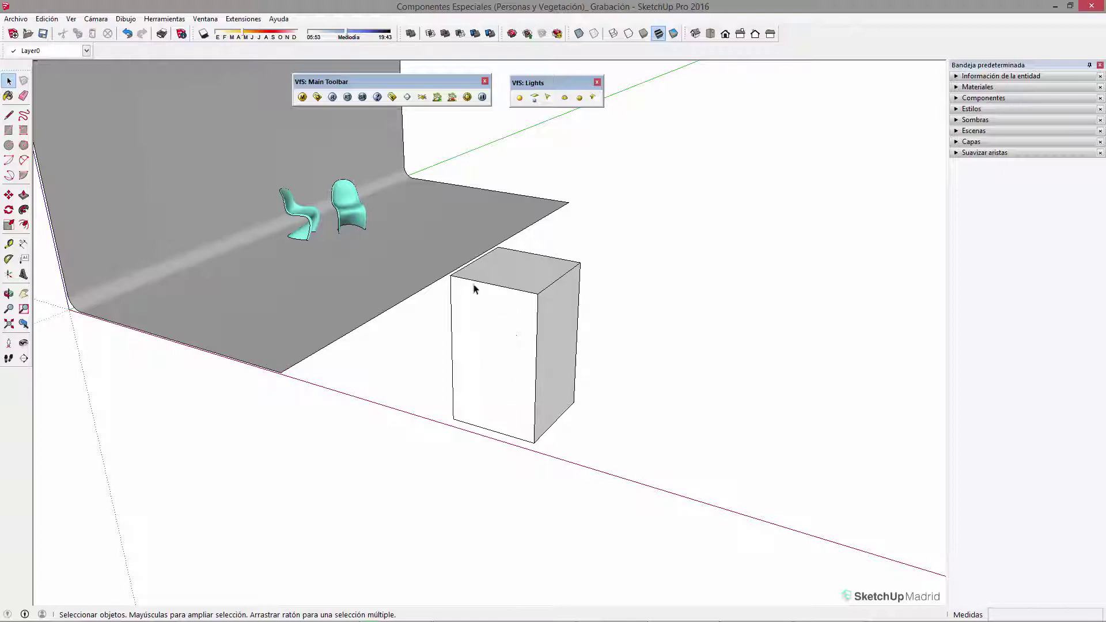
pyautogui.tripleClick(496, 322)
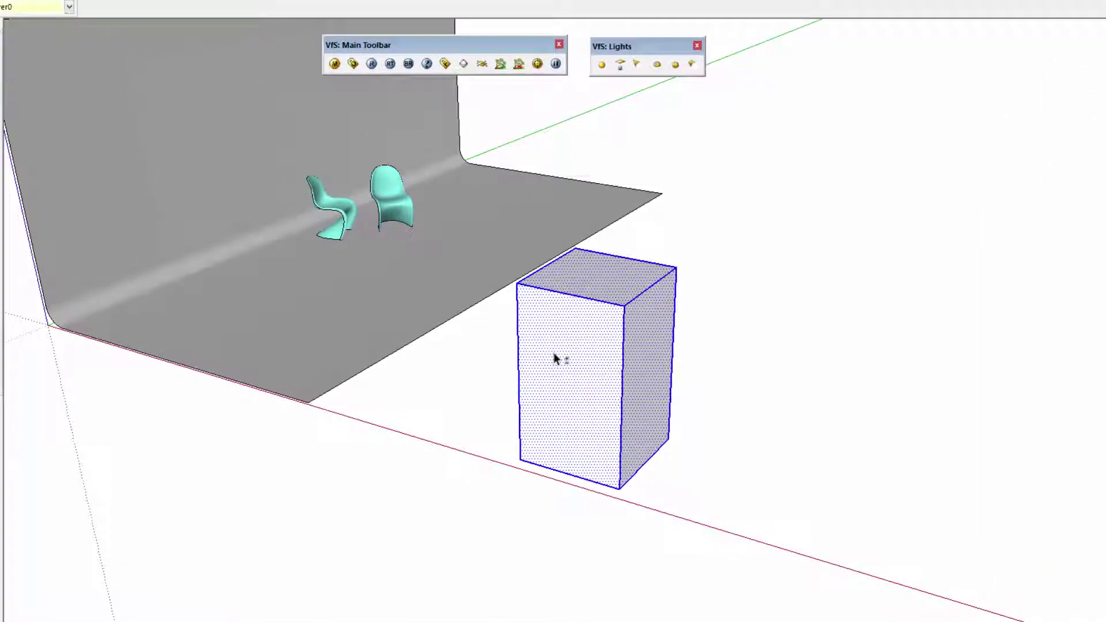
pyautogui.keyDown('shift'); pyautogui.click(584, 352); pyautogui.keyUp('shift')
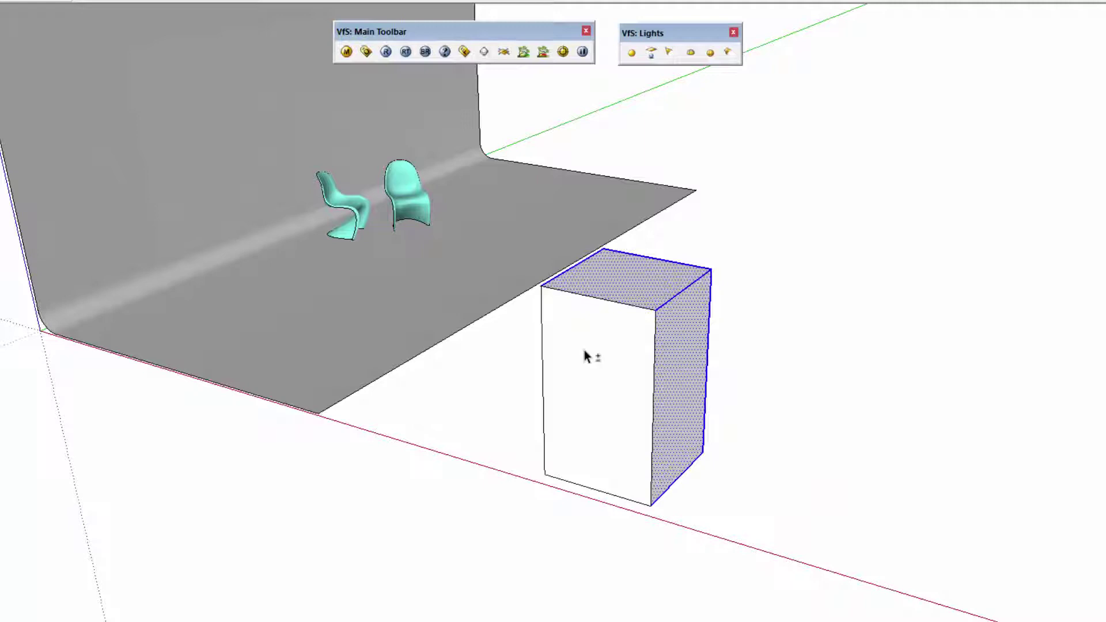
pyautogui.press('Delete')
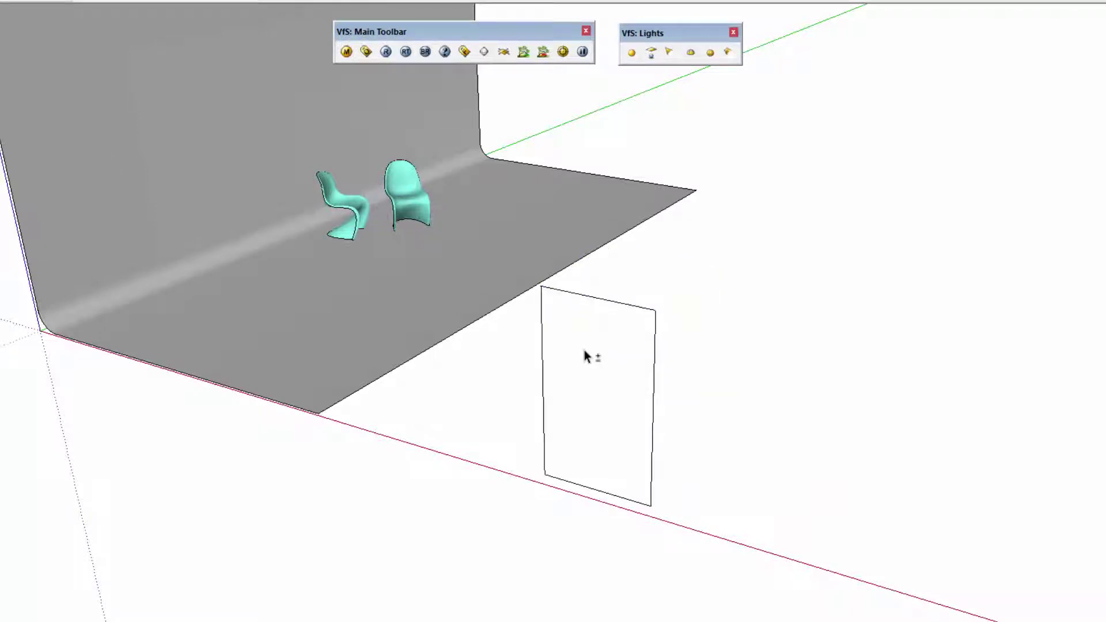
pyautogui.click(582, 350)
pyautogui.moveTo(582, 349)
pyautogui.mouseDown(button='middle')
pyautogui.moveTo(628, 316)
pyautogui.moveTo(840, 345)
pyautogui.moveTo(995, 449)
pyautogui.moveTo(787, 491)
pyautogui.moveTo(755, 471)
pyautogui.mouseUp(button='middle')
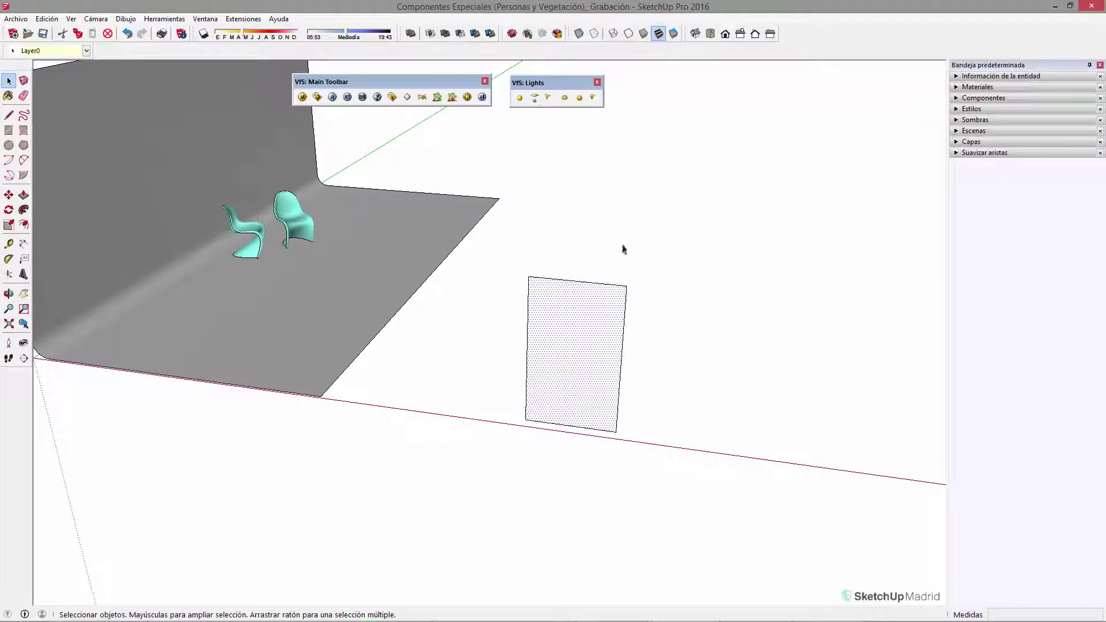
pyautogui.moveTo(630, 402)
pyautogui.mouseDown(button='middle')
pyautogui.moveTo(624, 425)
pyautogui.moveTo(418, 341)
pyautogui.mouseUp(button='middle')
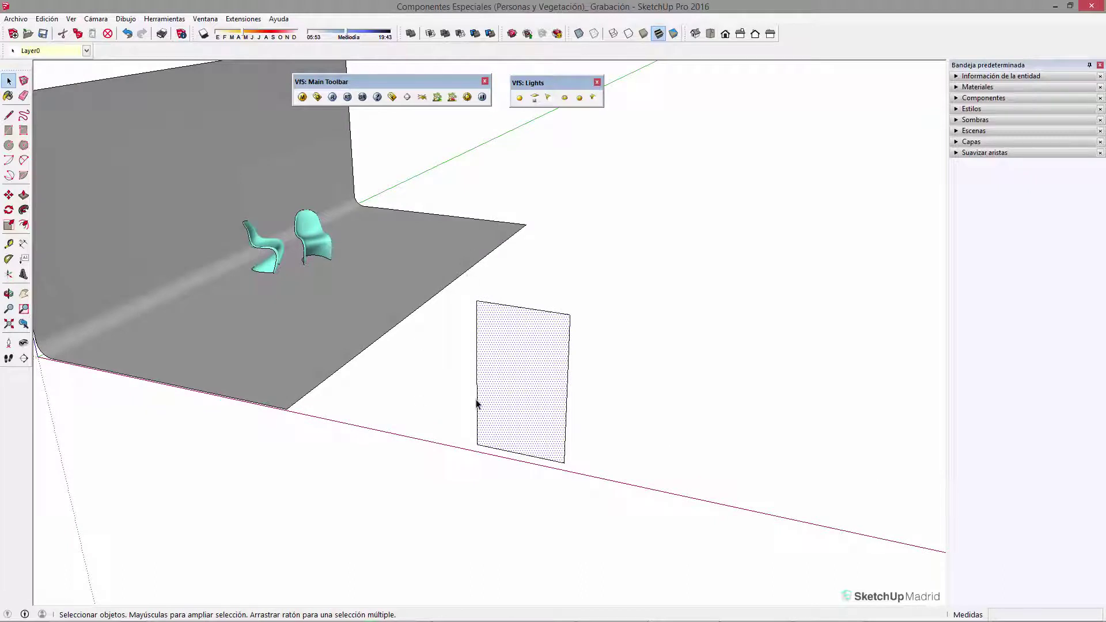
pyautogui.click(472, 423)
pyautogui.click(541, 383)
pyautogui.moveTo(541, 383); pyautogui.dragTo(387, 388, button='middle')
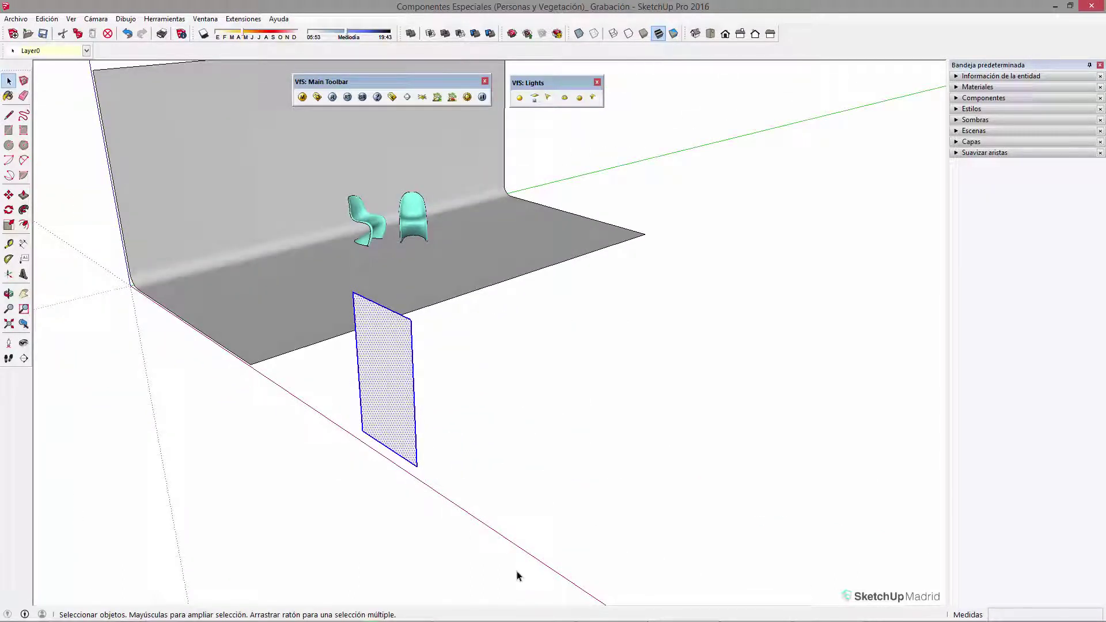
pyautogui.moveTo(399, 484); pyautogui.dragTo(505, 492, button='middle')
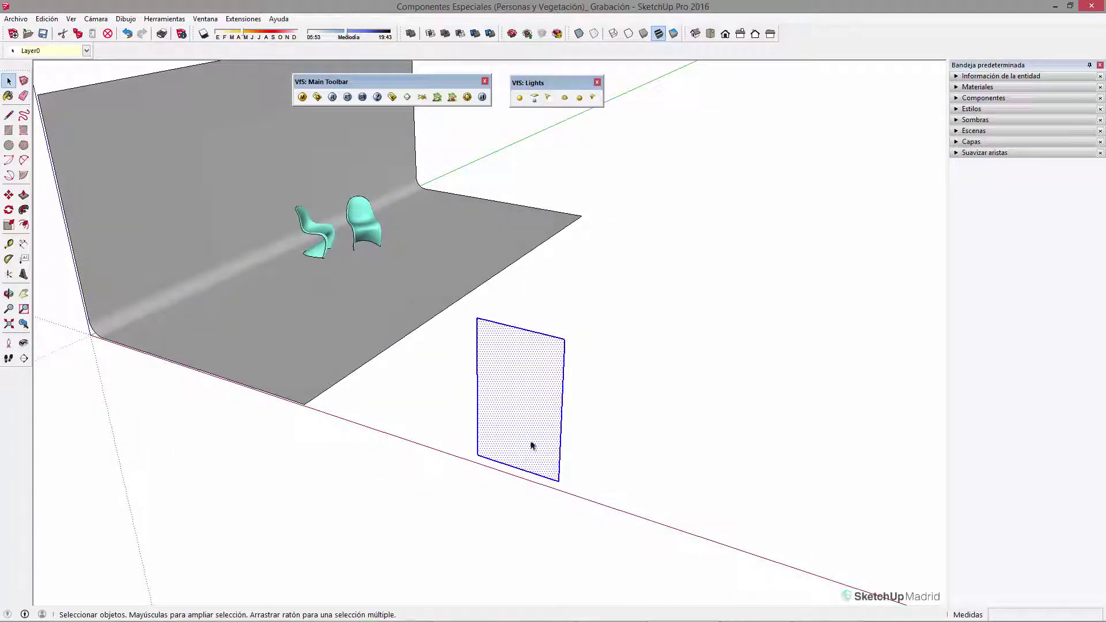
pyautogui.moveTo(503, 437); pyautogui.dragTo(618, 300, button='middle')
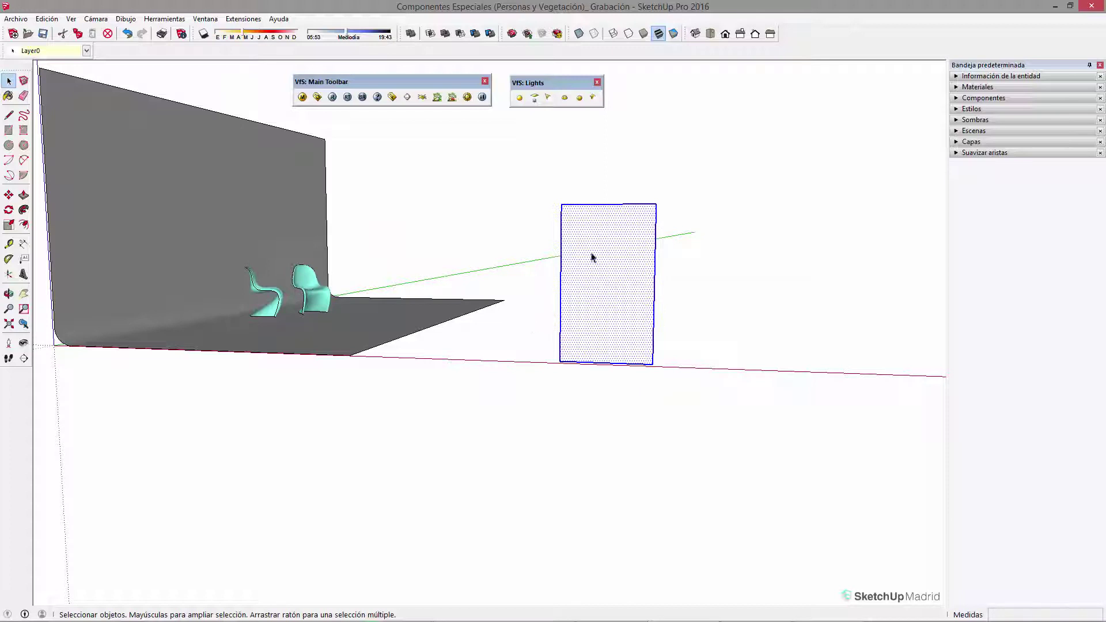
pyautogui.moveTo(674, 280)
pyautogui.mouseDown(button='middle')
pyautogui.moveTo(593, 413)
pyautogui.moveTo(548, 365)
pyautogui.moveTo(492, 380)
pyautogui.mouseUp(button='middle')
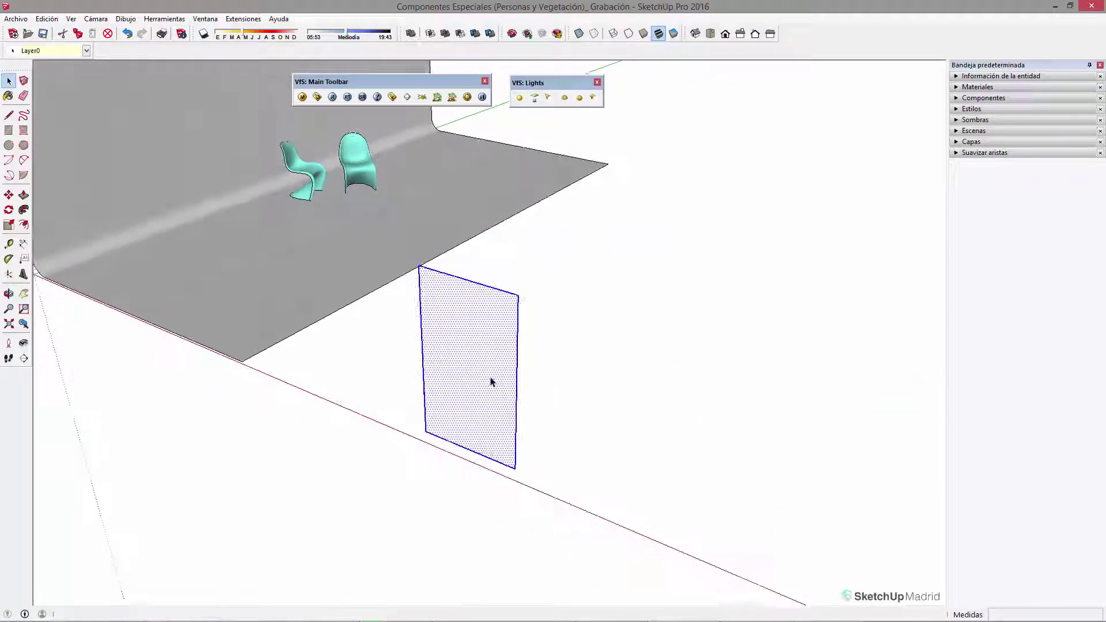
pyautogui.click(562, 380)
pyautogui.click(513, 382)
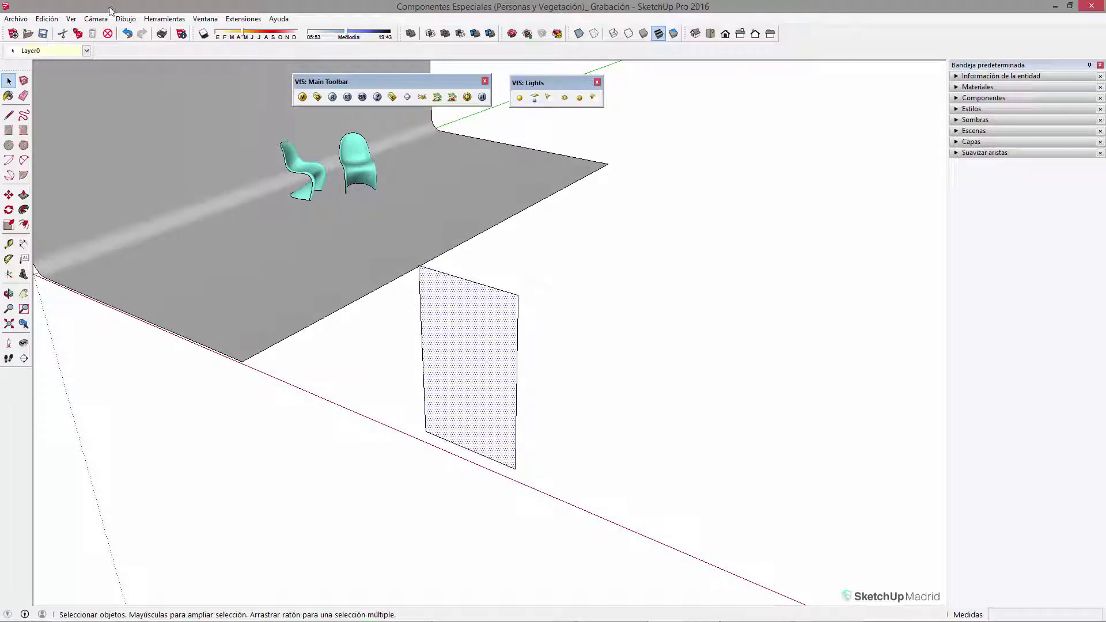
# Open Archivo > Importar and select the Persona 01 image in the practice folder.
pyautogui.click(19, 19)
pyautogui.click(35, 179)
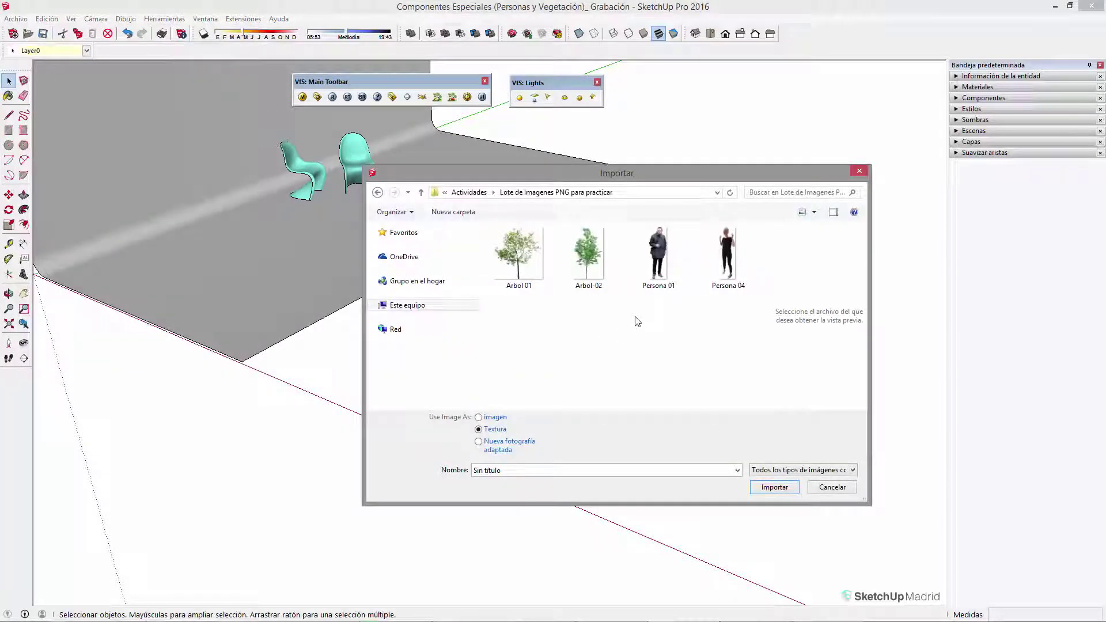
pyautogui.click(658, 259)
pyautogui.press('Left')
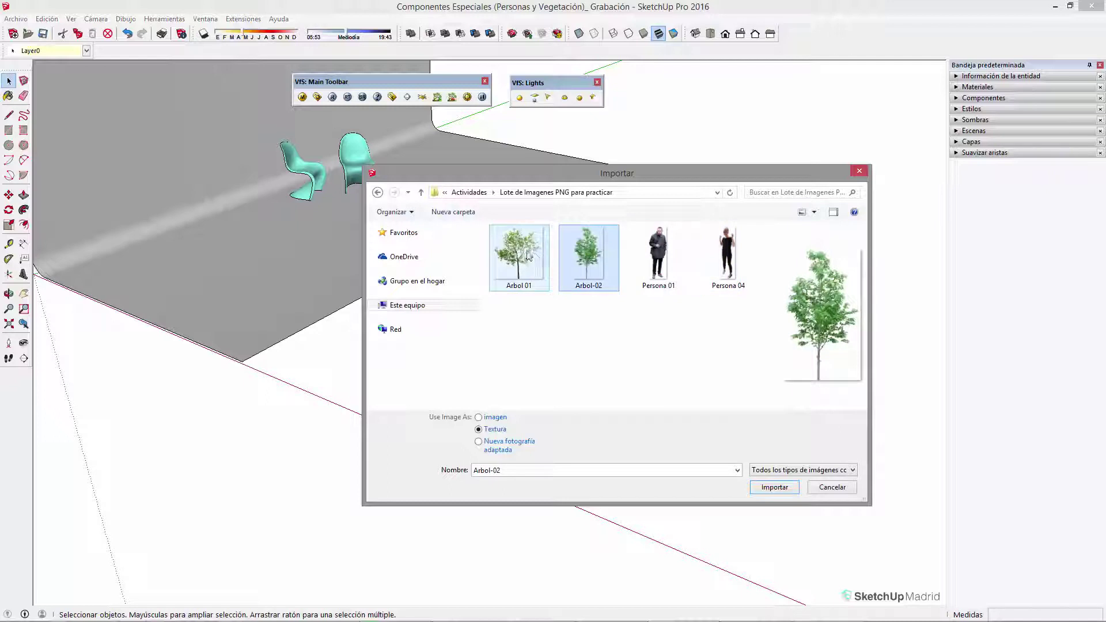
pyautogui.press('Left')
pyautogui.moveTo(681, 173); pyautogui.dragTo(913, 168)
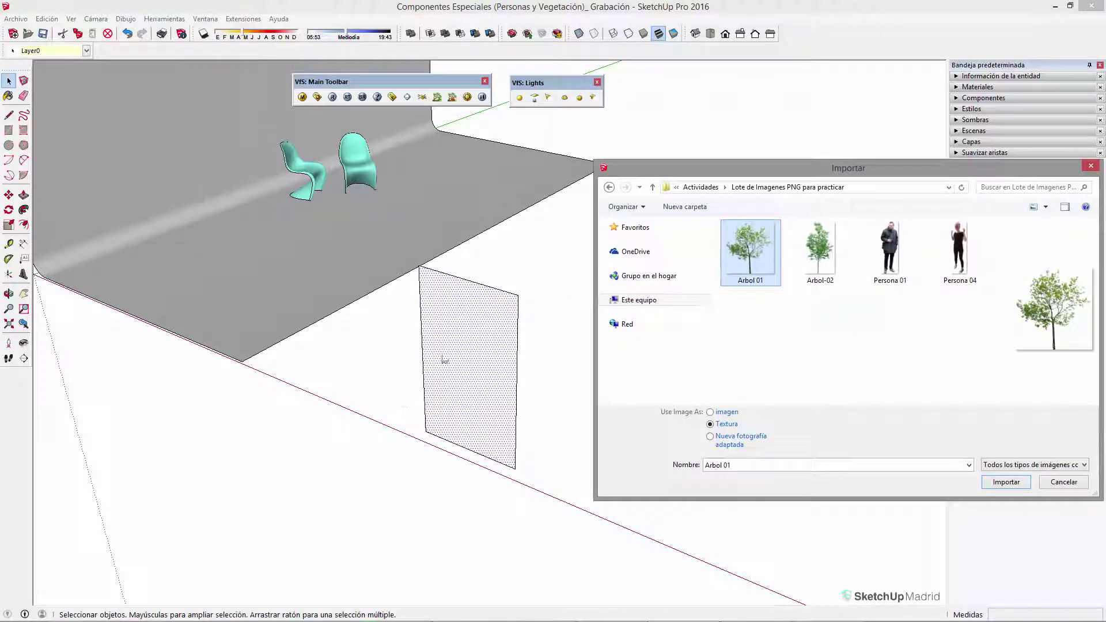
pyautogui.click(890, 248)
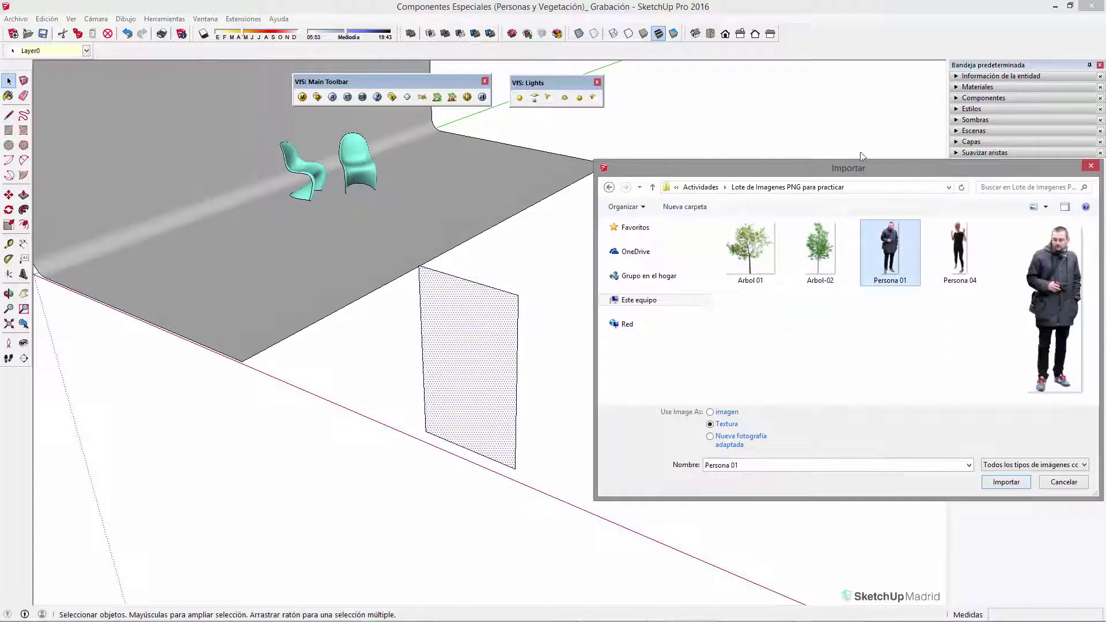
pyautogui.moveTo(864, 166); pyautogui.dragTo(747, 104)
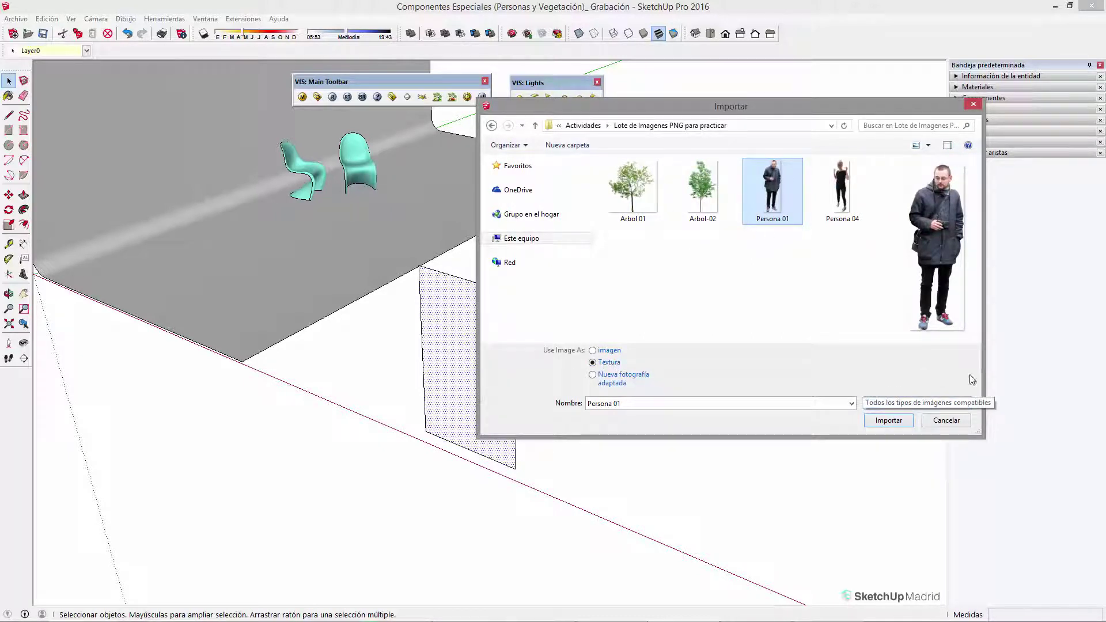
# Switch the file filter to PNG and back, then import Persona 01 as a texture.
pyautogui.click(942, 405)
pyautogui.click(944, 406)
pyautogui.click(947, 407)
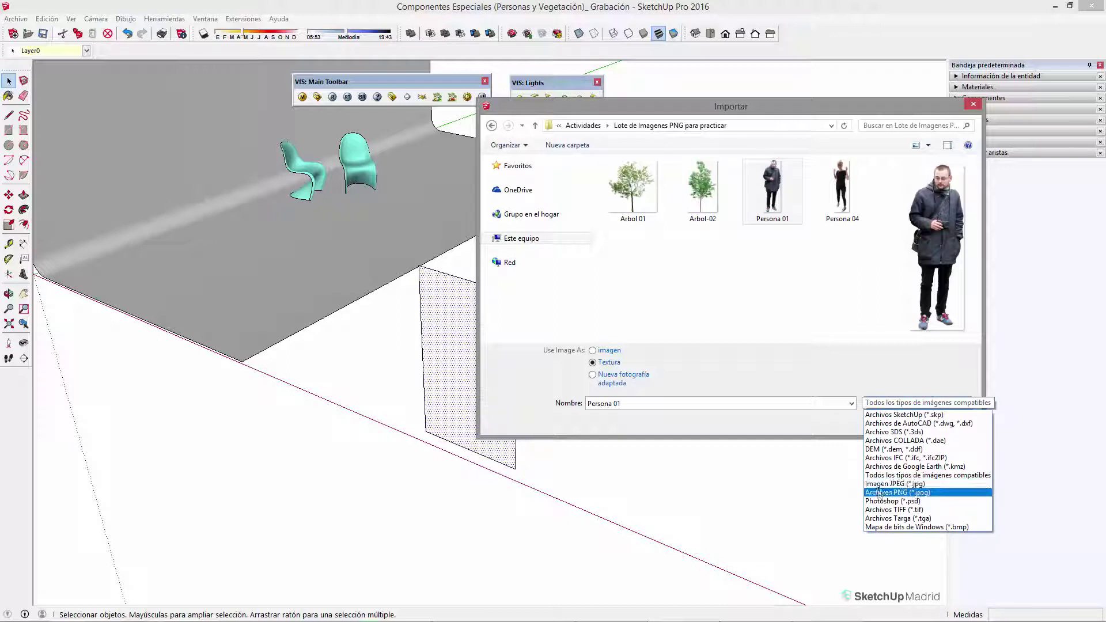
pyautogui.click(924, 494)
pyautogui.click(791, 221)
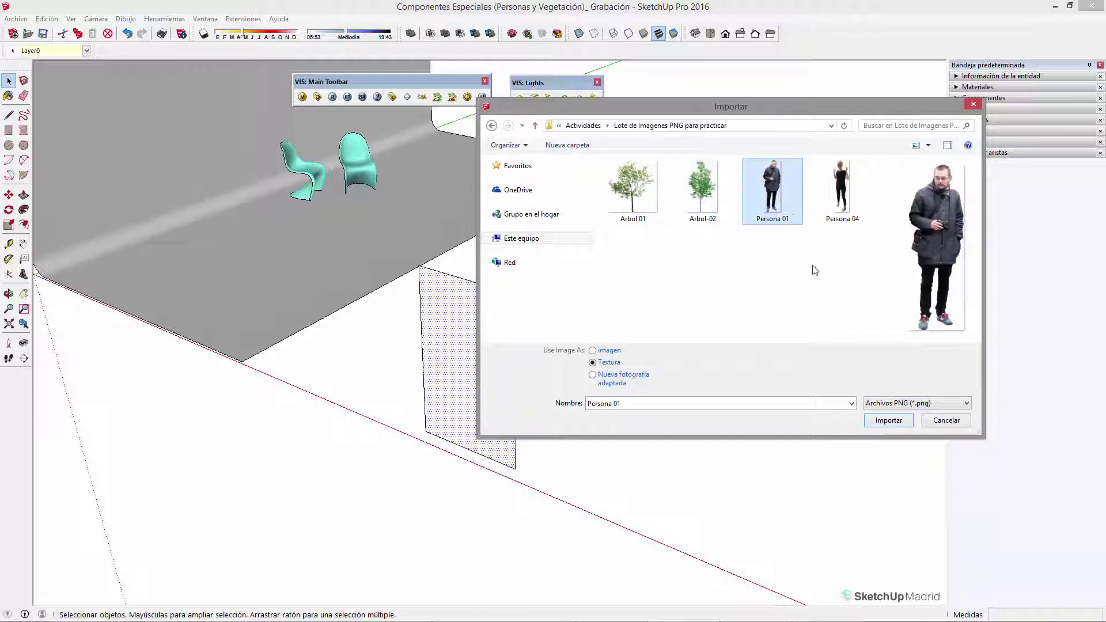
pyautogui.click(936, 404)
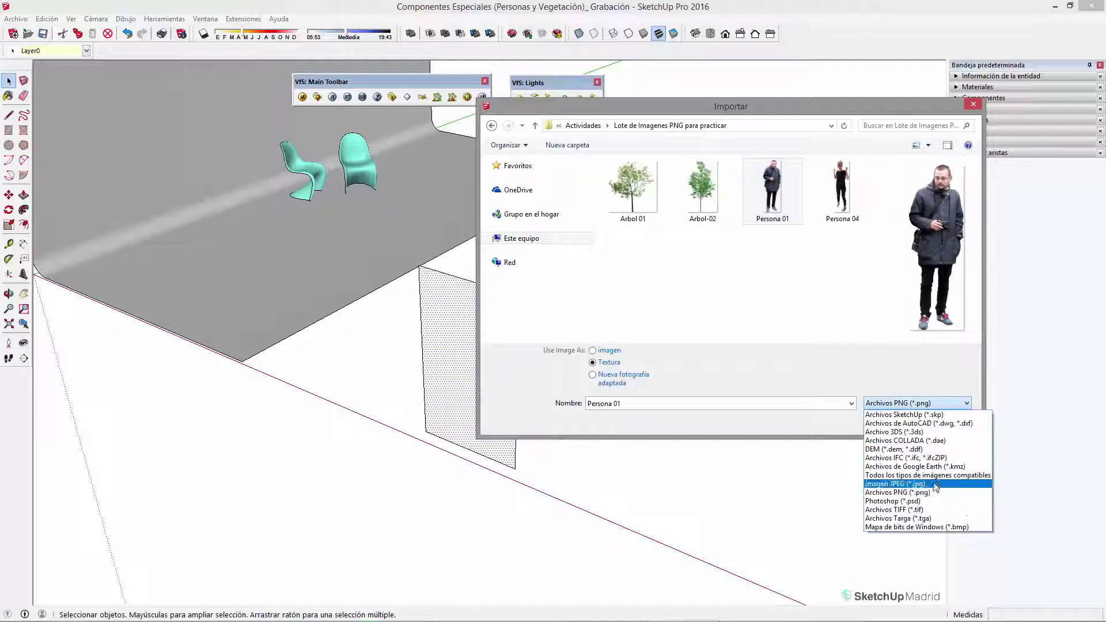
pyautogui.click(942, 477)
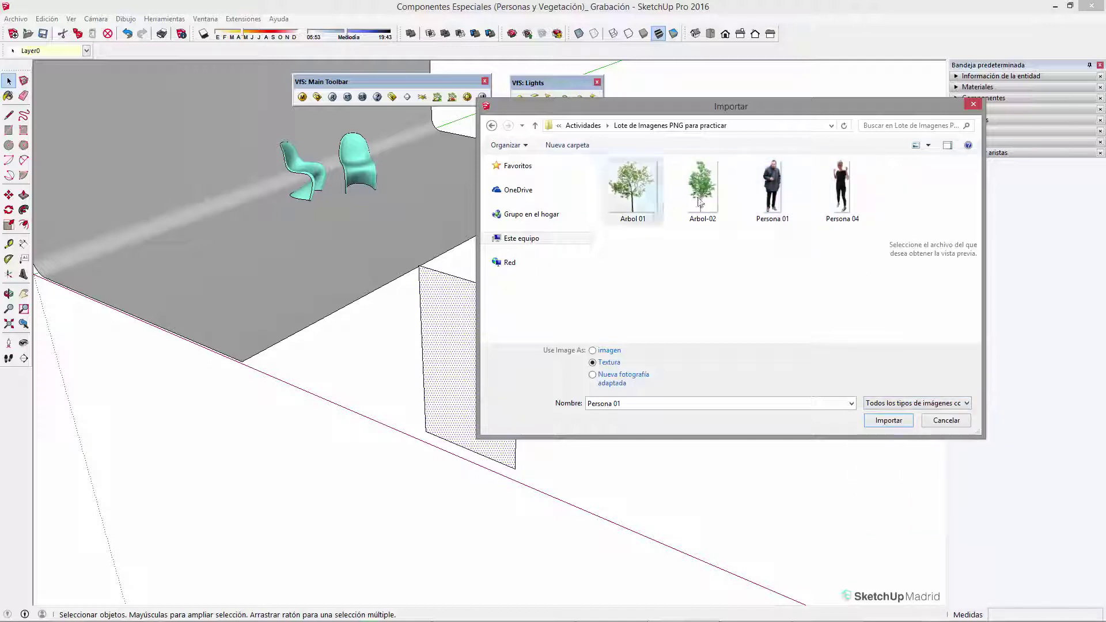
pyautogui.click(889, 421)
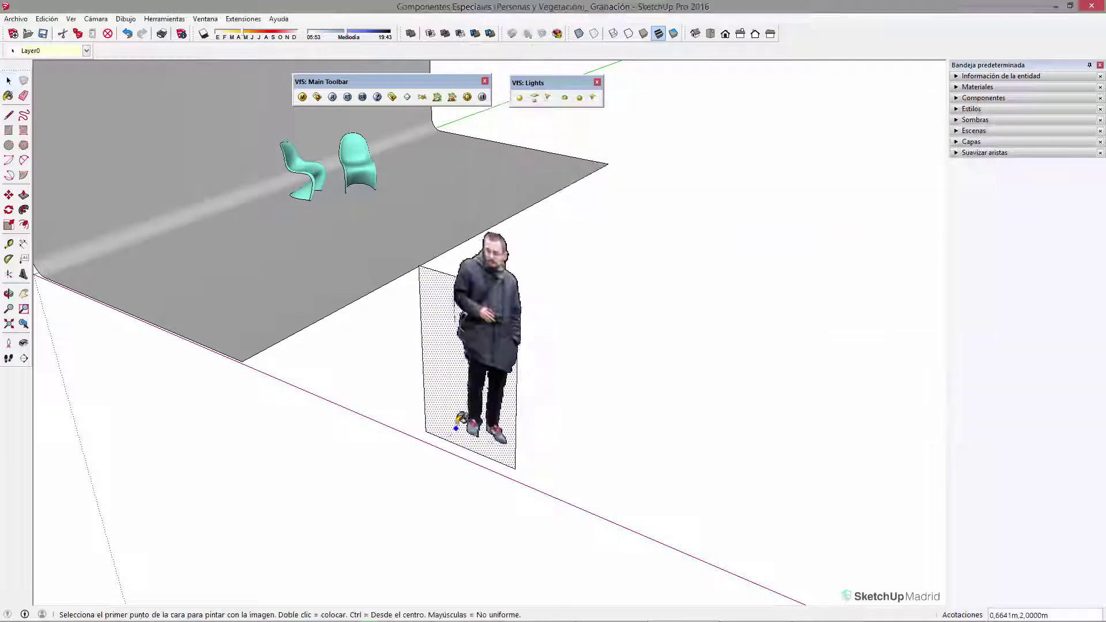
# Anchor the Persona 01 texture at the panel's bottom corner and stretch it across the panel.
pyautogui.click(427, 431)
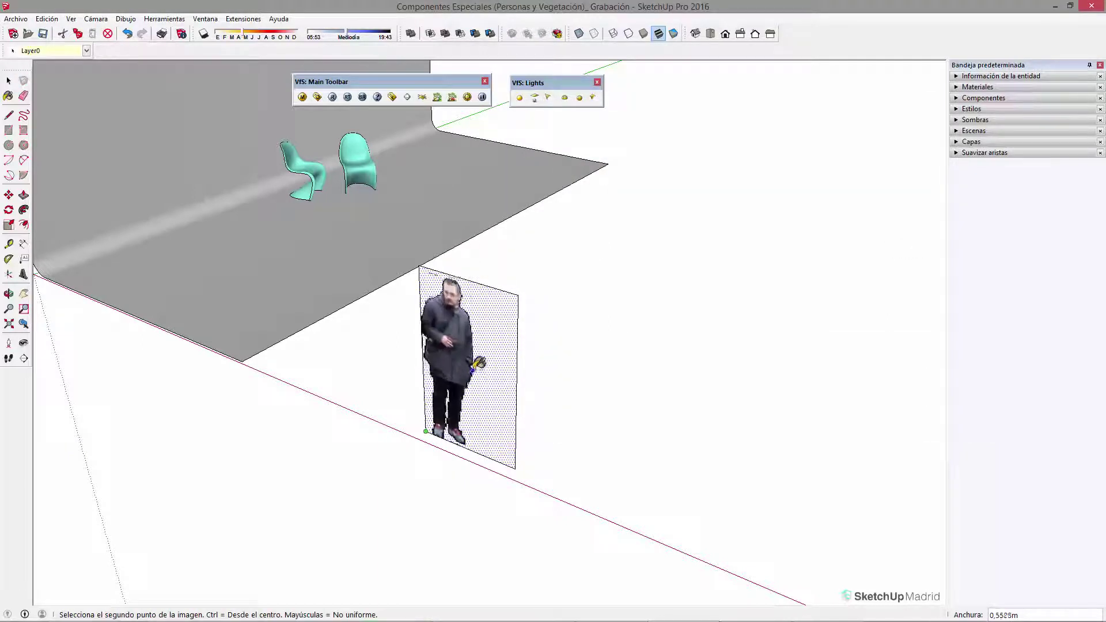
pyautogui.scroll(2, 479, 364)
pyautogui.moveTo(479, 364)
pyautogui.mouseDown(button='middle')
pyautogui.moveTo(572, 321)
pyautogui.moveTo(533, 366)
pyautogui.mouseUp(button='middle')
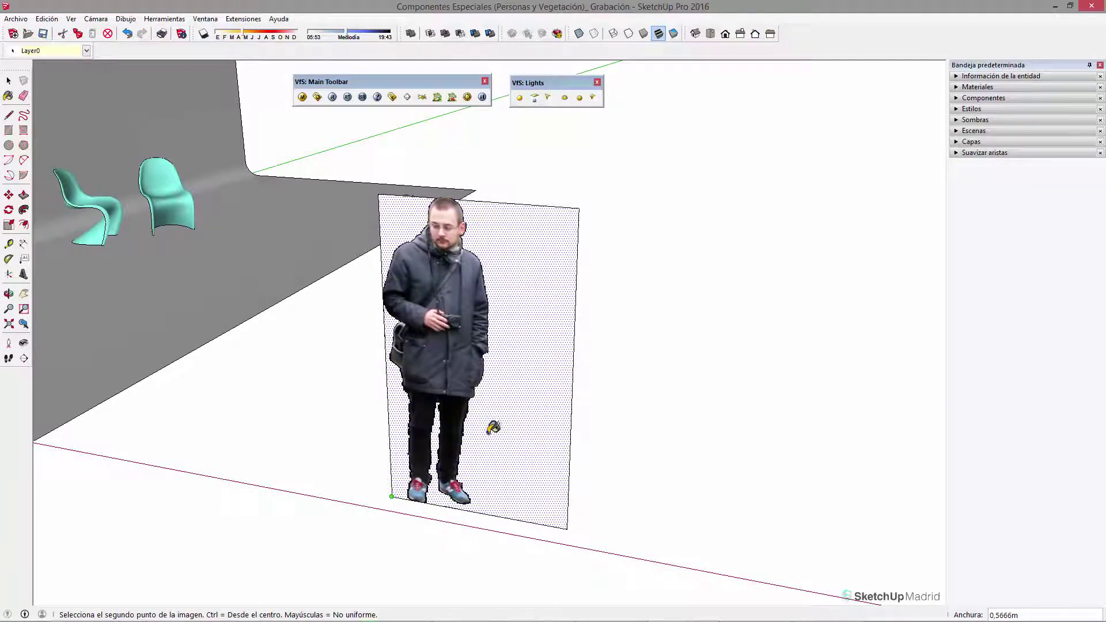
pyautogui.click(493, 428)
pyautogui.moveTo(493, 428)
pyautogui.mouseDown(button='middle')
pyautogui.moveTo(647, 257)
pyautogui.moveTo(450, 377)
pyautogui.moveTo(449, 289)
pyautogui.mouseUp(button='middle')
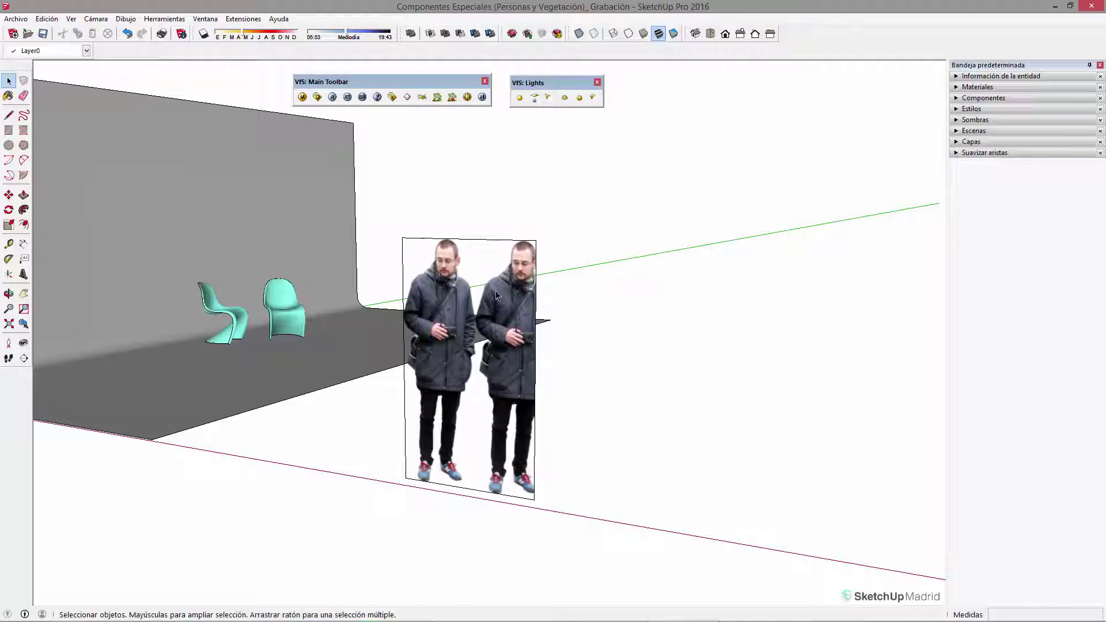
# Select the person panel and orbit to a higher view of it beside the chairs.
pyautogui.click(450, 270)
pyautogui.moveTo(450, 271); pyautogui.dragTo(692, 440, button='middle')
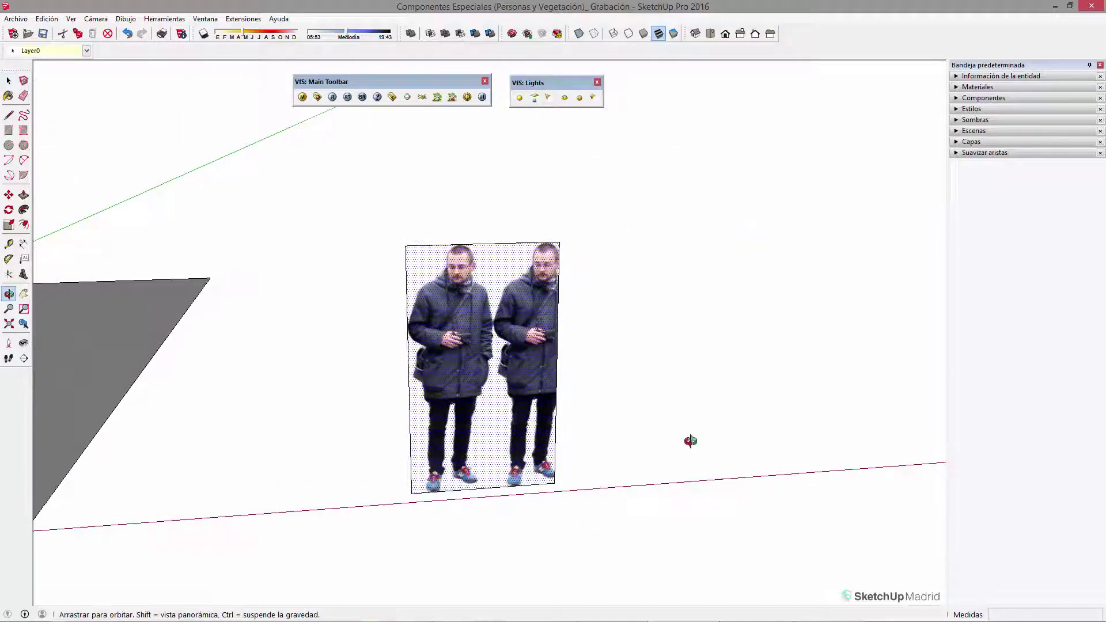
pyautogui.scroll(2, 430, 415)
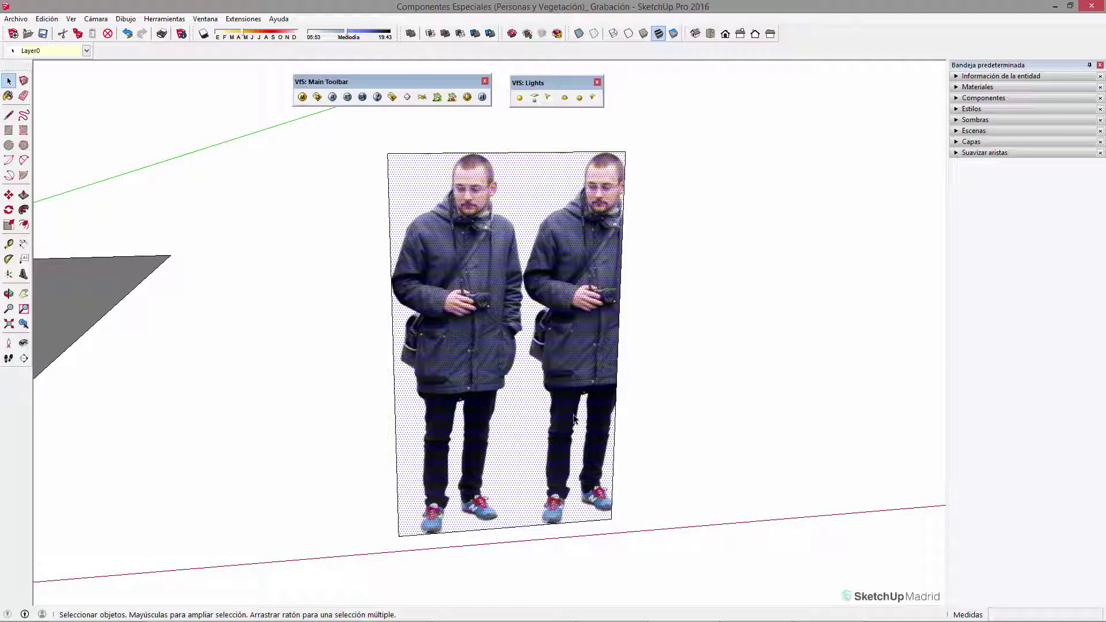
pyautogui.moveTo(654, 232); pyautogui.dragTo(420, 225, button='middle')
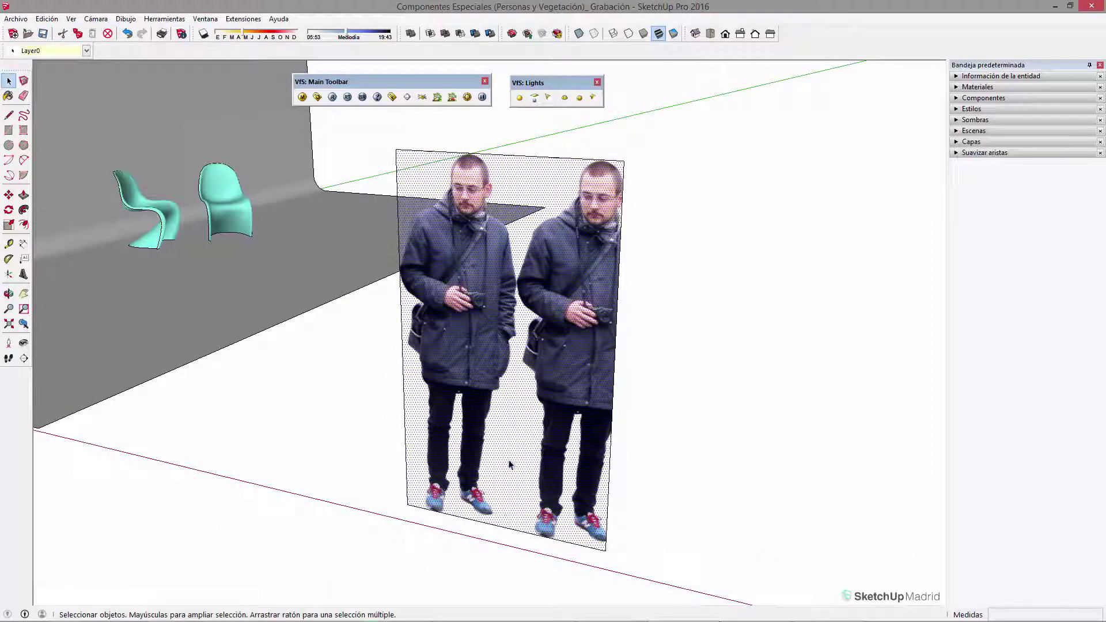
pyautogui.click(524, 138)
pyautogui.moveTo(524, 138); pyautogui.dragTo(583, 313, button='middle')
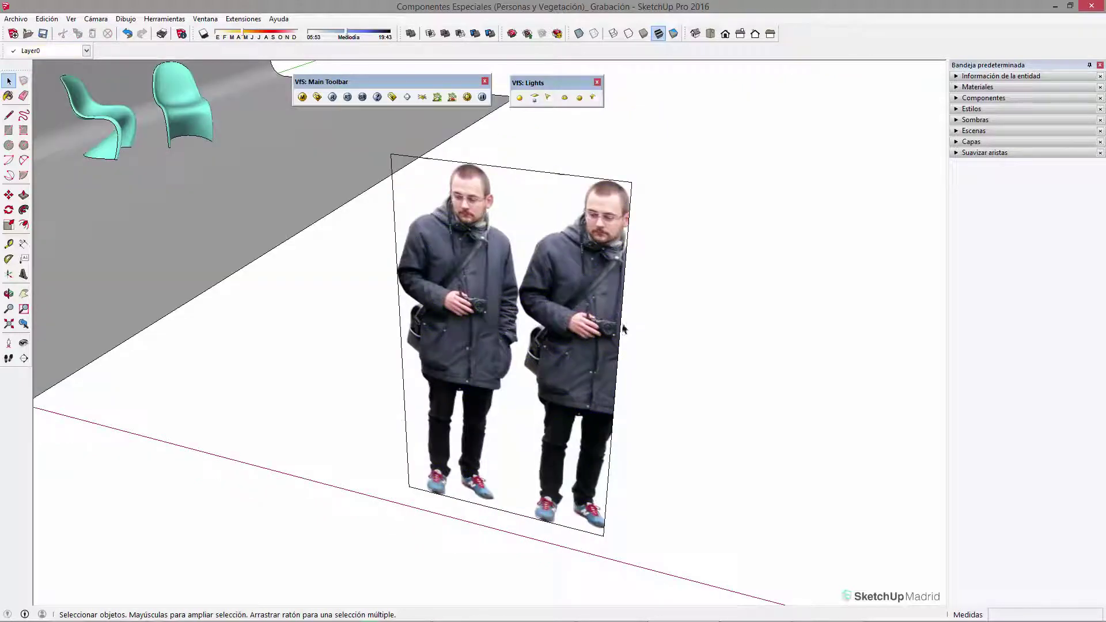
pyautogui.moveTo(621, 363); pyautogui.dragTo(618, 454, button='middle')
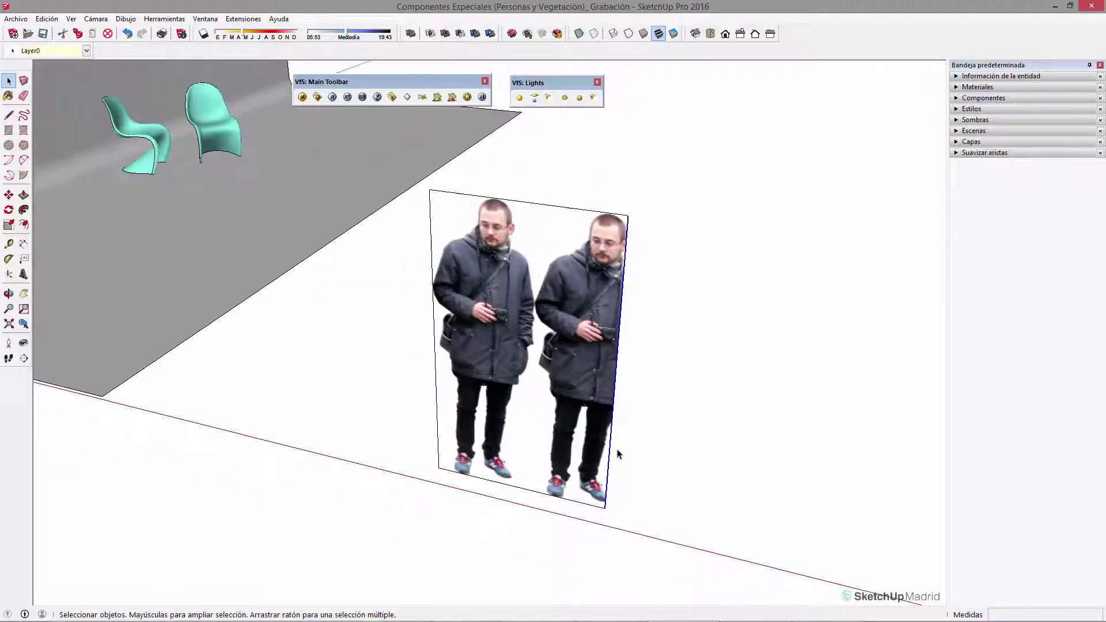
# Move the panel's right edge along the red axis to narrow it to one figure.
pyautogui.press('m')
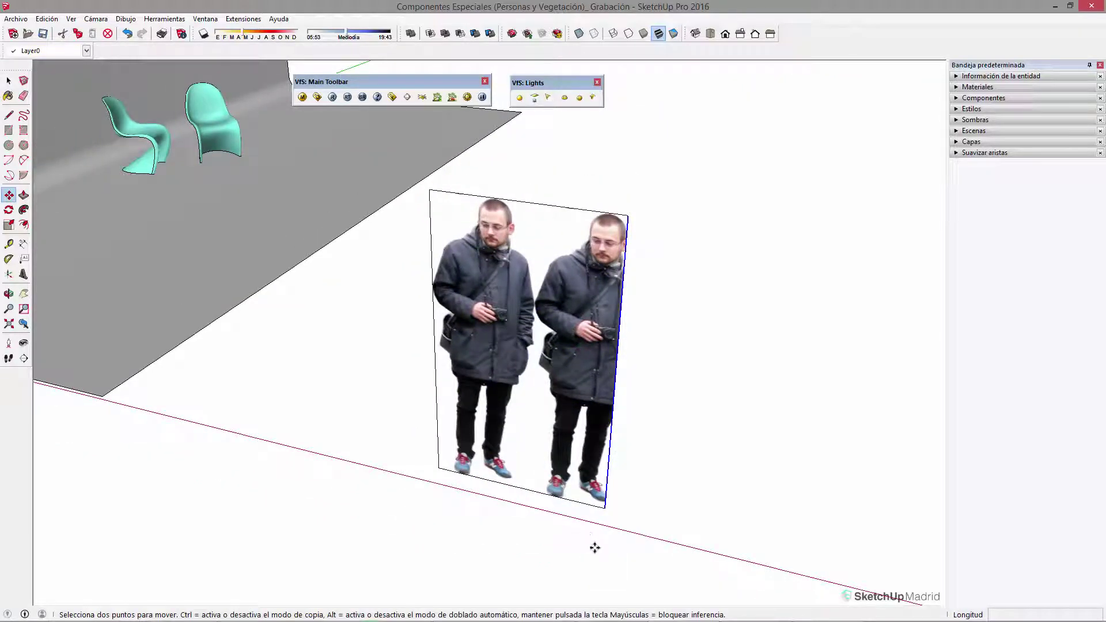
pyautogui.click(593, 546)
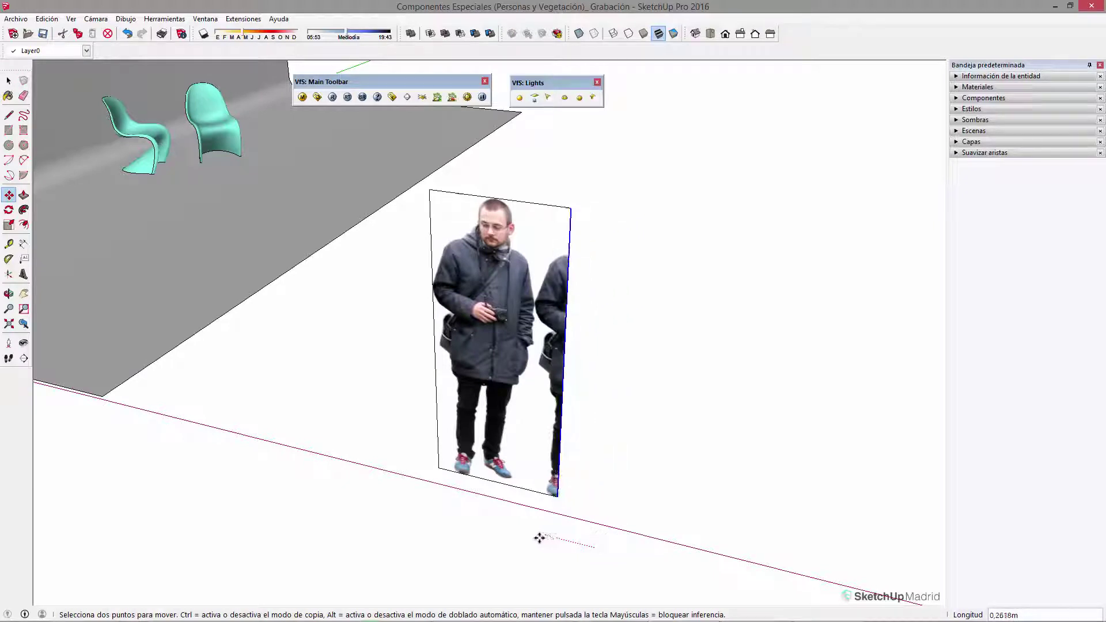
pyautogui.press('Right')
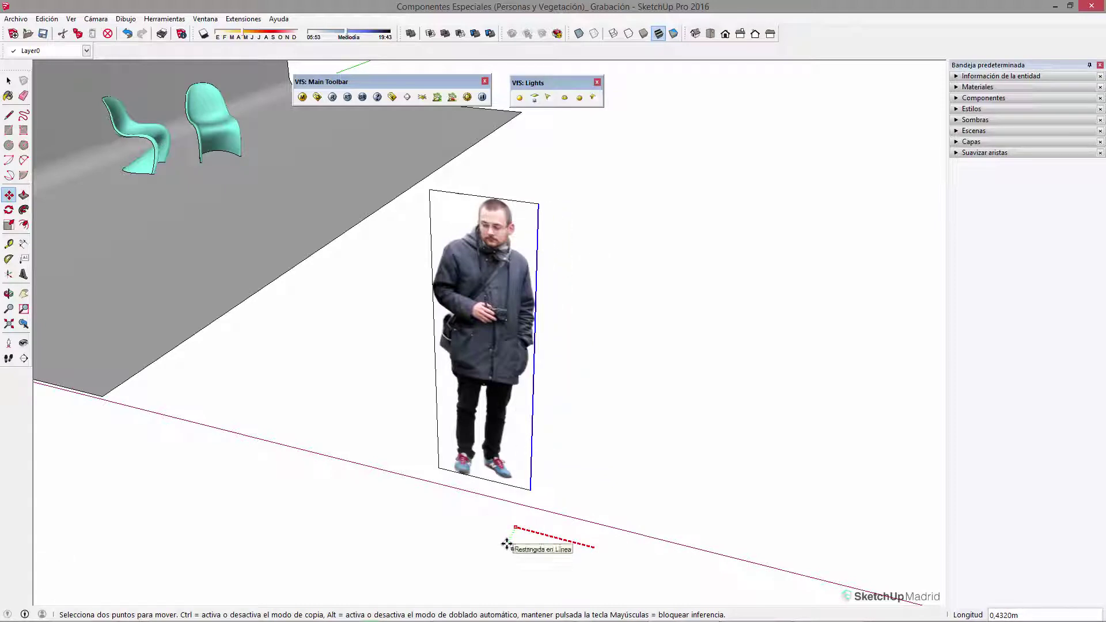
pyautogui.click(505, 544)
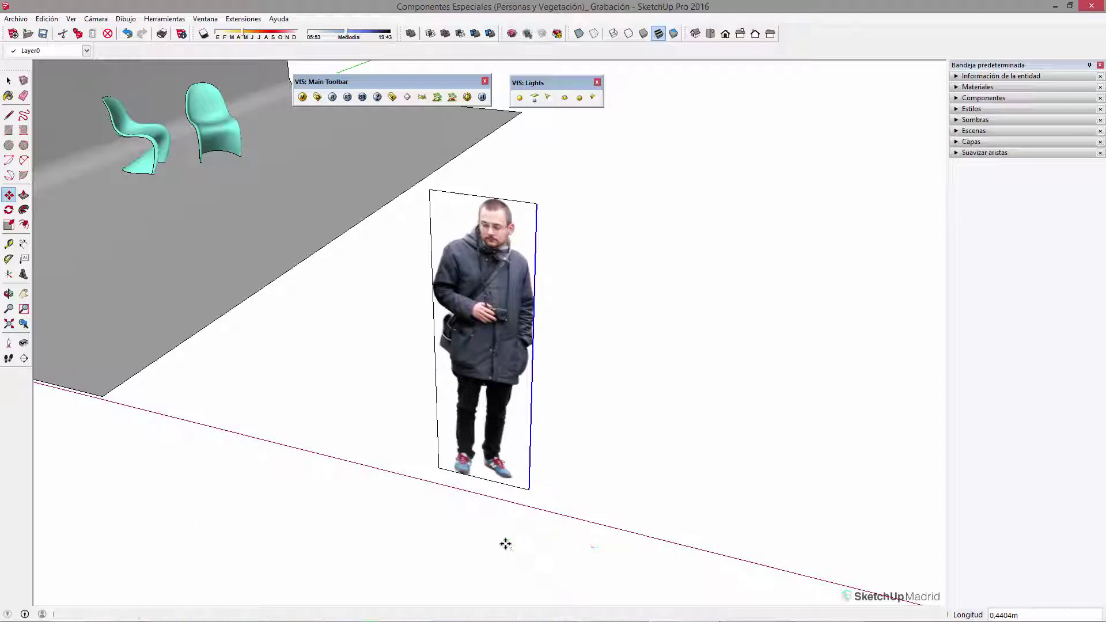
pyautogui.moveTo(578, 511); pyautogui.dragTo(665, 365, button='middle')
pyautogui.moveTo(666, 366)
pyautogui.mouseDown()
pyautogui.moveTo(773, 343)
pyautogui.moveTo(353, 316)
pyautogui.moveTo(642, 362)
pyautogui.moveTo(539, 196)
pyautogui.mouseUp()
pyautogui.press('space')
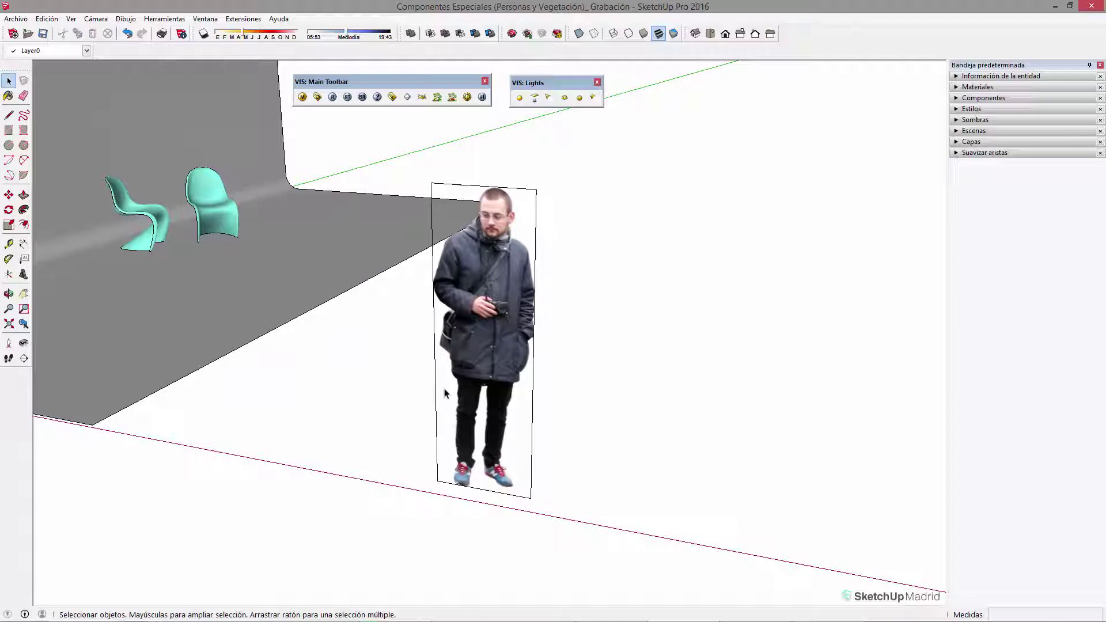
pyautogui.moveTo(501, 439)
pyautogui.mouseDown(button='middle')
pyautogui.moveTo(523, 420)
pyautogui.moveTo(476, 472)
pyautogui.mouseUp(button='middle')
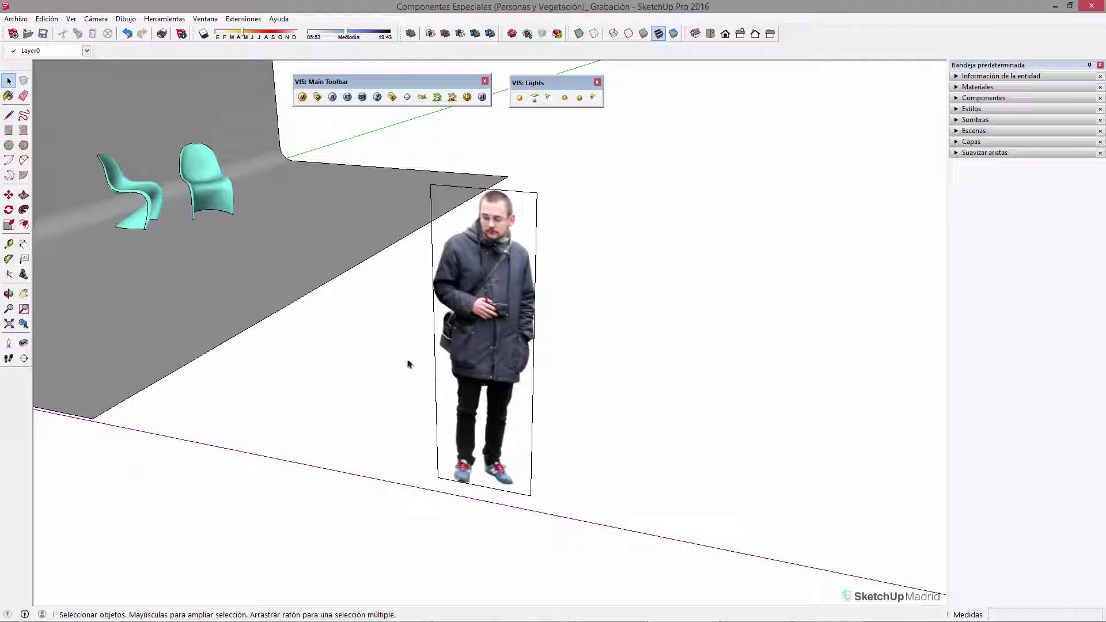
pyautogui.moveTo(200, 138); pyautogui.dragTo(273, 151, button='middle')
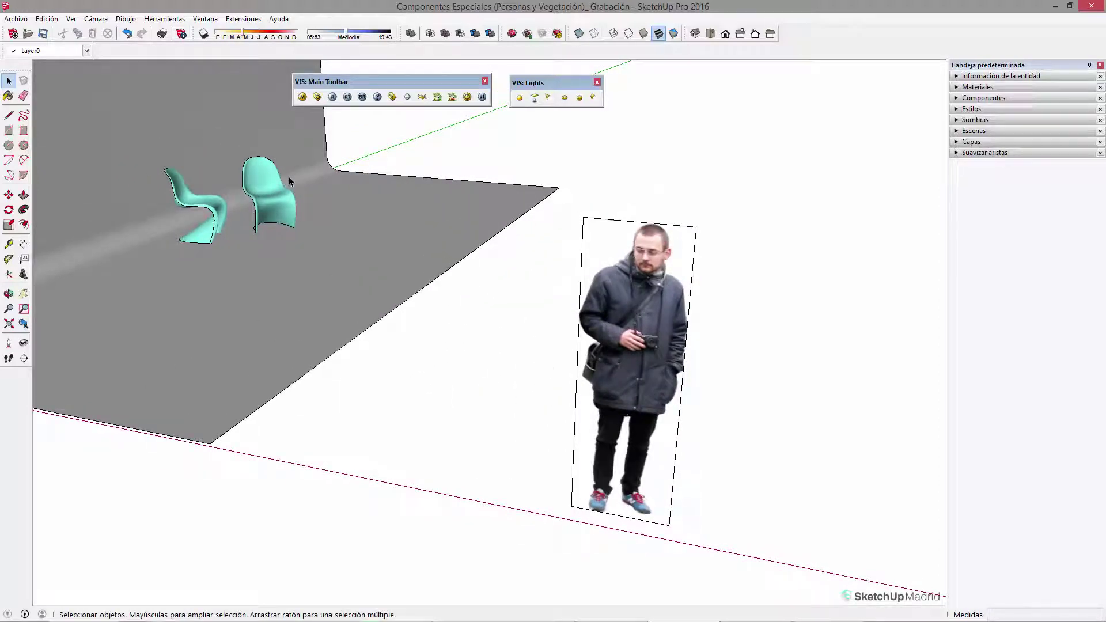
pyautogui.moveTo(639, 370); pyautogui.dragTo(582, 339, button='middle')
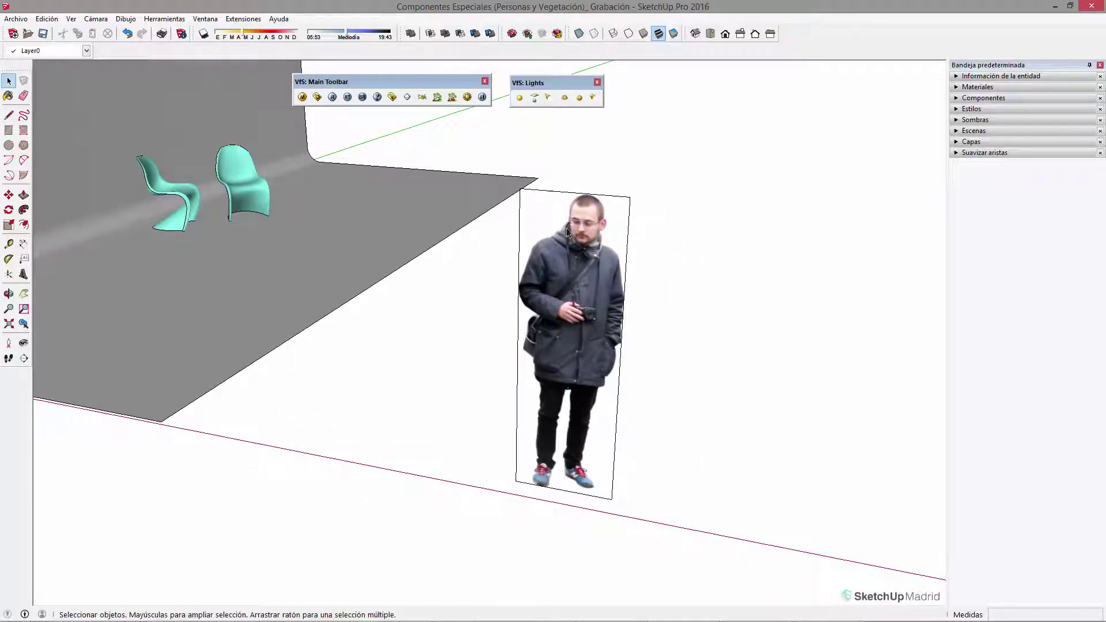
pyautogui.click(553, 241)
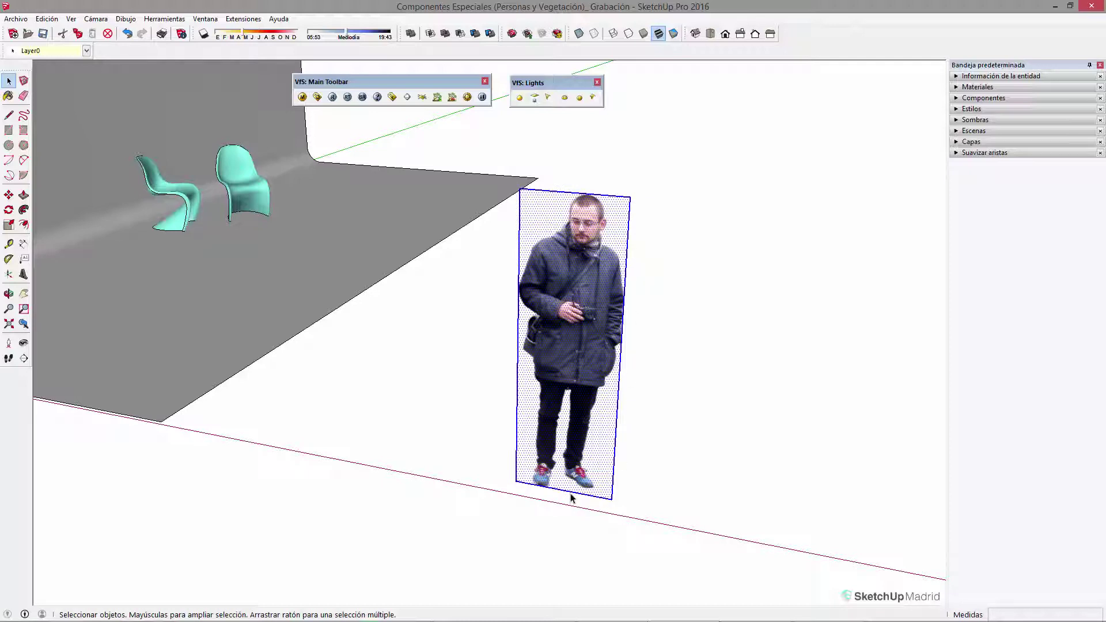
pyautogui.keyDown('shift'); pyautogui.click(543, 215); pyautogui.keyUp('shift')
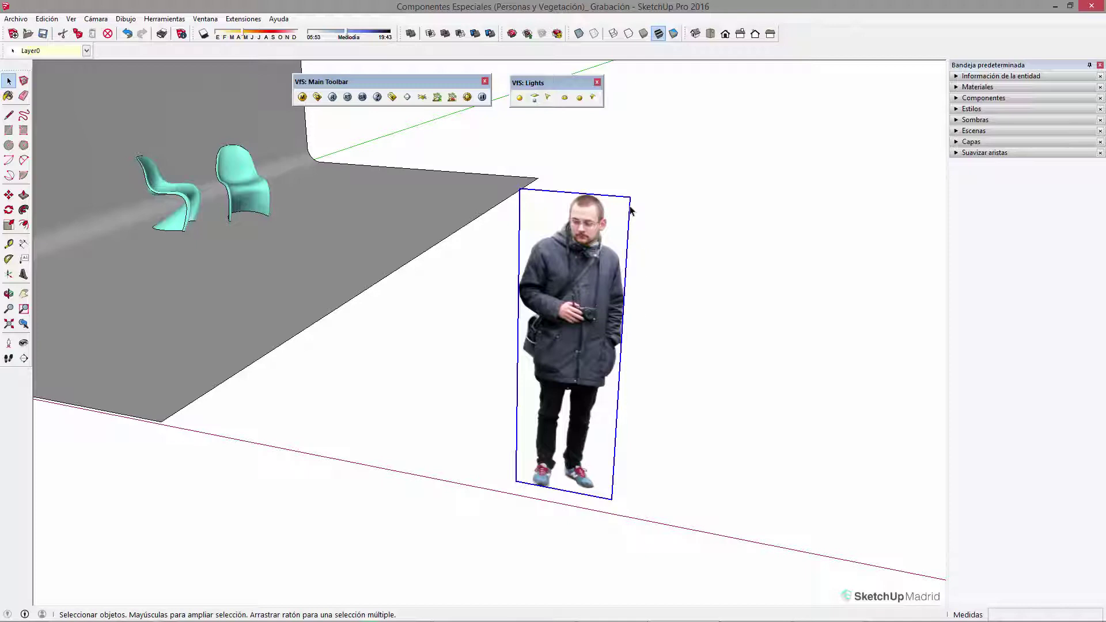
pyautogui.rightClick(630, 211)
pyautogui.click(686, 388)
pyautogui.moveTo(686, 388)
pyautogui.mouseDown(button='middle')
pyautogui.moveTo(567, 228)
pyautogui.moveTo(617, 260)
pyautogui.mouseUp(button='middle')
pyautogui.scroll(3, 617, 259)
pyautogui.scroll(2, 551, 205)
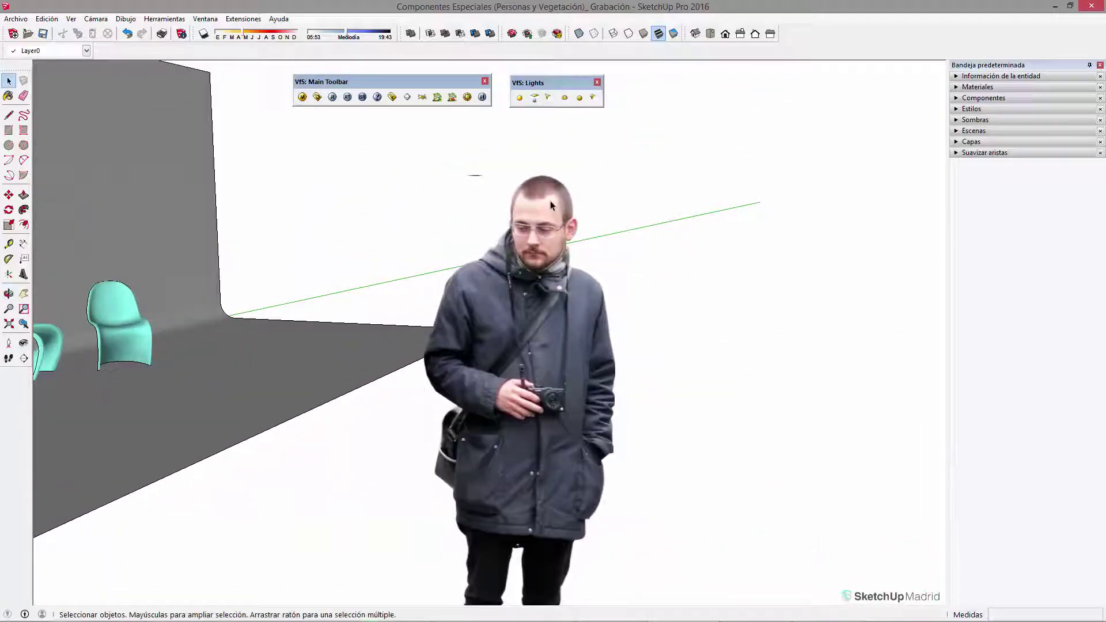
pyautogui.click(527, 202)
pyautogui.scroll(-2, 528, 202)
pyautogui.scroll(-1, 530, 346)
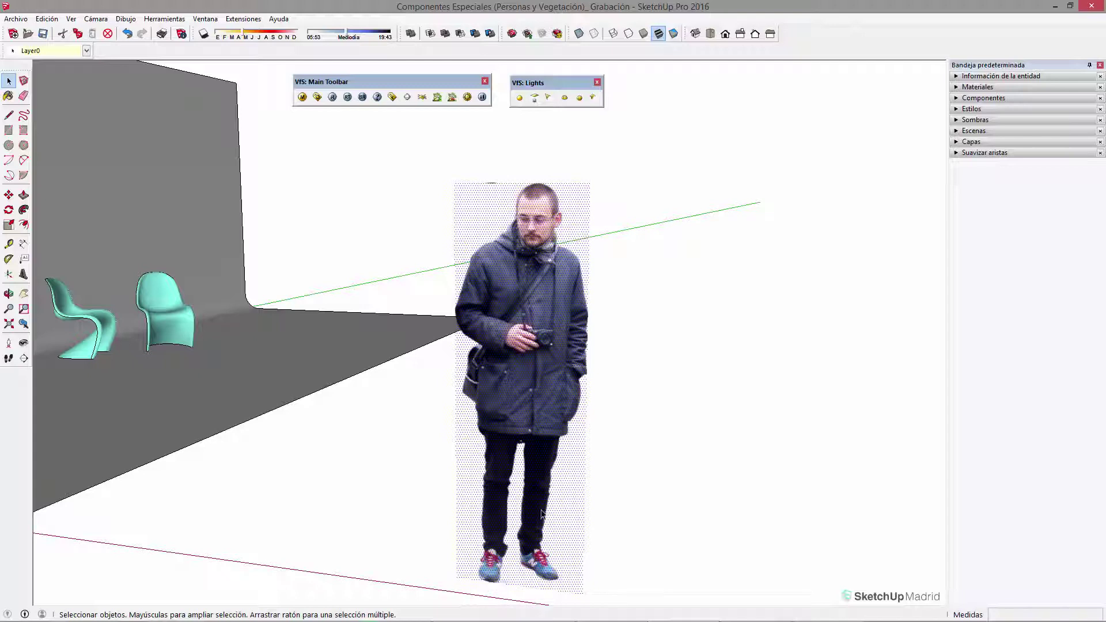
# Use Textura > Posición to nudge the Persona 01 texture slightly upward and confirm.
pyautogui.rightClick(523, 231)
pyautogui.moveTo(571, 378)
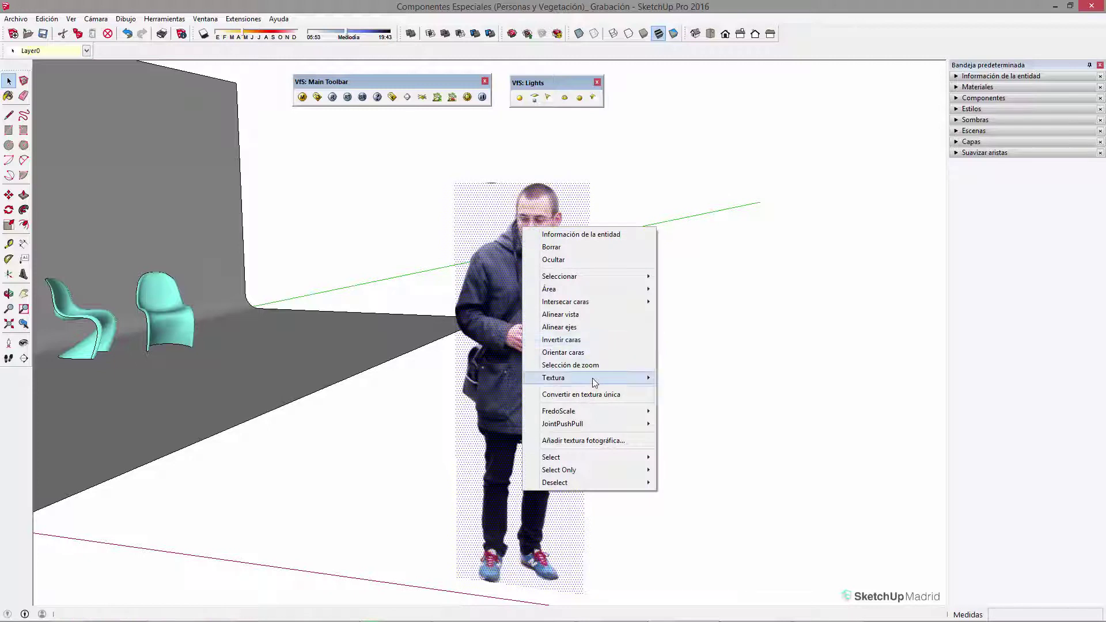
pyautogui.click(683, 378)
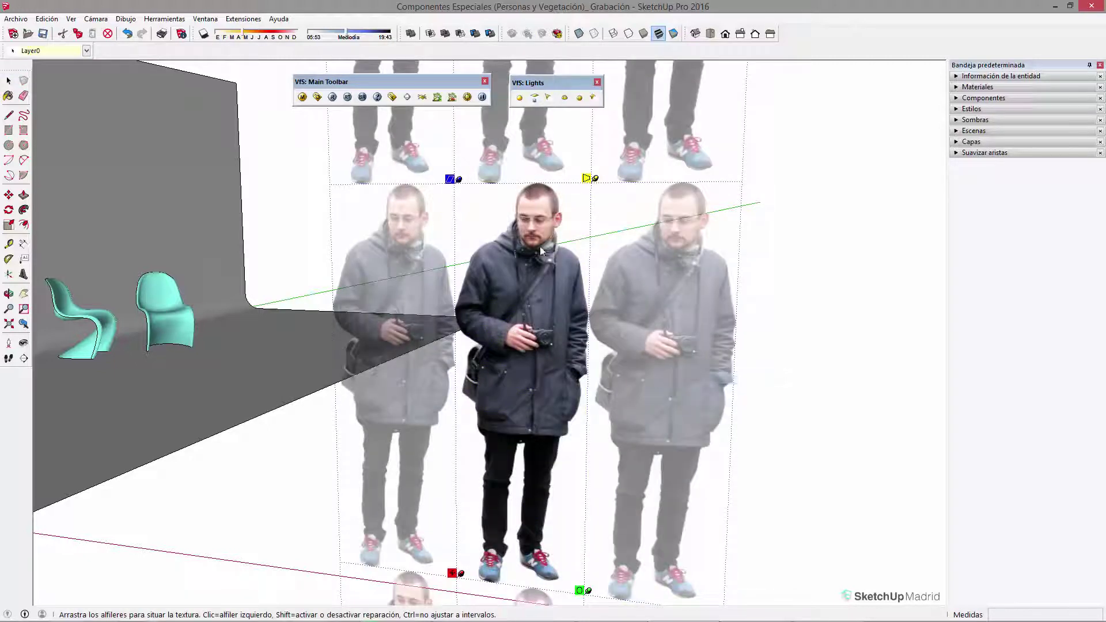
pyautogui.scroll(3, 593, 219)
pyautogui.scroll(2, 593, 219)
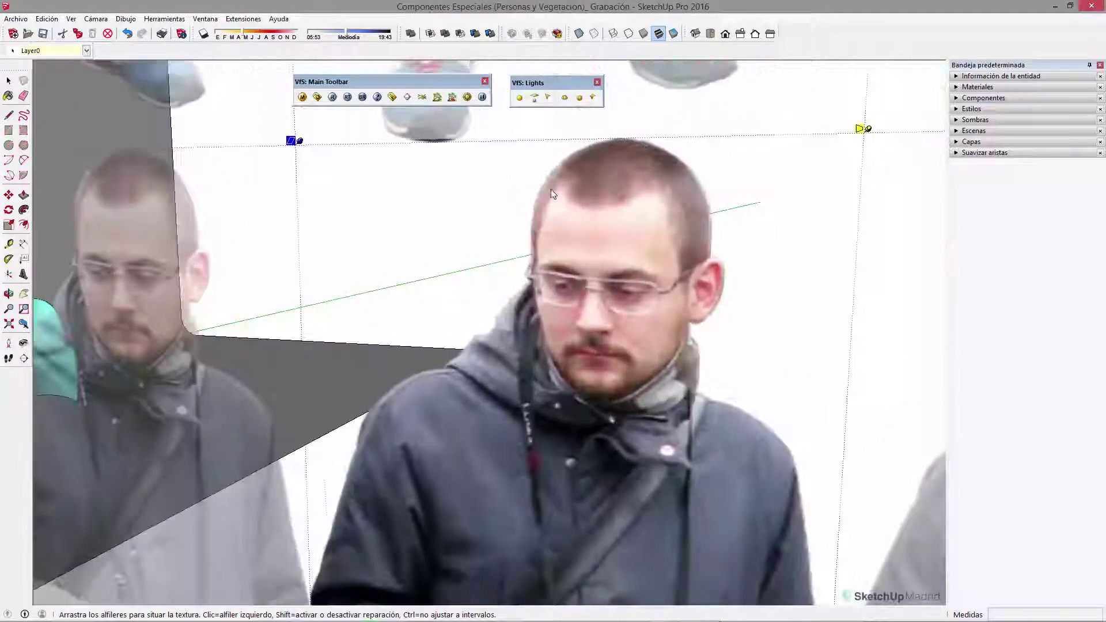
pyautogui.scroll(2, 592, 219)
pyautogui.moveTo(657, 216); pyautogui.dragTo(655, 205)
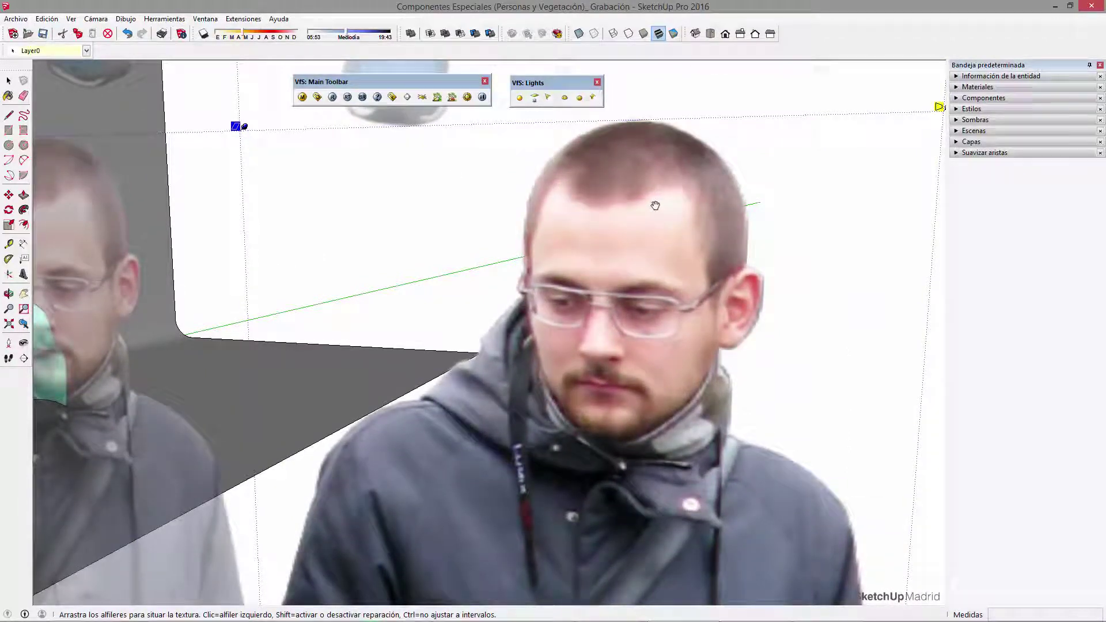
pyautogui.scroll(-2, 549, 181)
pyautogui.scroll(-2, 550, 181)
pyautogui.scroll(-2, 552, 215)
pyautogui.press('Return')
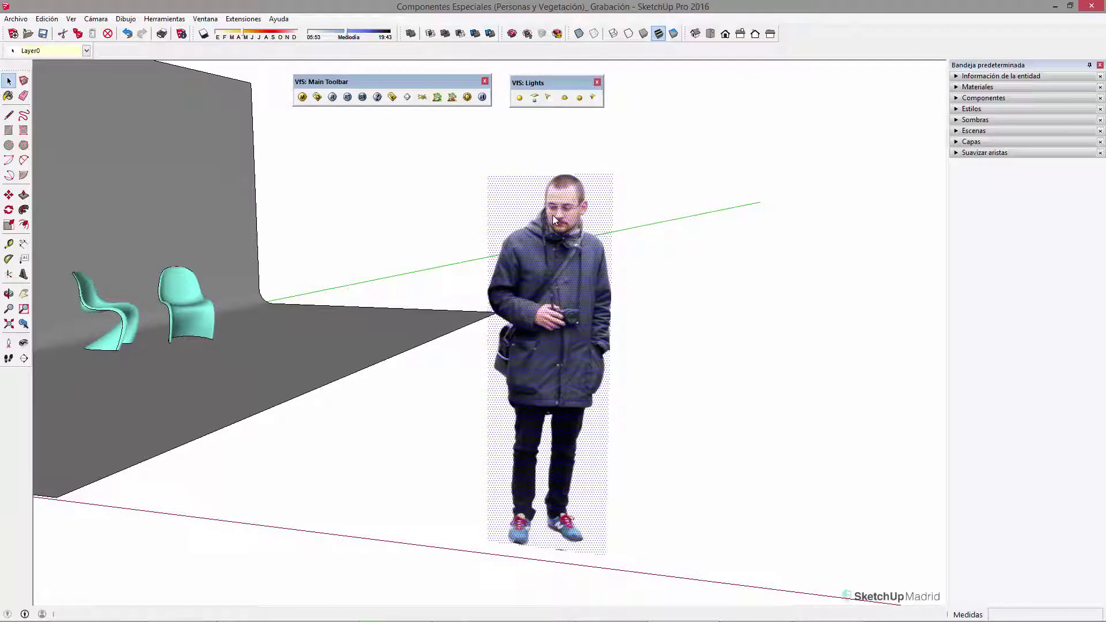
pyautogui.click(632, 259)
pyautogui.moveTo(632, 259)
pyautogui.mouseDown(button='middle')
pyautogui.moveTo(709, 218)
pyautogui.moveTo(692, 372)
pyautogui.moveTo(580, 430)
pyautogui.moveTo(202, 421)
pyautogui.moveTo(239, 415)
pyautogui.moveTo(553, 496)
pyautogui.mouseUp(button='middle')
pyautogui.press('space')
pyautogui.scroll(3, 553, 496)
pyautogui.scroll(3, 538, 545)
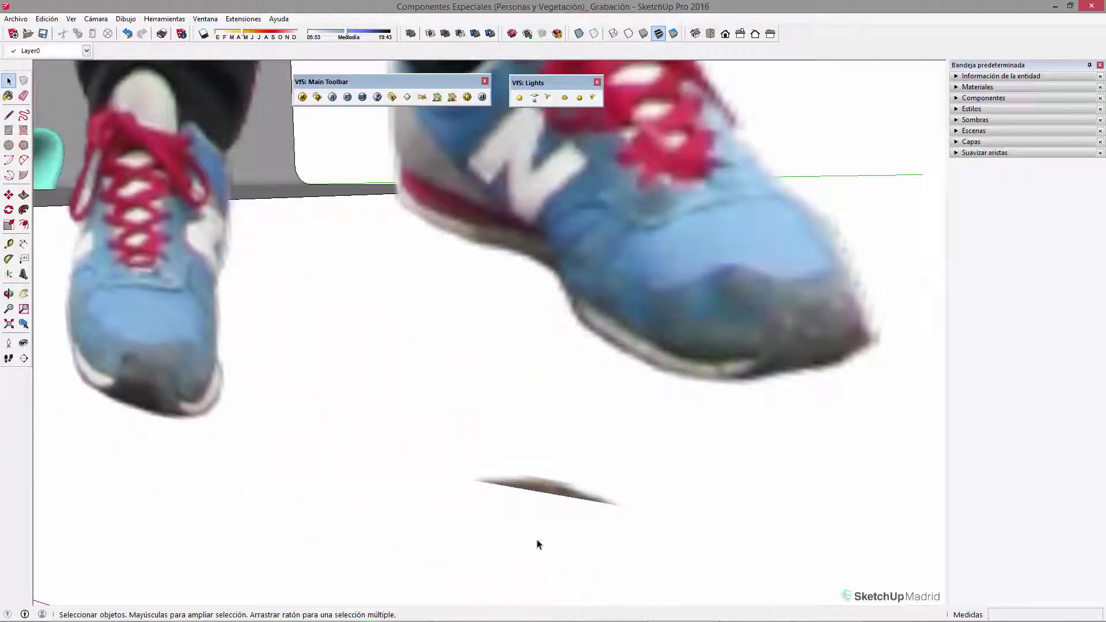
pyautogui.click(507, 469)
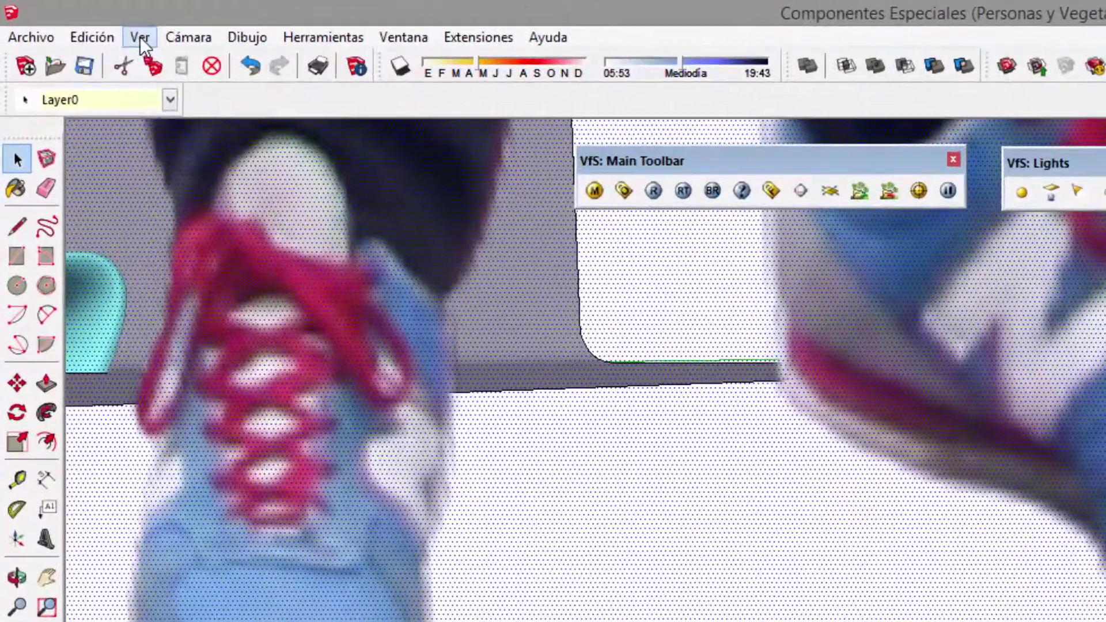
pyautogui.click(139, 36)
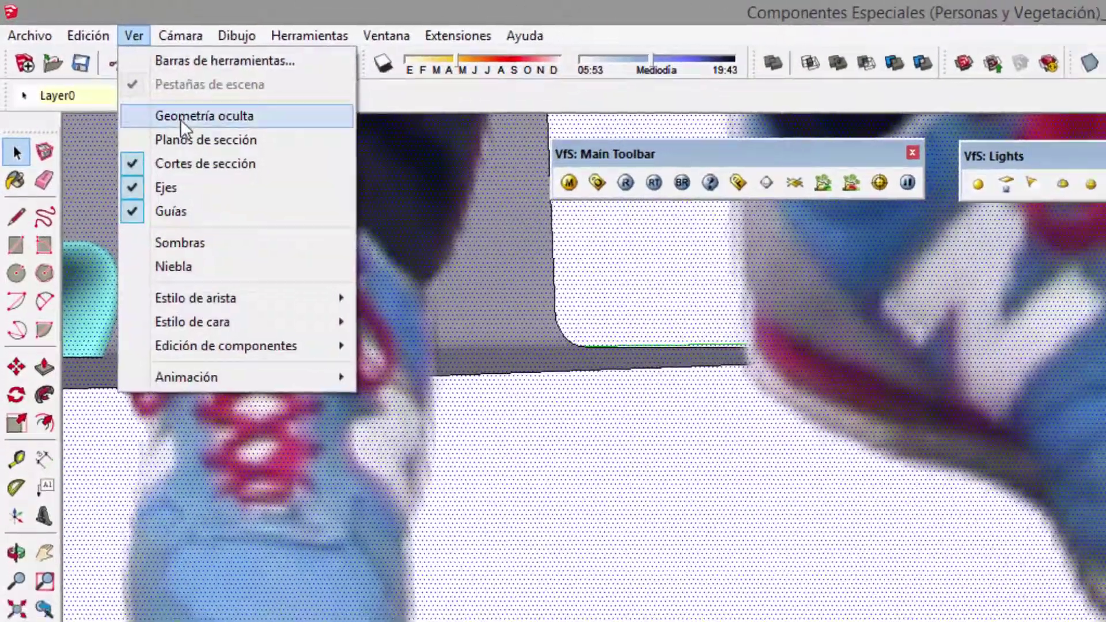
pyautogui.click(182, 121)
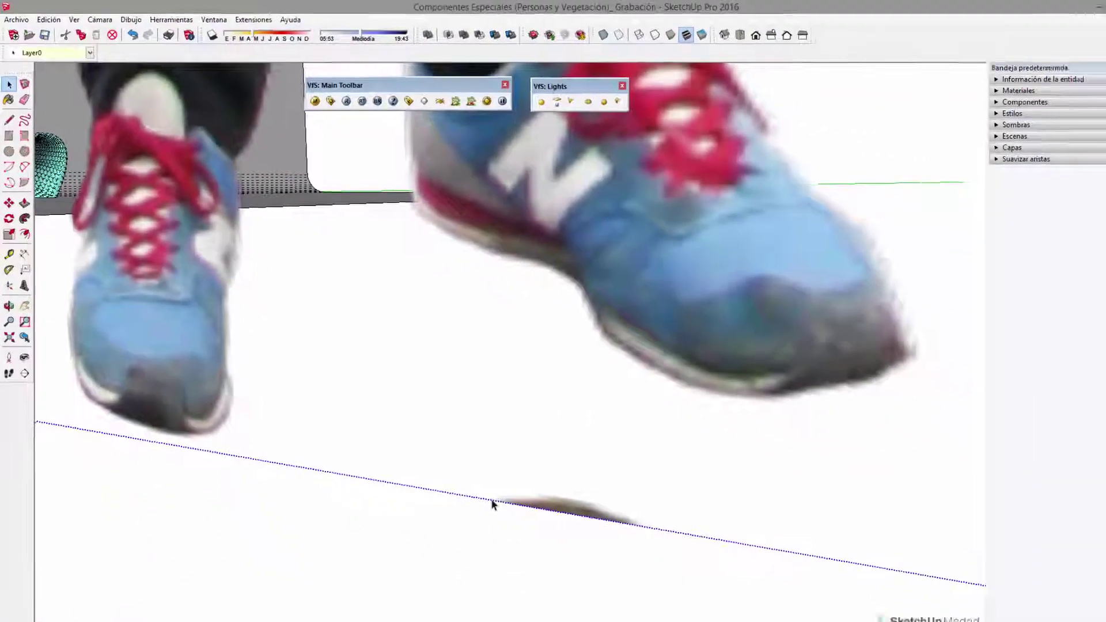
pyautogui.press('m')
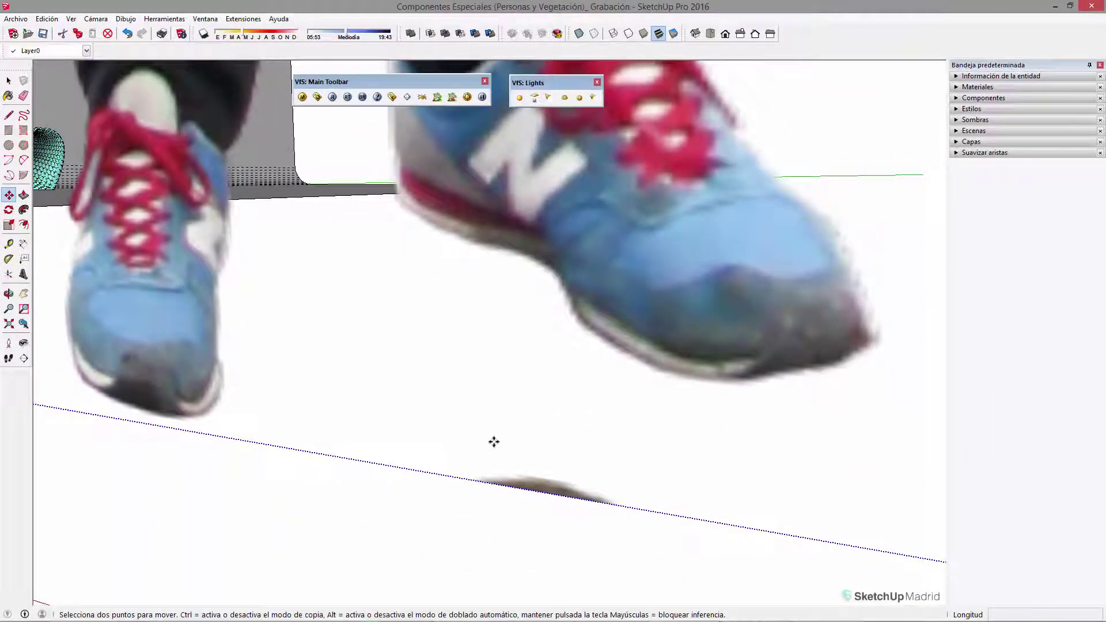
pyautogui.click(494, 442)
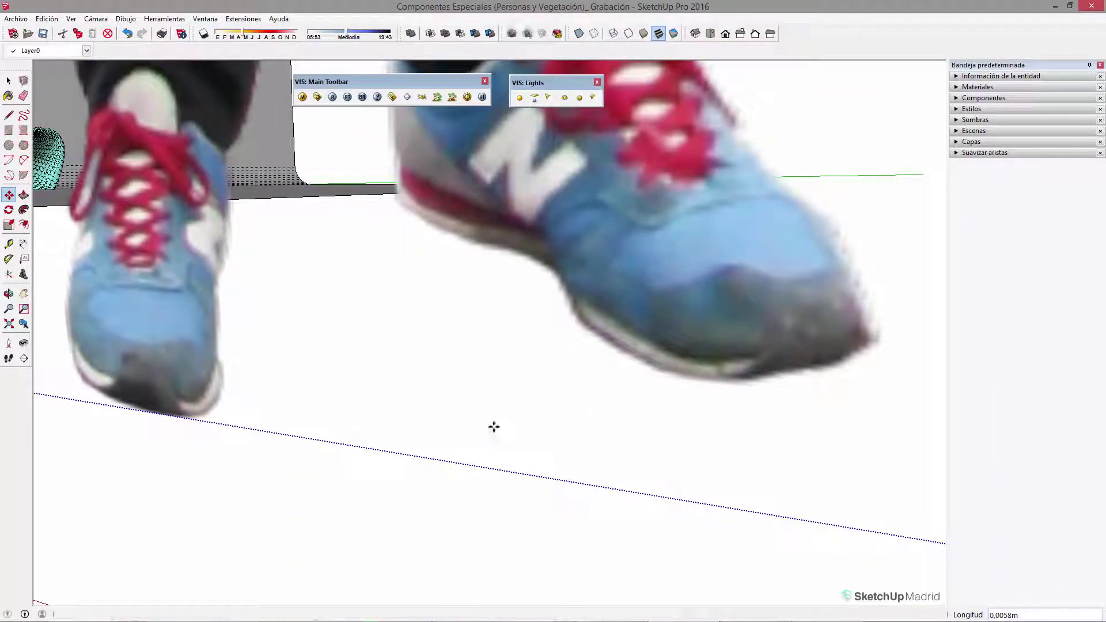
pyautogui.press('space')
pyautogui.scroll(-3, 493, 438)
pyautogui.scroll(-3, 494, 444)
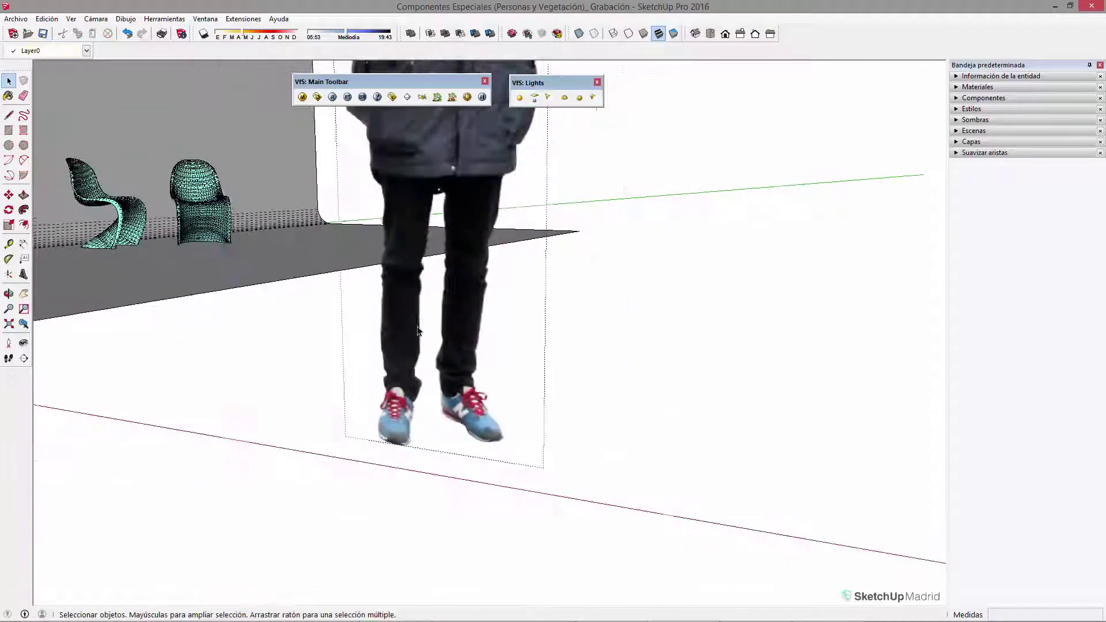
pyautogui.click(70, 19)
pyautogui.click(106, 60)
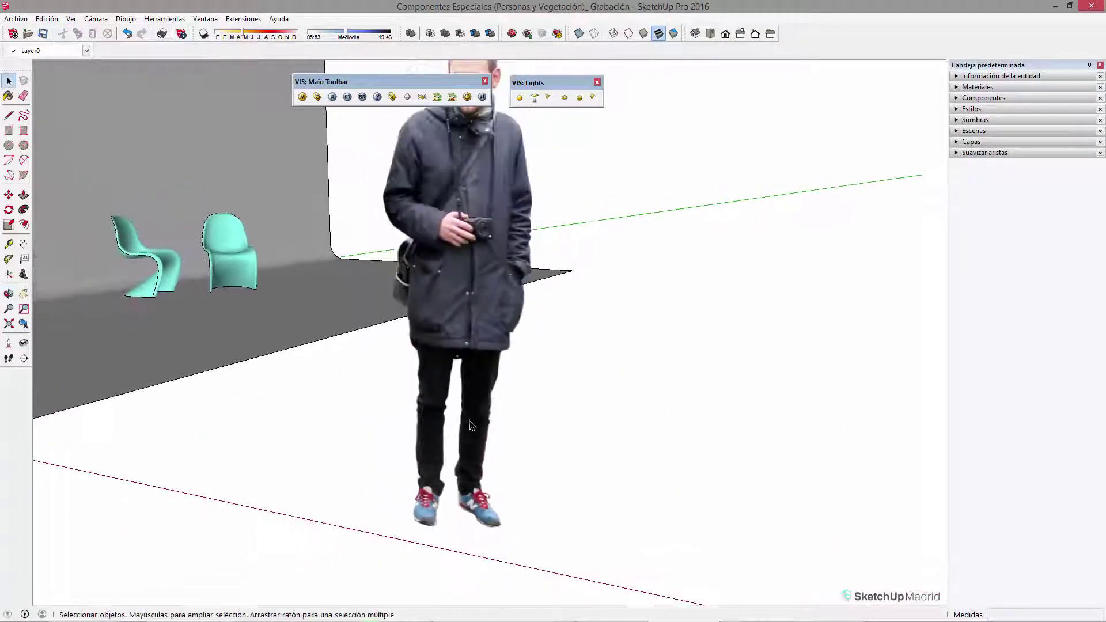
pyautogui.moveTo(471, 425); pyautogui.dragTo(580, 366, button='middle')
pyautogui.moveTo(580, 366)
pyautogui.mouseDown()
pyautogui.moveTo(659, 284)
pyautogui.moveTo(600, 311)
pyautogui.moveTo(201, 336)
pyautogui.moveTo(524, 375)
pyautogui.moveTo(656, 366)
pyautogui.mouseUp()
pyautogui.press('space')
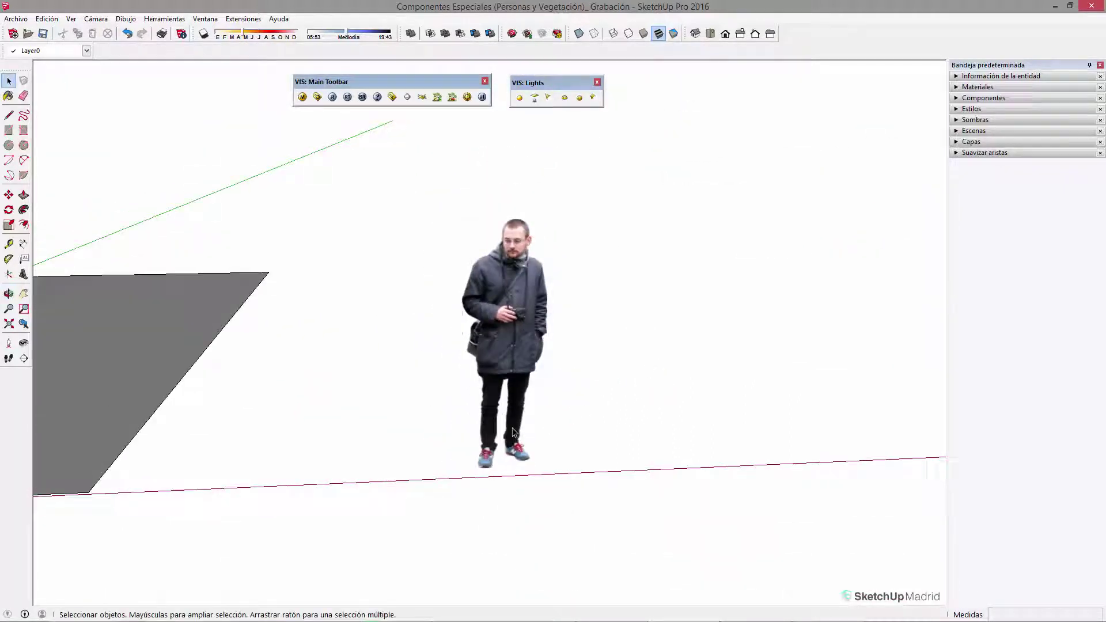
pyautogui.moveTo(617, 316); pyautogui.dragTo(345, 431, button='middle')
pyautogui.moveTo(524, 475)
pyautogui.mouseDown(button='middle')
pyautogui.moveTo(632, 471)
pyautogui.moveTo(549, 316)
pyautogui.mouseUp(button='middle')
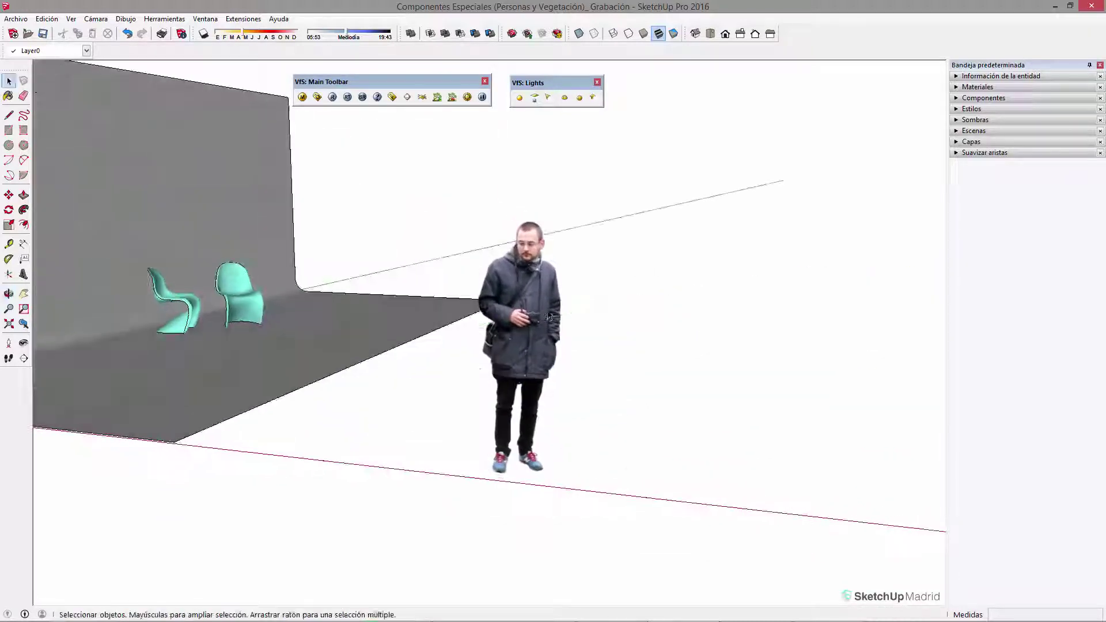
# Make the Persona 01 cutout a component with 'Mirar siempre a cámara' and 'Sombras orientadas al sol' enabled.
pyautogui.click(528, 283)
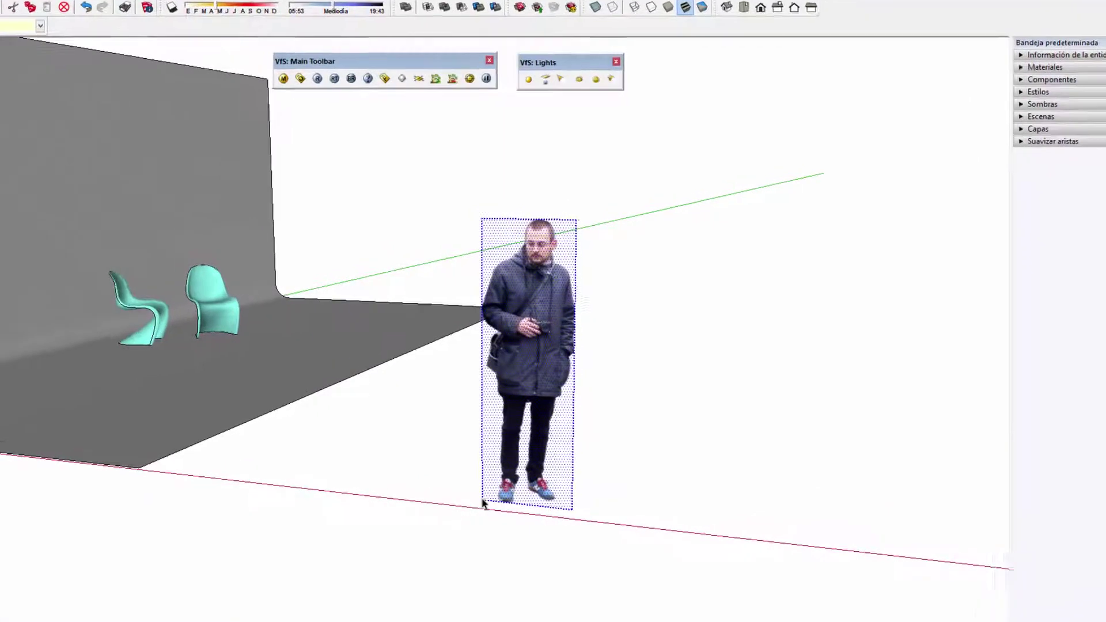
pyautogui.rightClick(521, 311)
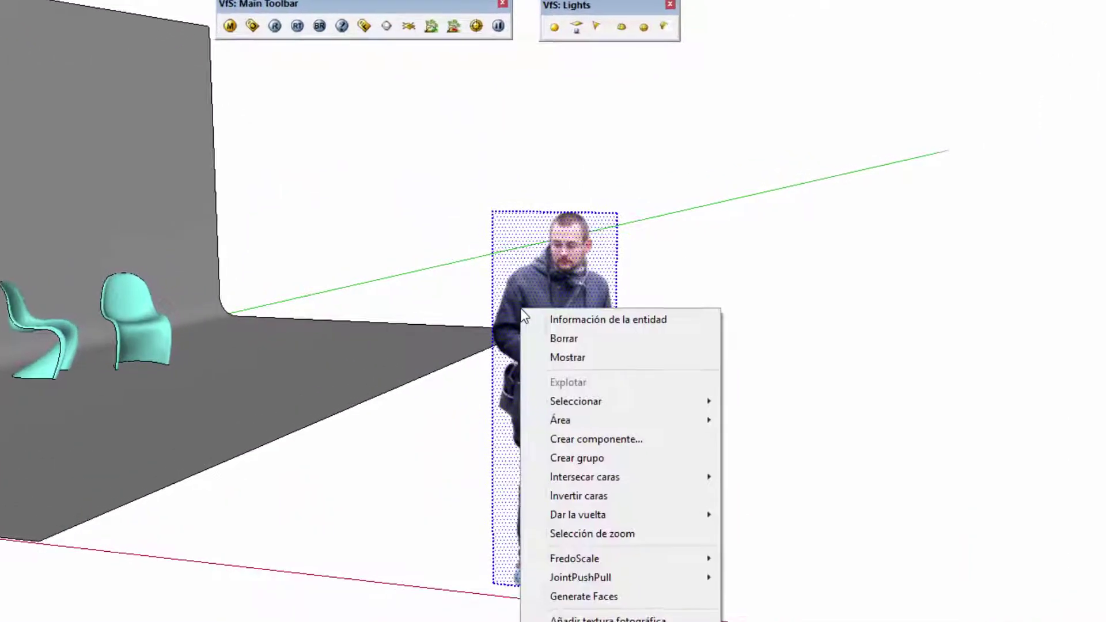
pyautogui.click(610, 440)
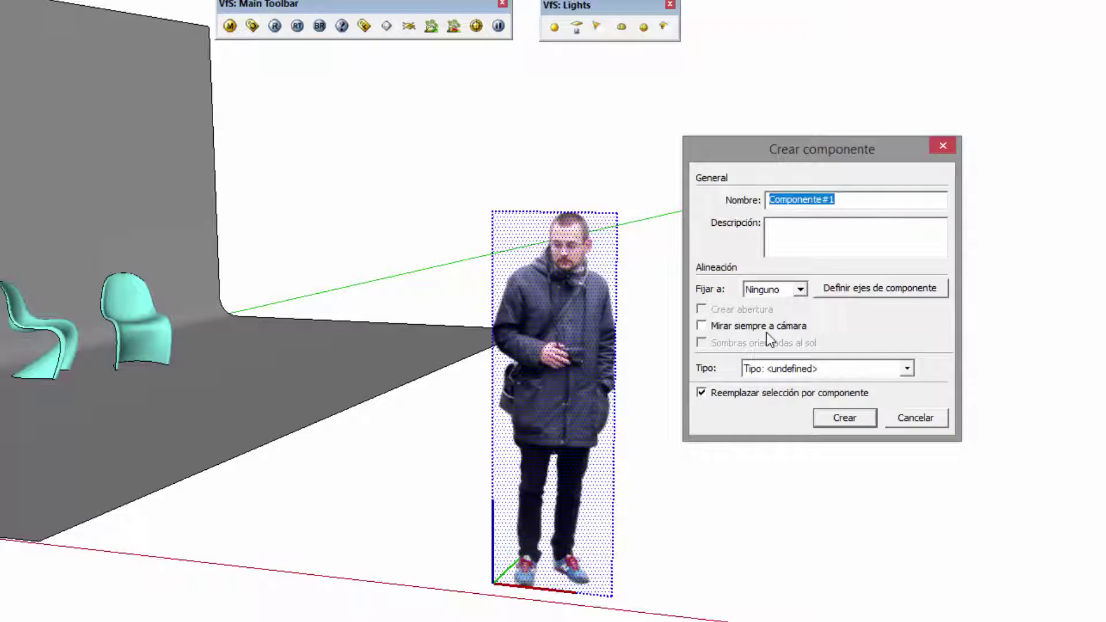
pyautogui.click(702, 326)
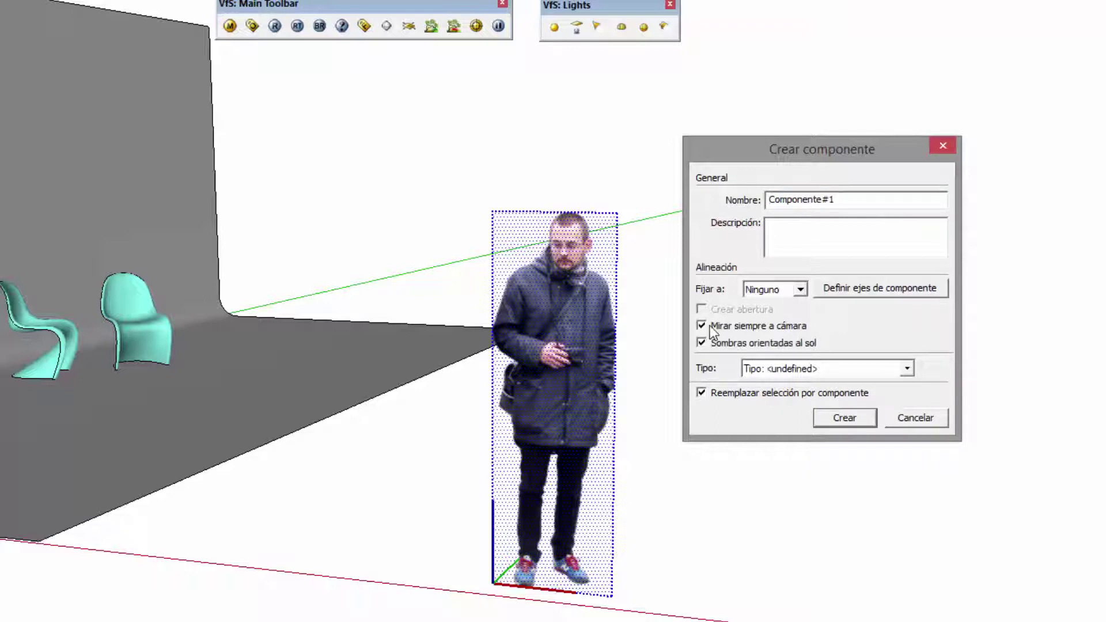
pyautogui.click(838, 413)
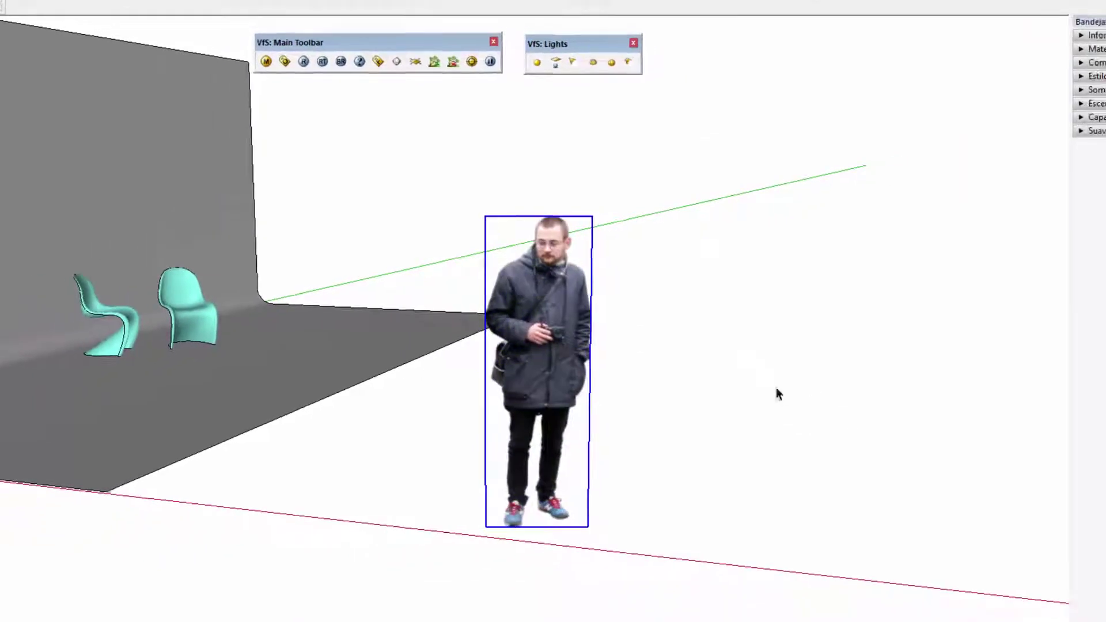
pyautogui.press('o')
pyautogui.moveTo(776, 388)
pyautogui.mouseDown()
pyautogui.moveTo(674, 414)
pyautogui.moveTo(392, 402)
pyautogui.moveTo(802, 412)
pyautogui.mouseUp()
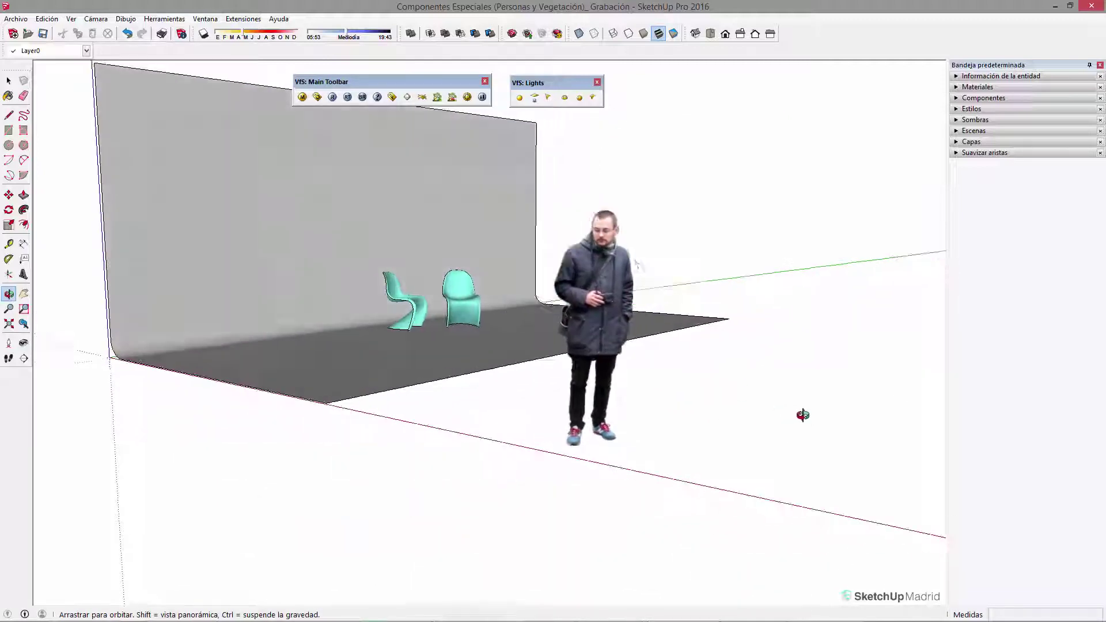
pyautogui.press('space')
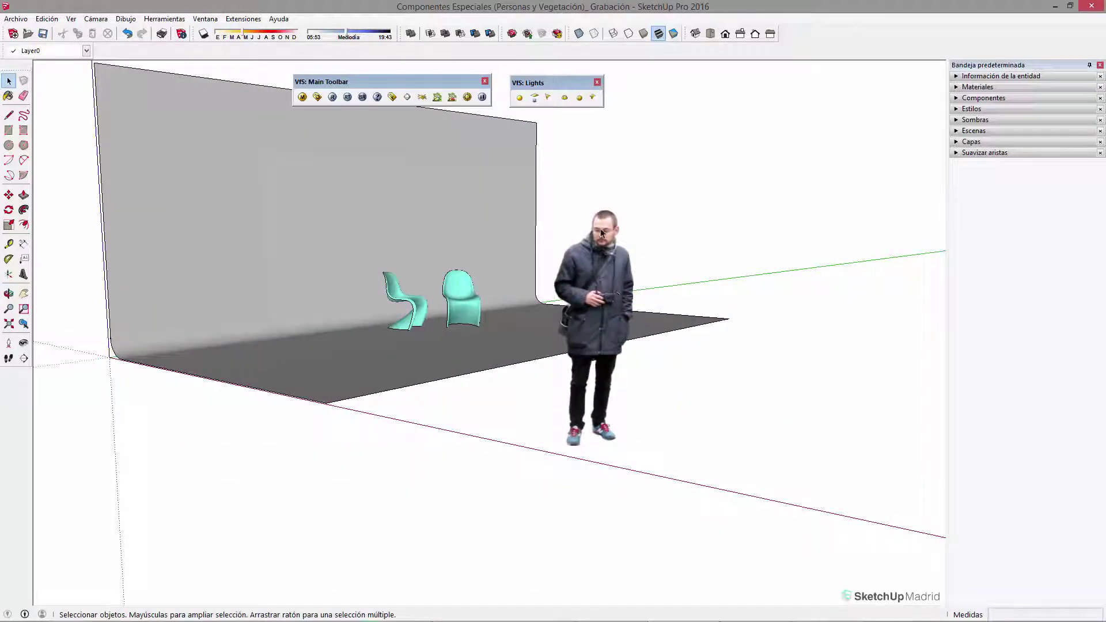
pyautogui.press('o')
pyautogui.moveTo(578, 321)
pyautogui.mouseDown()
pyautogui.moveTo(795, 341)
pyautogui.moveTo(763, 285)
pyautogui.moveTo(948, 274)
pyautogui.moveTo(288, 291)
pyautogui.moveTo(682, 282)
pyautogui.moveTo(439, 266)
pyautogui.moveTo(951, 345)
pyautogui.moveTo(711, 346)
pyautogui.moveTo(780, 348)
pyautogui.mouseUp()
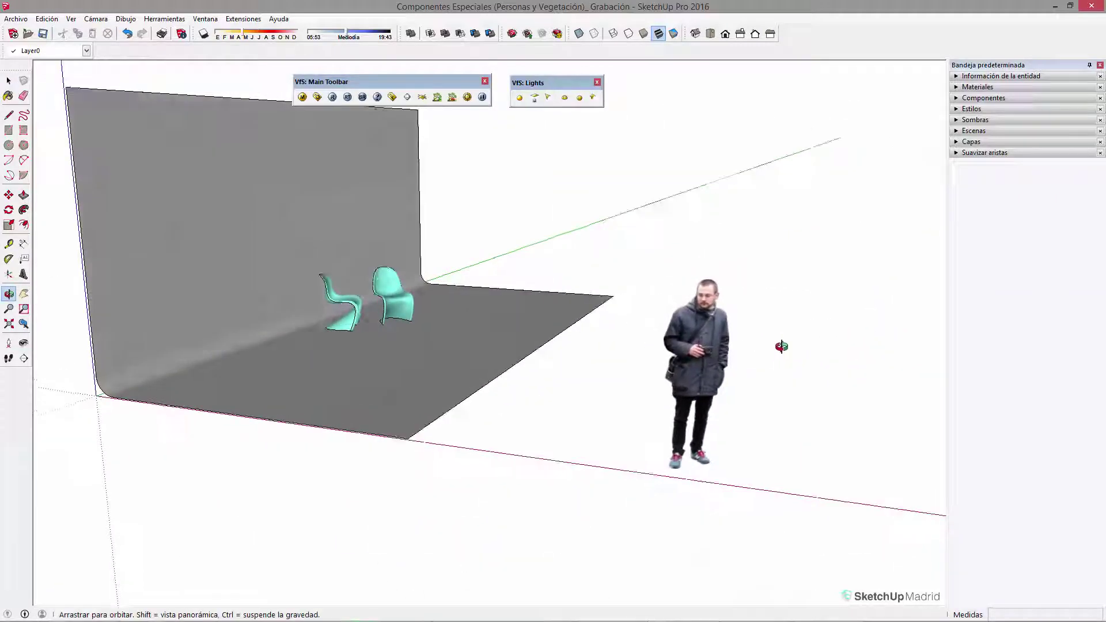
pyautogui.moveTo(662, 372)
pyautogui.mouseDown()
pyautogui.moveTo(678, 375)
pyautogui.moveTo(679, 579)
pyautogui.moveTo(566, 456)
pyautogui.mouseUp()
pyautogui.press('space')
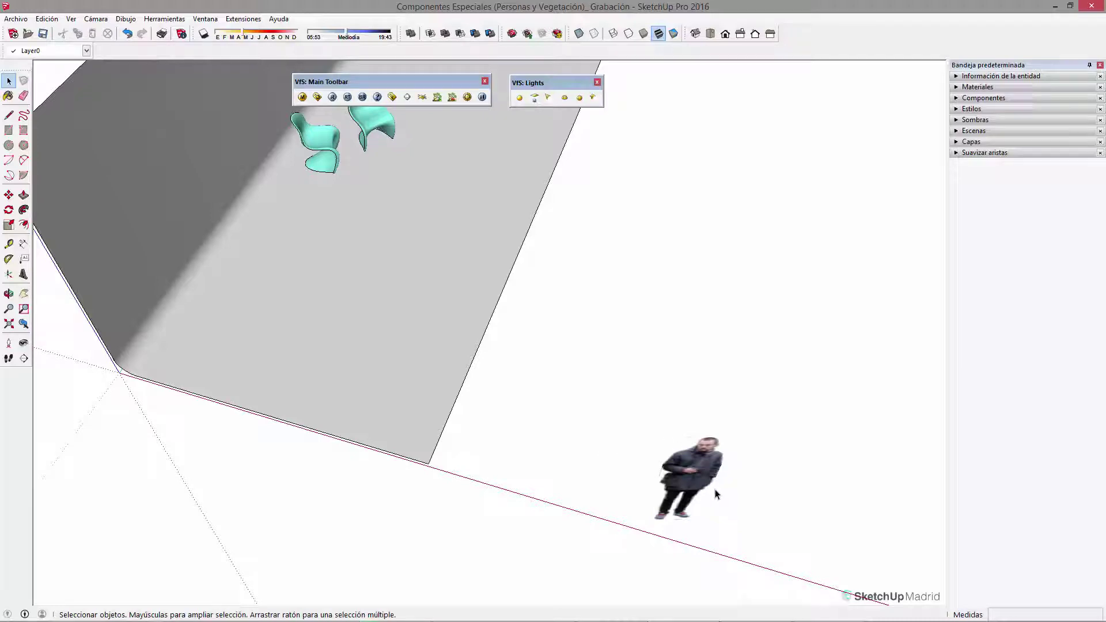
pyautogui.moveTo(716, 493); pyautogui.dragTo(419, 166, button='middle')
pyautogui.click(436, 176)
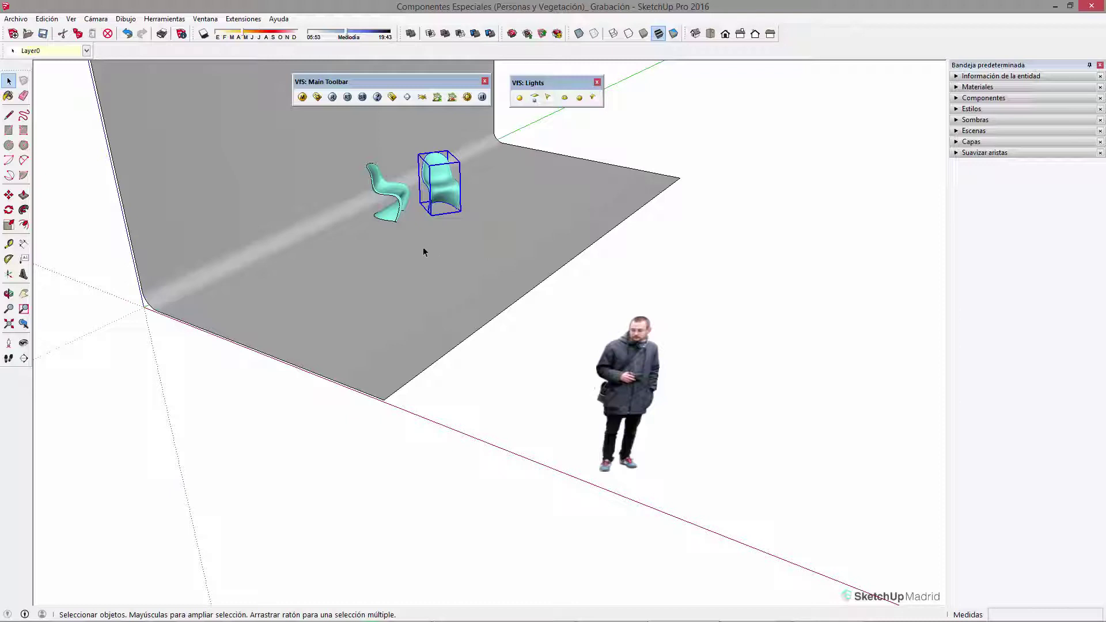
pyautogui.press('o')
pyautogui.moveTo(684, 397)
pyautogui.mouseDown()
pyautogui.moveTo(643, 393)
pyautogui.moveTo(558, 224)
pyautogui.mouseUp()
pyautogui.press('space')
pyautogui.scroll(2, 561, 213)
pyautogui.scroll(2, 568, 196)
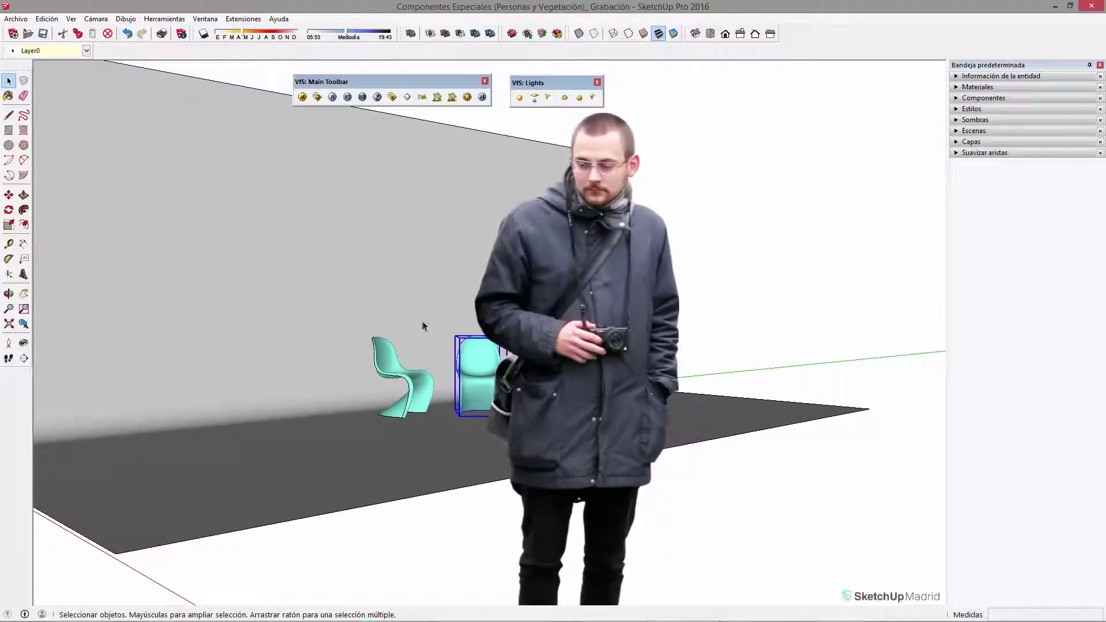
pyautogui.keyDown('shift'); pyautogui.moveTo(563, 289); pyautogui.dragTo(582, 291, button='middle'); pyautogui.keyUp('shift')
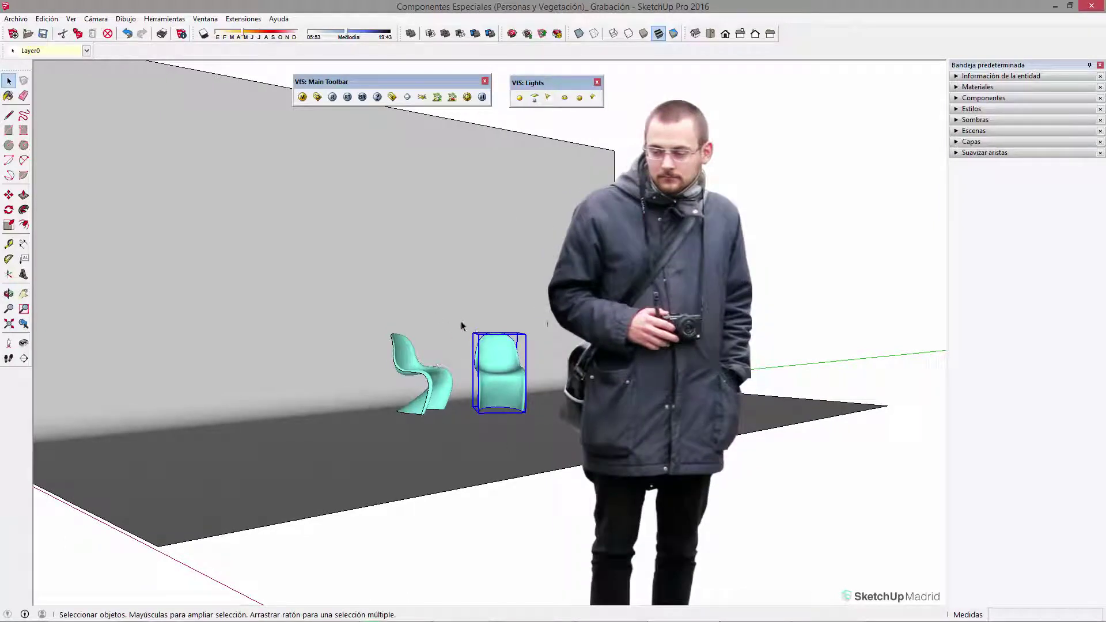
pyautogui.scroll(-2, 460, 323)
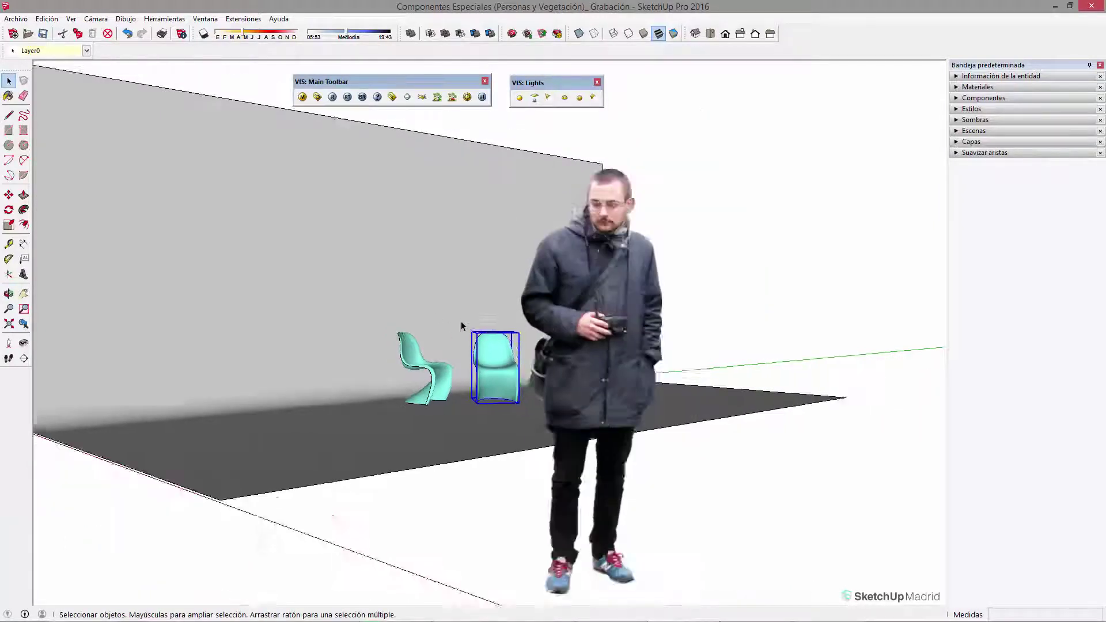
pyautogui.scroll(-3, 461, 323)
pyautogui.click(675, 393)
pyautogui.press('o')
pyautogui.moveTo(671, 390); pyautogui.dragTo(402, 403)
pyautogui.press('space')
pyautogui.scroll(2, 449, 314)
pyautogui.click(152, 334)
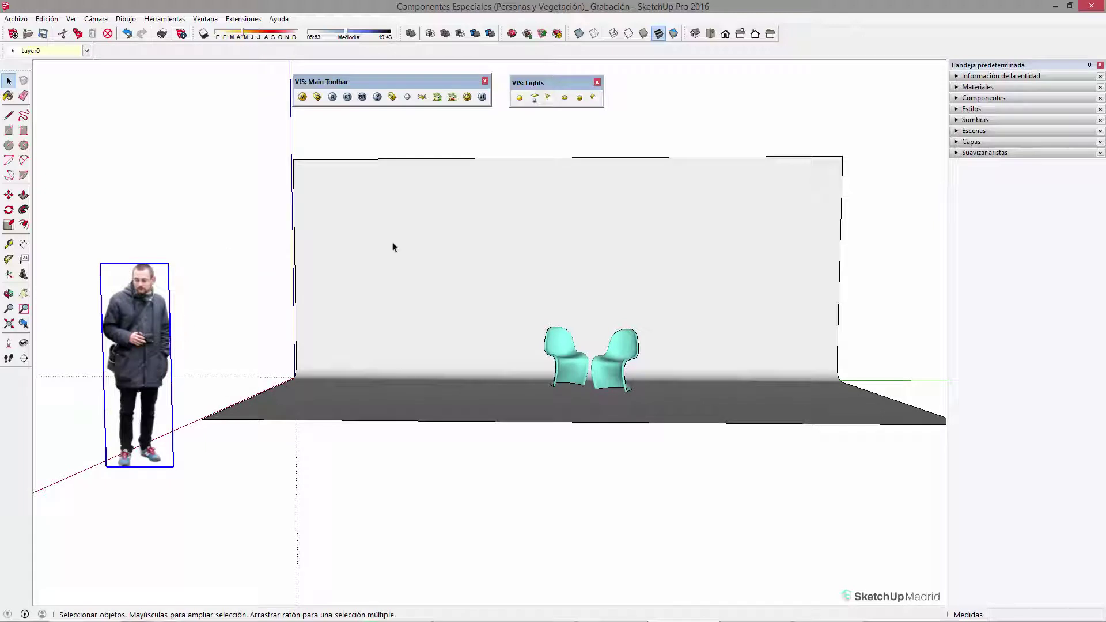
pyautogui.moveTo(807, 389)
pyautogui.mouseDown(button='middle')
pyautogui.moveTo(738, 381)
pyautogui.moveTo(847, 383)
pyautogui.mouseUp(button='middle')
pyautogui.moveTo(305, 386)
pyautogui.mouseDown(button='middle')
pyautogui.moveTo(565, 407)
pyautogui.moveTo(638, 486)
pyautogui.mouseUp(button='middle')
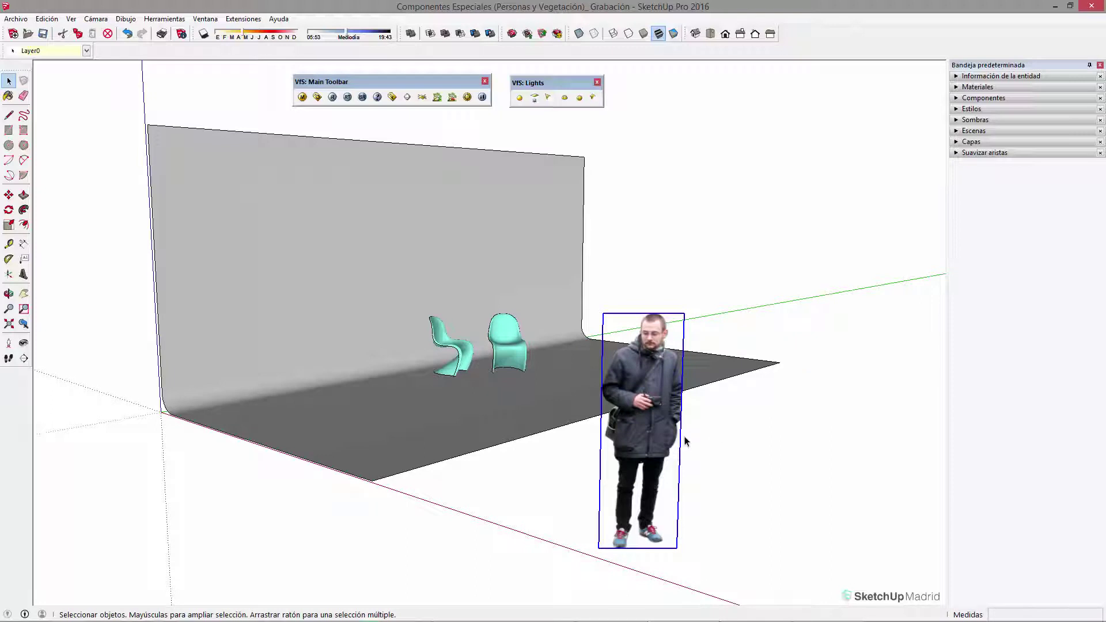
pyautogui.moveTo(653, 439)
pyautogui.mouseDown(button='middle')
pyautogui.moveTo(578, 435)
pyautogui.moveTo(388, 382)
pyautogui.mouseUp(button='middle')
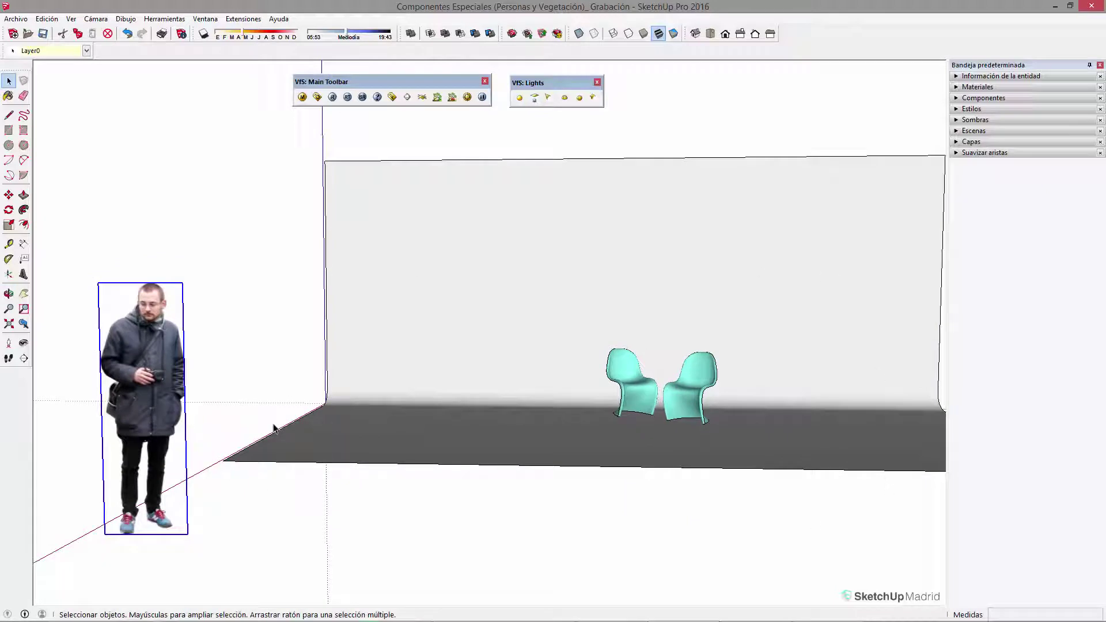
pyautogui.click(217, 317)
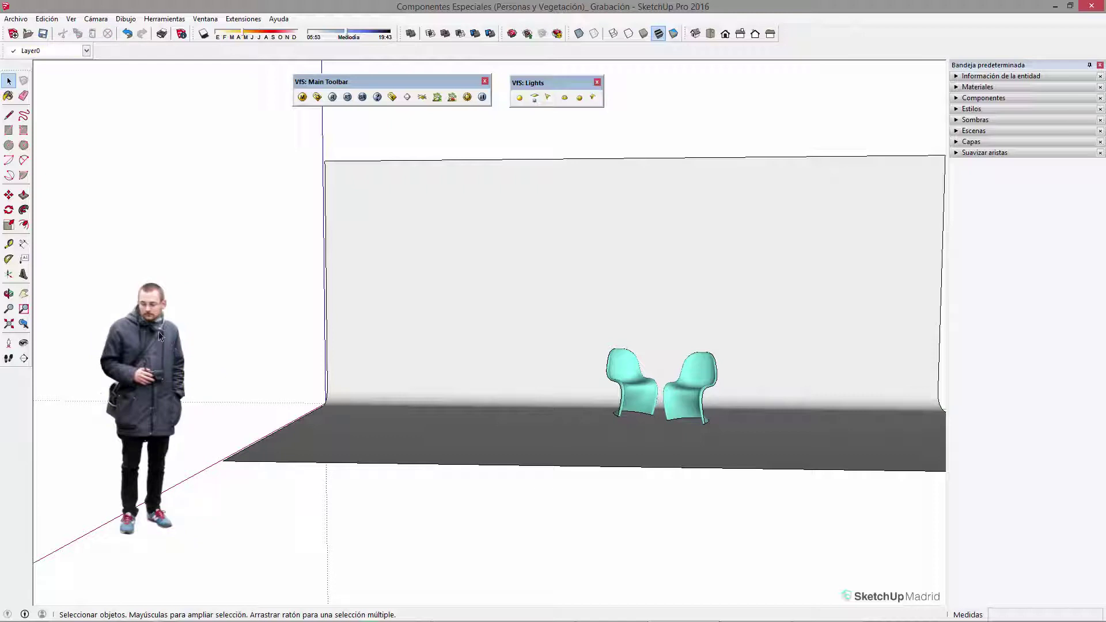
pyautogui.click(140, 364)
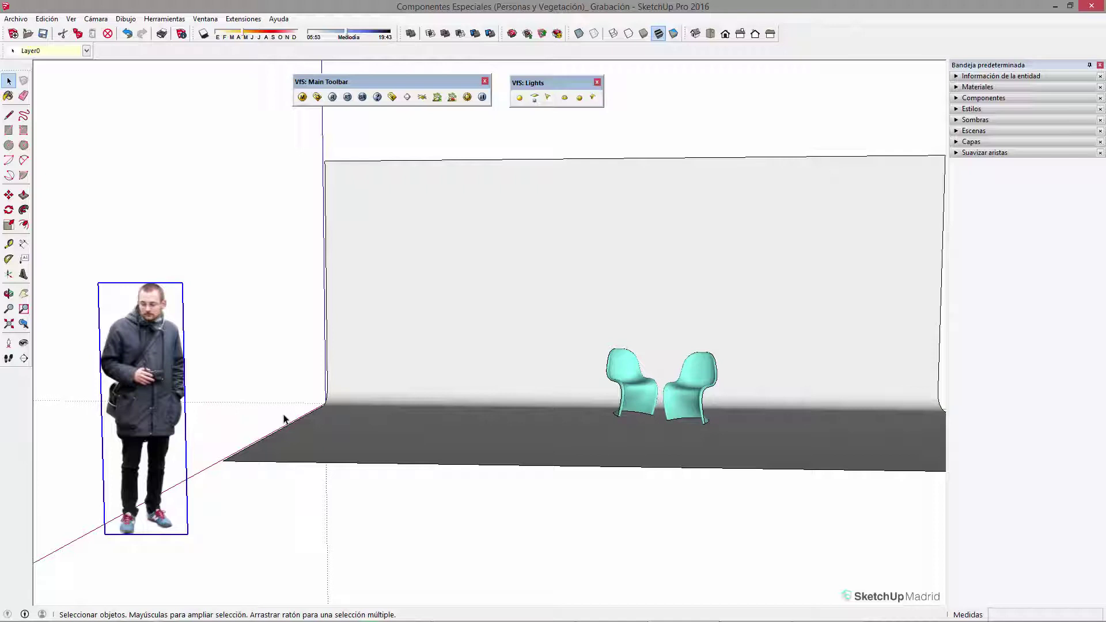
pyautogui.click(181, 264)
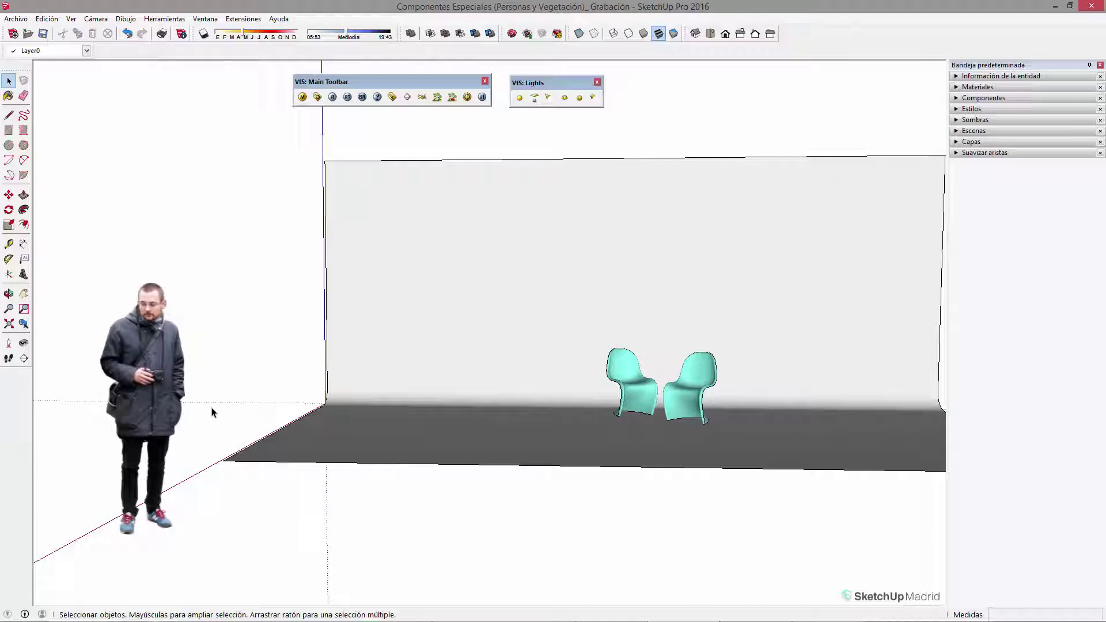
pyautogui.click(151, 360)
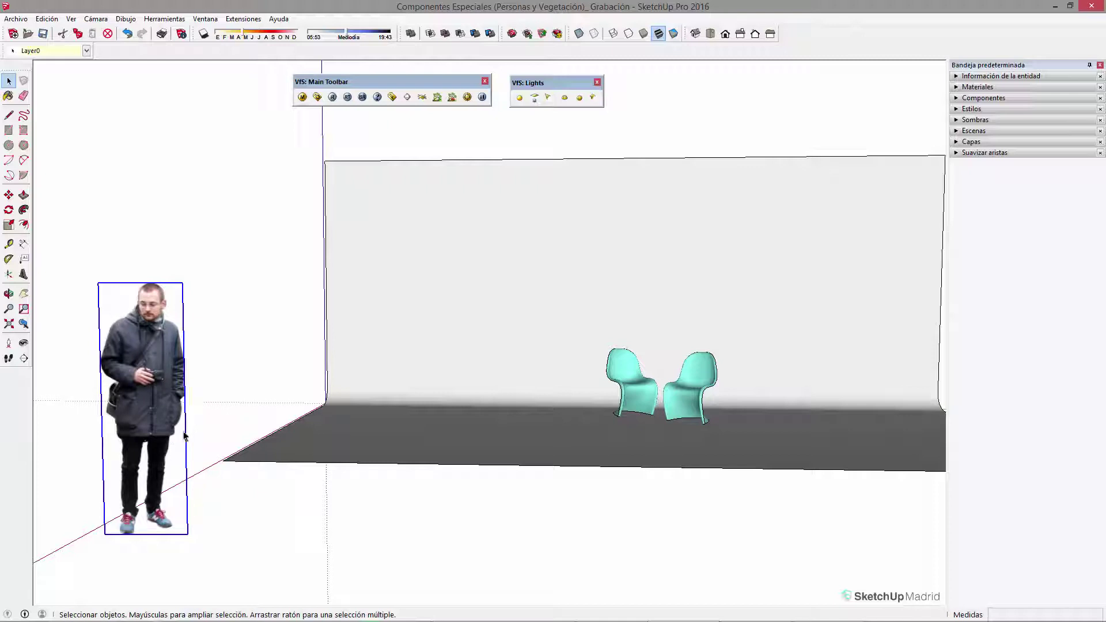
pyautogui.moveTo(256, 507)
pyautogui.mouseDown(button='middle')
pyautogui.moveTo(393, 419)
pyautogui.moveTo(540, 474)
pyautogui.moveTo(552, 454)
pyautogui.moveTo(427, 426)
pyautogui.moveTo(304, 434)
pyautogui.moveTo(451, 469)
pyautogui.moveTo(620, 477)
pyautogui.mouseUp(button='middle')
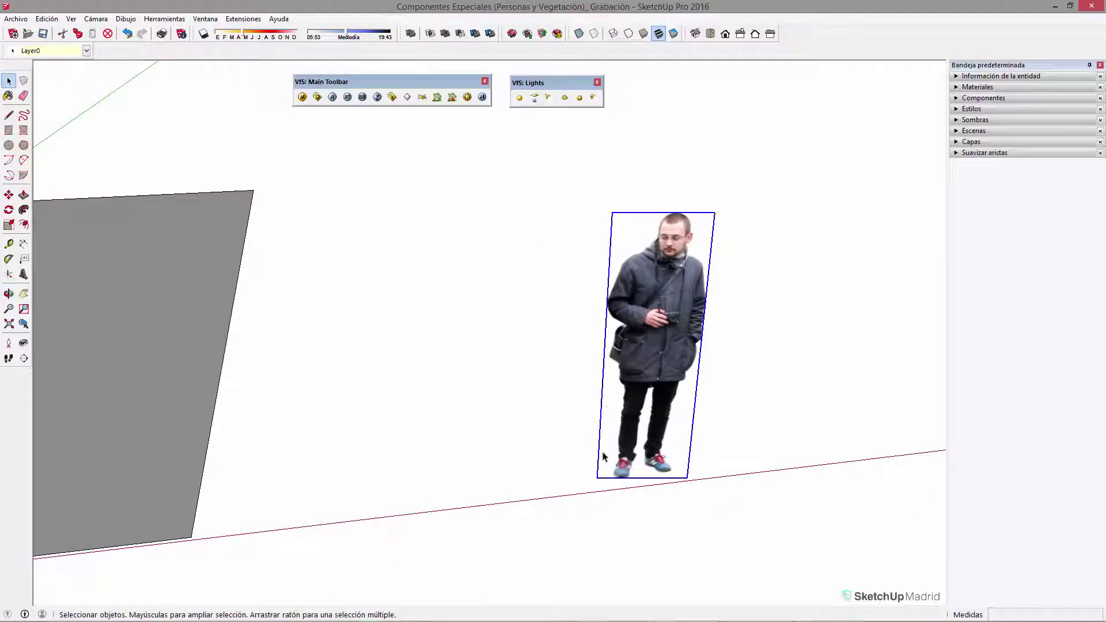
# Draw a test wall beside the person, then delete it.
pyautogui.click(647, 311)
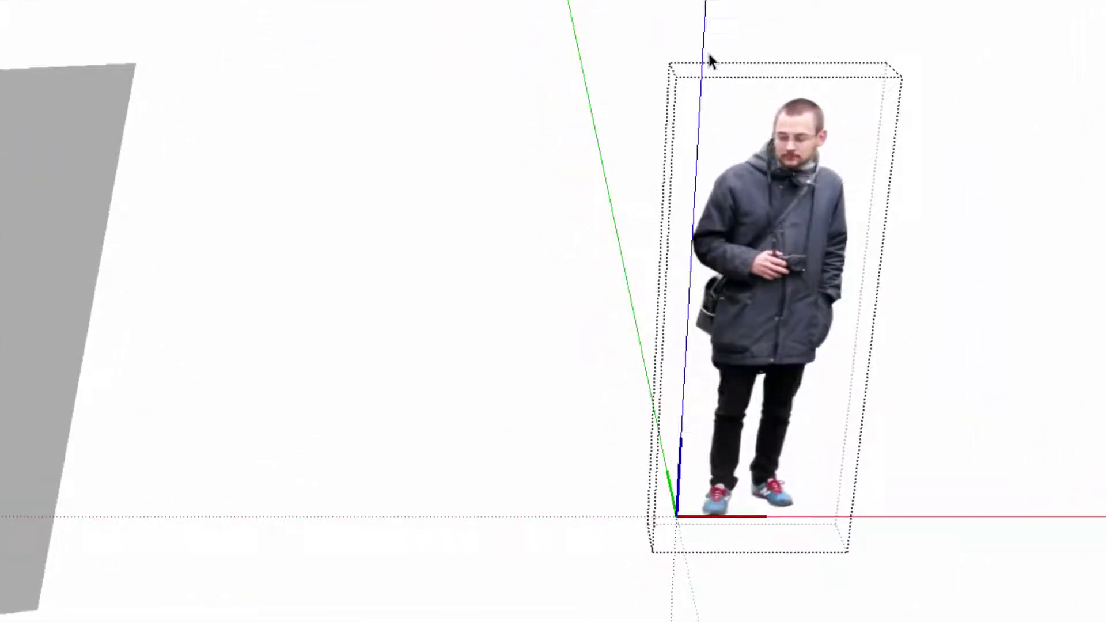
pyautogui.moveTo(726, 506)
pyautogui.mouseDown(button='middle')
pyautogui.moveTo(506, 461)
pyautogui.moveTo(677, 536)
pyautogui.mouseUp(button='middle')
pyautogui.press('r')
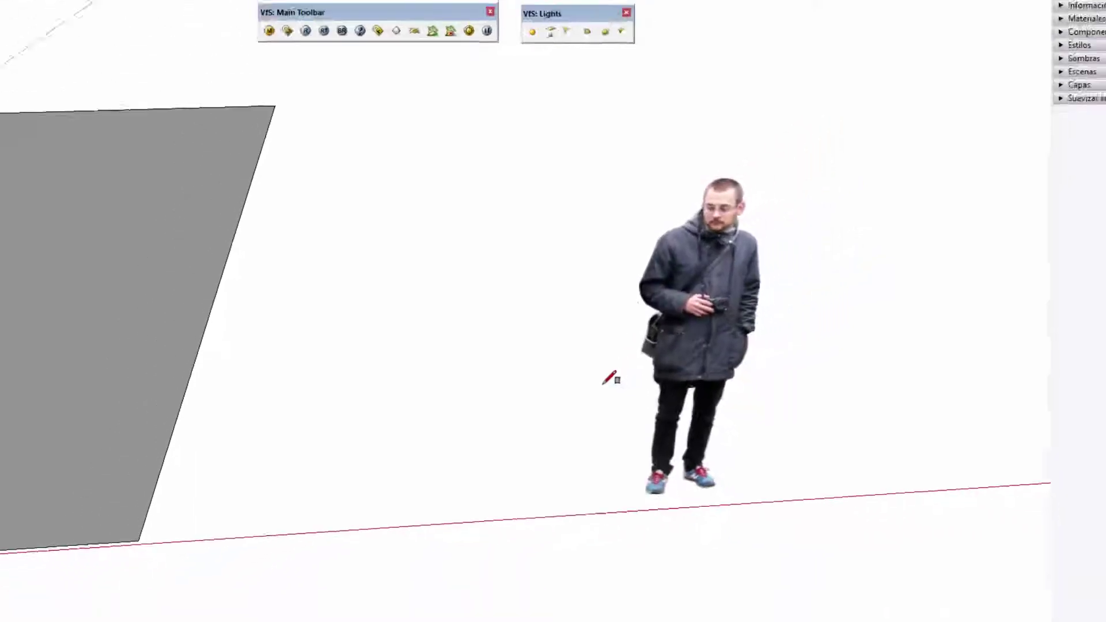
pyautogui.click(569, 390)
pyautogui.click(617, 517)
pyautogui.press('p')
pyautogui.click(614, 504)
pyautogui.click(600, 227)
pyautogui.moveTo(783, 464)
pyautogui.mouseDown(button='middle')
pyautogui.moveTo(415, 444)
pyautogui.moveTo(153, 447)
pyautogui.moveTo(714, 459)
pyautogui.moveTo(672, 506)
pyautogui.moveTo(562, 477)
pyautogui.mouseUp(button='middle')
pyautogui.click(490, 486)
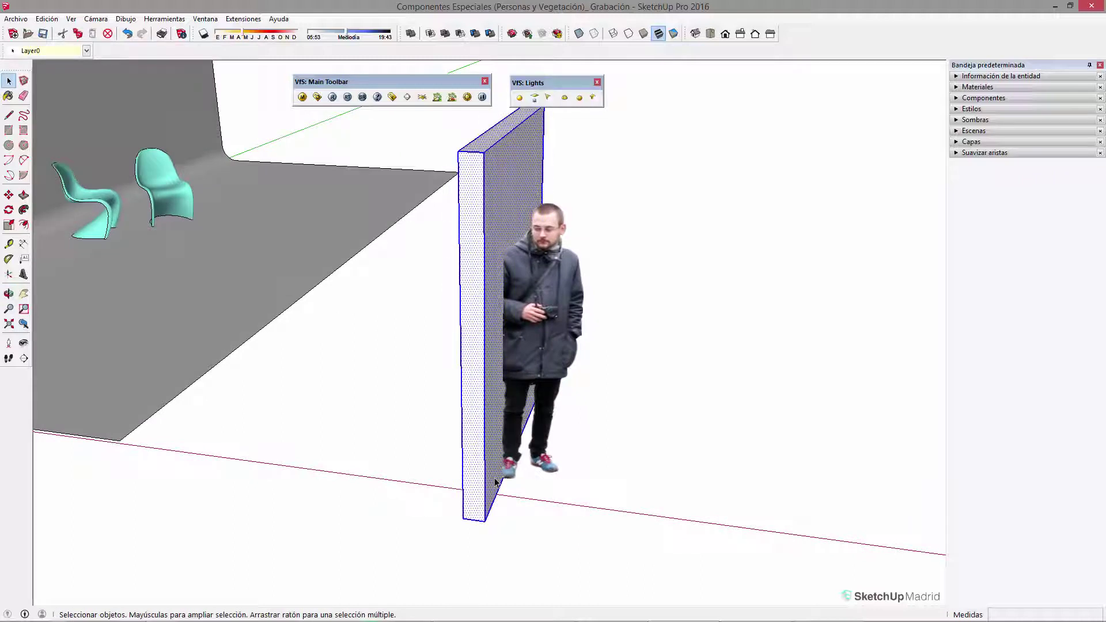
pyautogui.press('Delete')
# Draw a floor rectangle beneath the person's feet.
pyautogui.press('r')
pyautogui.click(489, 497)
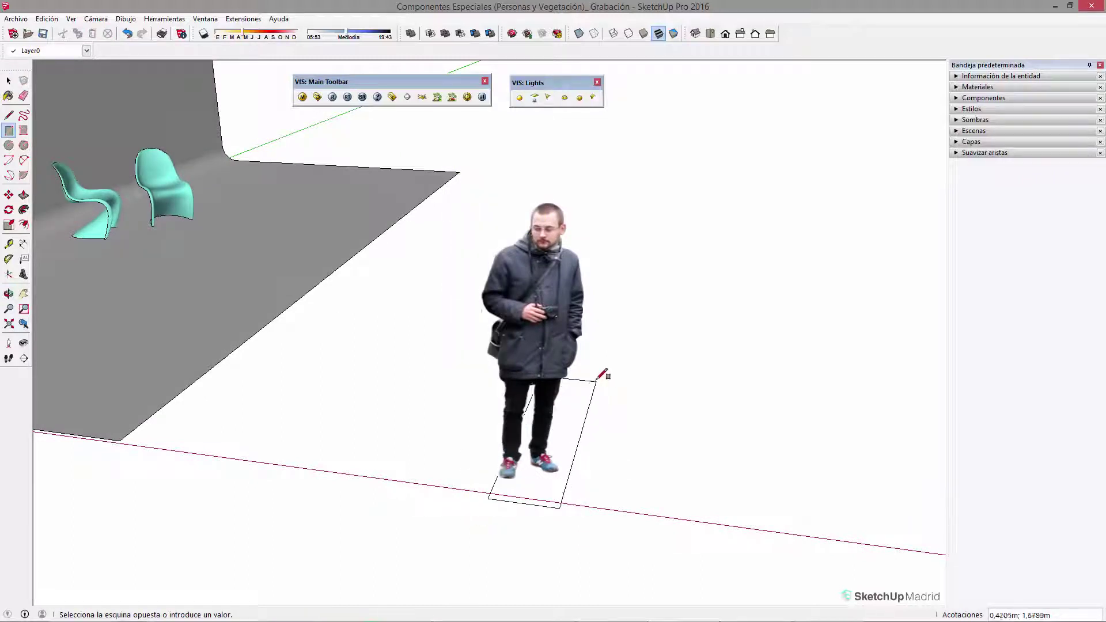
pyautogui.click(599, 357)
pyautogui.moveTo(623, 494)
pyautogui.mouseDown(button='middle')
pyautogui.moveTo(629, 446)
pyautogui.moveTo(815, 440)
pyautogui.moveTo(555, 468)
pyautogui.moveTo(840, 462)
pyautogui.moveTo(544, 438)
pyautogui.moveTo(958, 417)
pyautogui.moveTo(878, 432)
pyautogui.moveTo(407, 452)
pyautogui.moveTo(586, 466)
pyautogui.moveTo(338, 467)
pyautogui.moveTo(466, 414)
pyautogui.mouseUp(button='middle')
pyautogui.moveTo(454, 361)
pyautogui.mouseDown(button='middle')
pyautogui.moveTo(630, 396)
pyautogui.moveTo(642, 363)
pyautogui.mouseUp(button='middle')
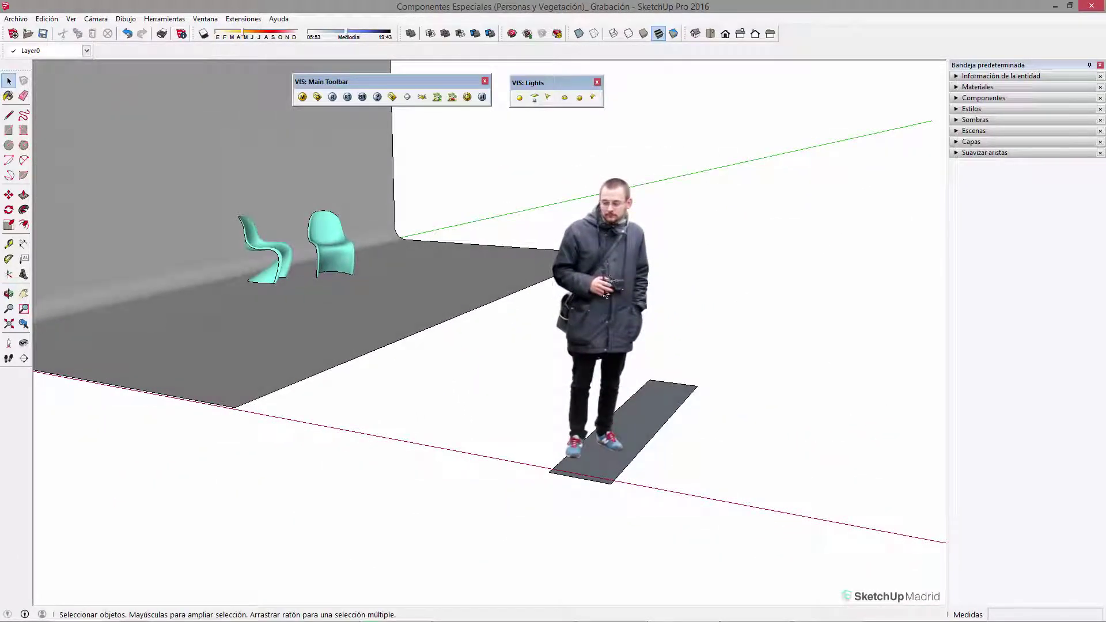
pyautogui.moveTo(606, 295)
pyautogui.mouseDown(button='middle')
pyautogui.moveTo(621, 333)
pyautogui.moveTo(630, 292)
pyautogui.mouseUp(button='middle')
# Inside the person component, place new axes with the origin at its feet.
pyautogui.doubleClick(627, 258)
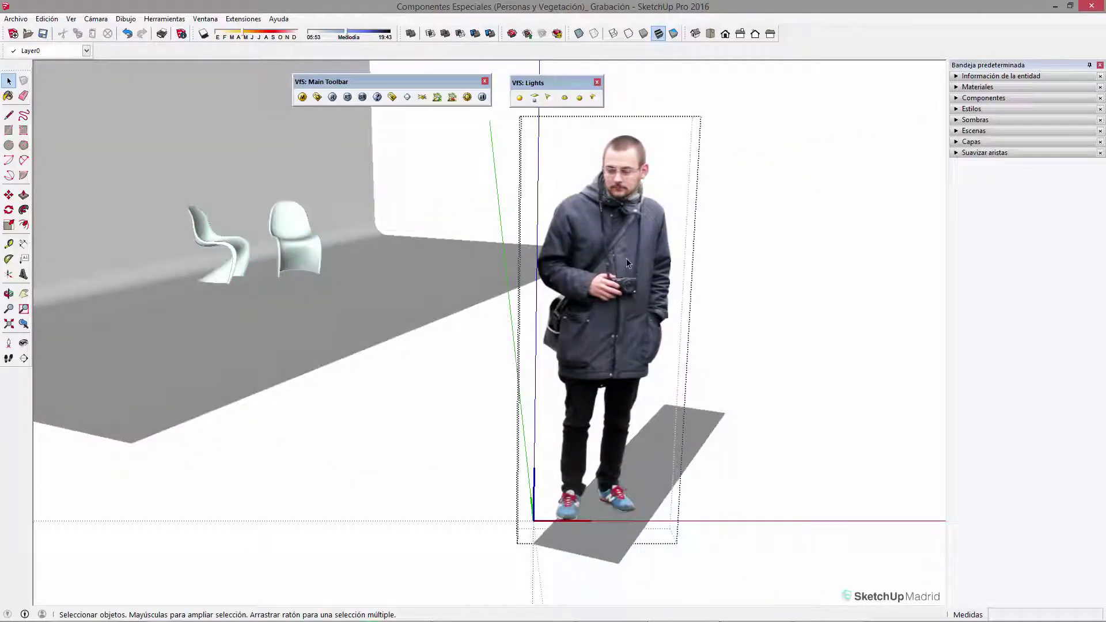
pyautogui.scroll(2, 616, 503)
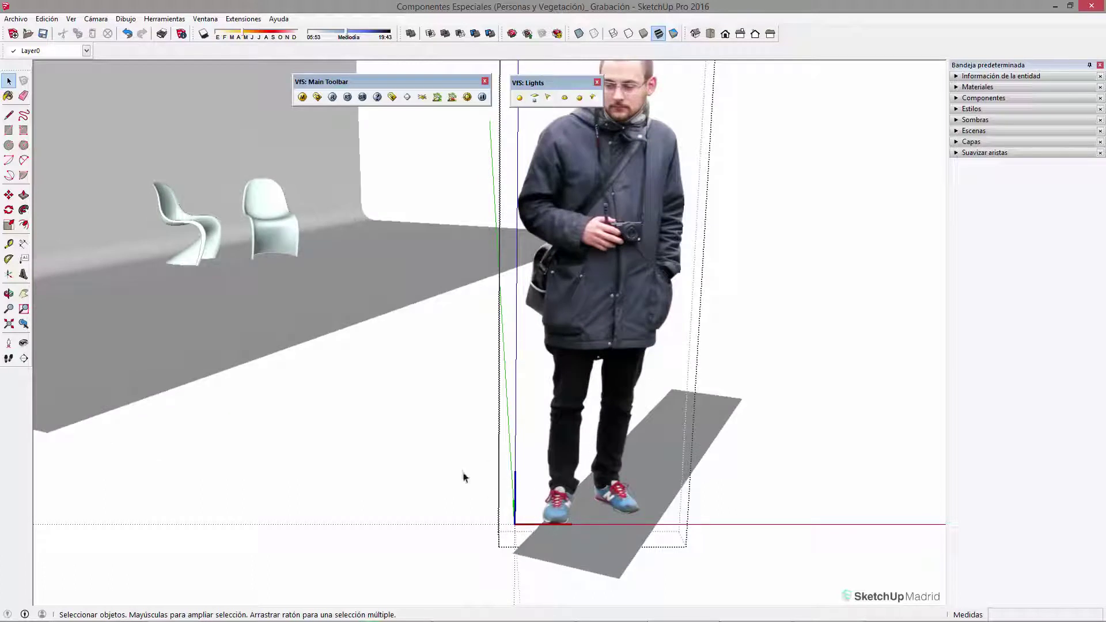
pyautogui.click(9, 275)
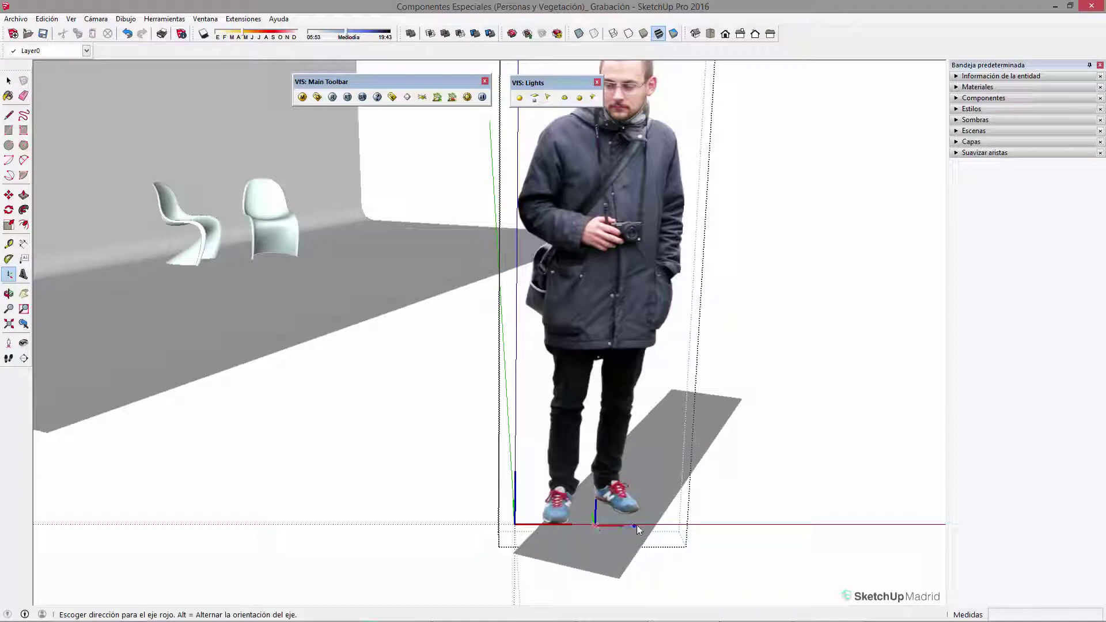
pyautogui.moveTo(622, 449)
pyautogui.mouseDown(button='middle')
pyautogui.moveTo(602, 437)
pyautogui.moveTo(629, 510)
pyautogui.mouseUp(button='middle')
pyautogui.click(629, 511)
pyautogui.click(663, 508)
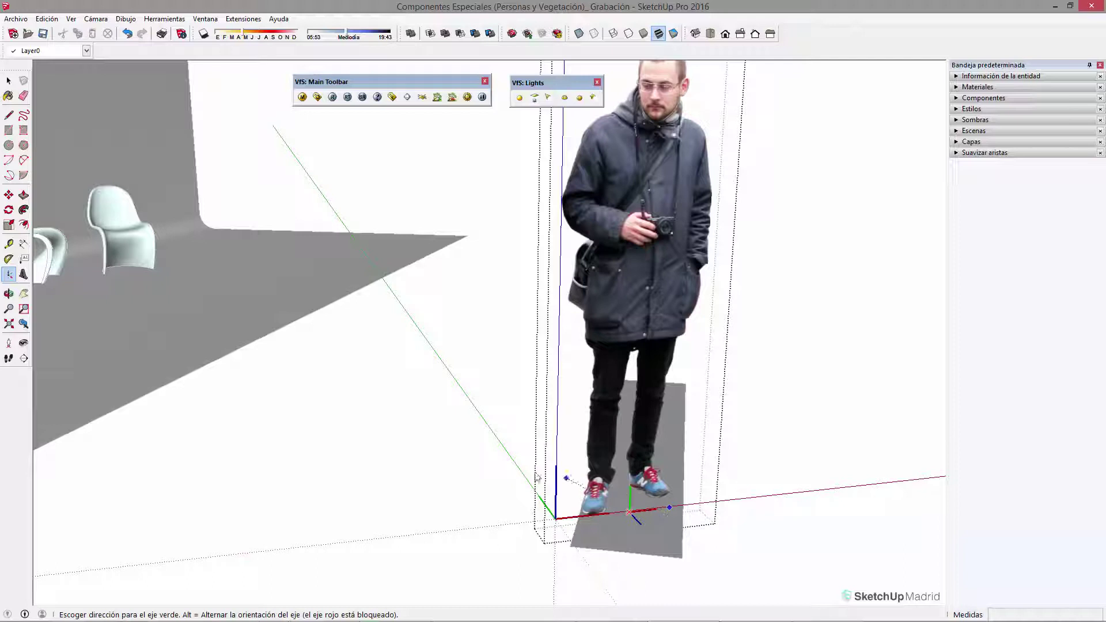
pyautogui.scroll(3, 655, 489)
pyautogui.click(771, 452)
# Close the component and accept updating its axes.
pyautogui.moveTo(825, 464)
pyautogui.mouseDown(button='middle')
pyautogui.moveTo(588, 420)
pyautogui.moveTo(540, 435)
pyautogui.mouseUp(button='middle')
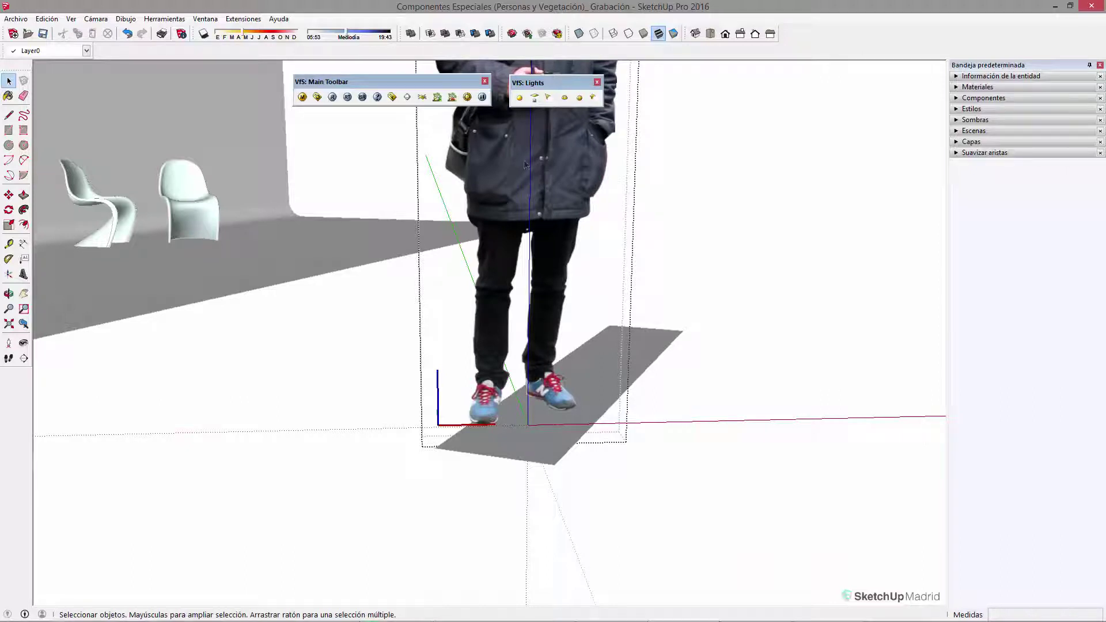
pyautogui.moveTo(524, 165); pyautogui.dragTo(527, 242, button='middle')
pyautogui.click(789, 441)
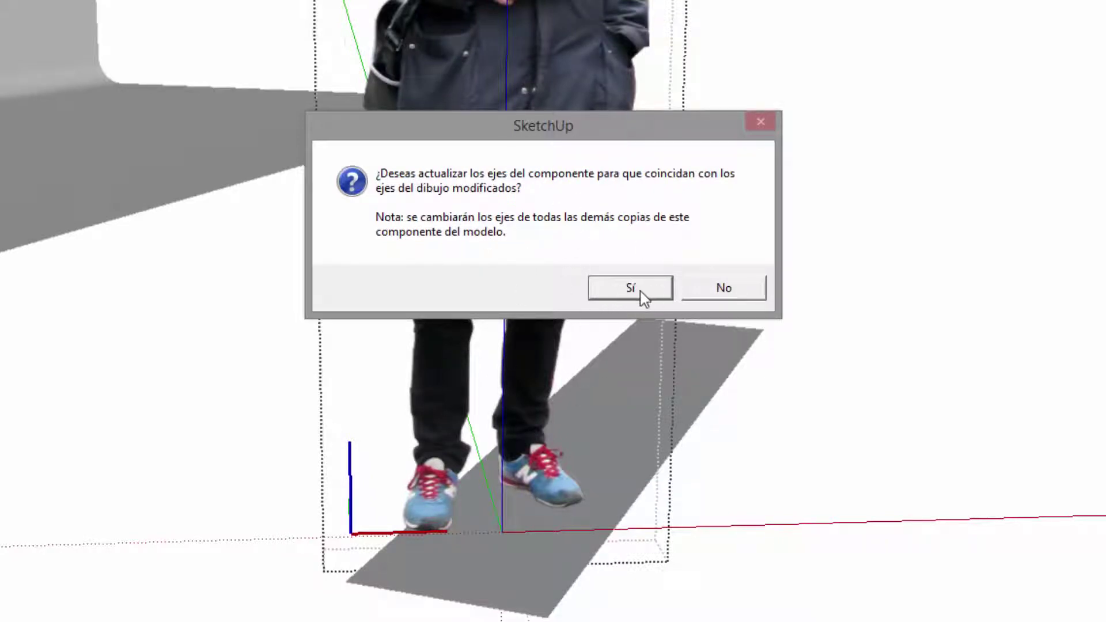
pyautogui.click(640, 292)
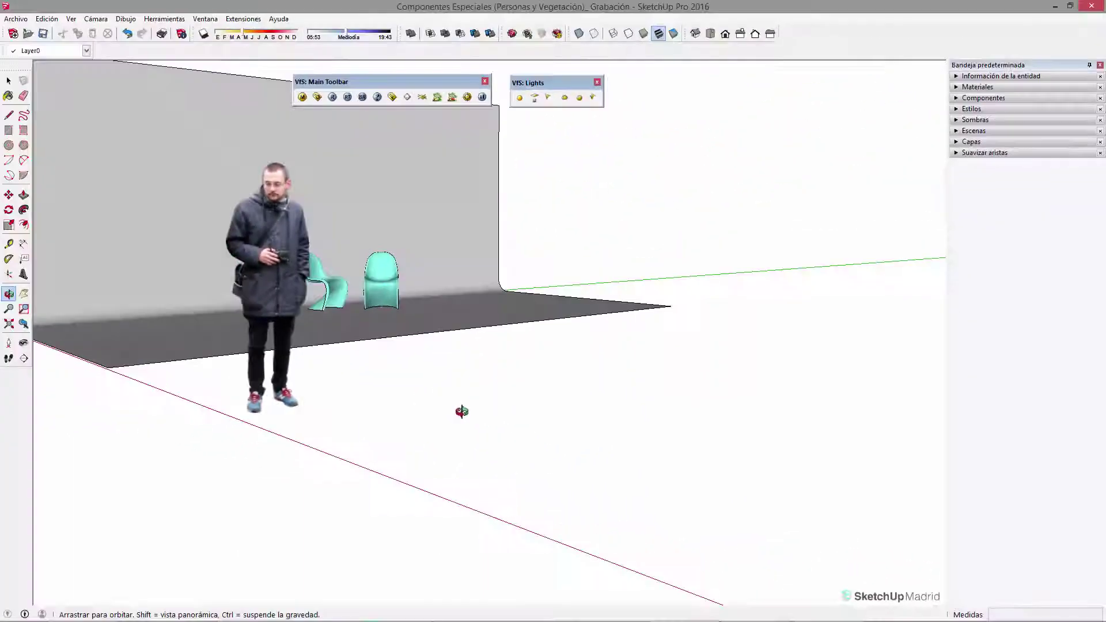
# Orbit and zoom so the person cutout and the two cyan chairs are in view.
pyautogui.press('space')
pyautogui.scroll(3, 372, 317)
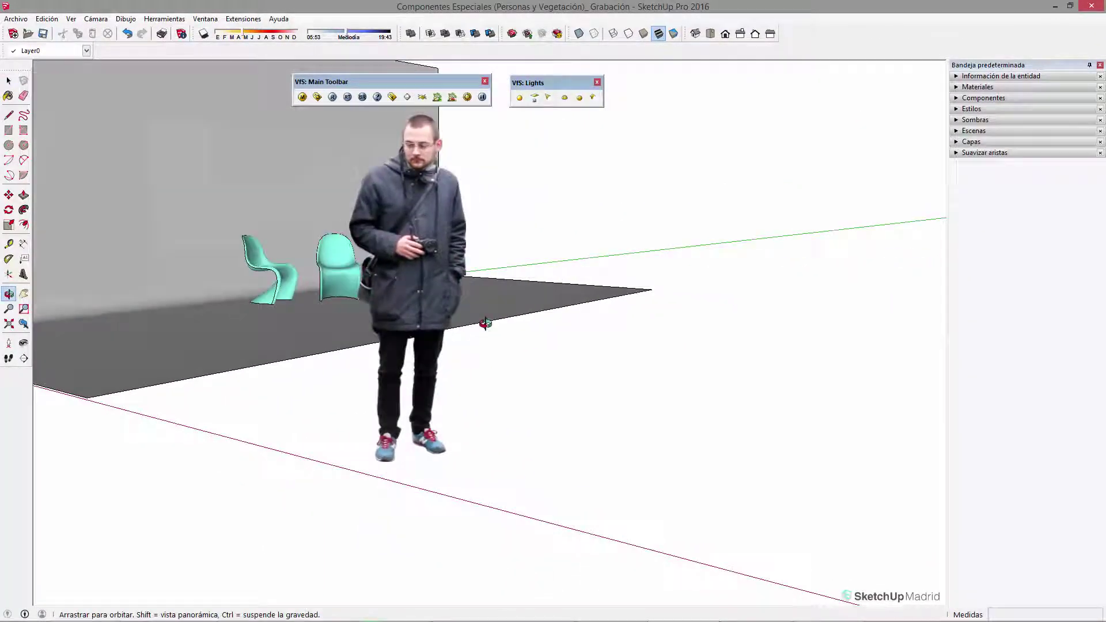
pyautogui.moveTo(371, 317); pyautogui.dragTo(444, 180, button='middle')
pyautogui.press('o')
pyautogui.moveTo(439, 445)
pyautogui.mouseDown()
pyautogui.moveTo(671, 462)
pyautogui.moveTo(886, 453)
pyautogui.moveTo(308, 464)
pyautogui.mouseUp()
pyautogui.press('space')
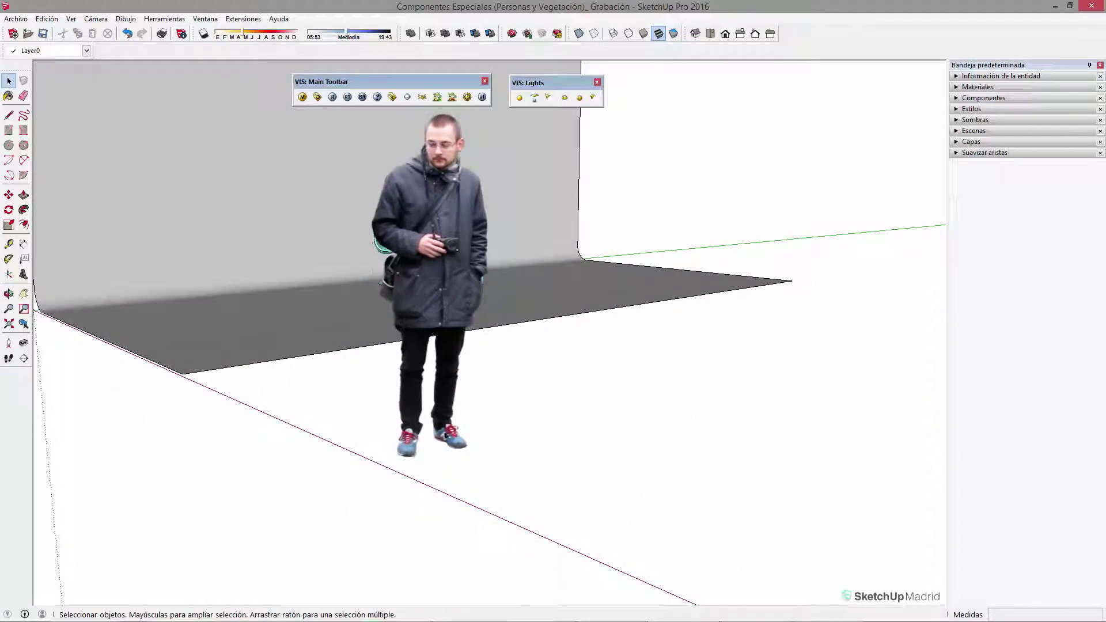
pyautogui.moveTo(459, 474); pyautogui.dragTo(390, 514, button='middle')
pyautogui.press('m')
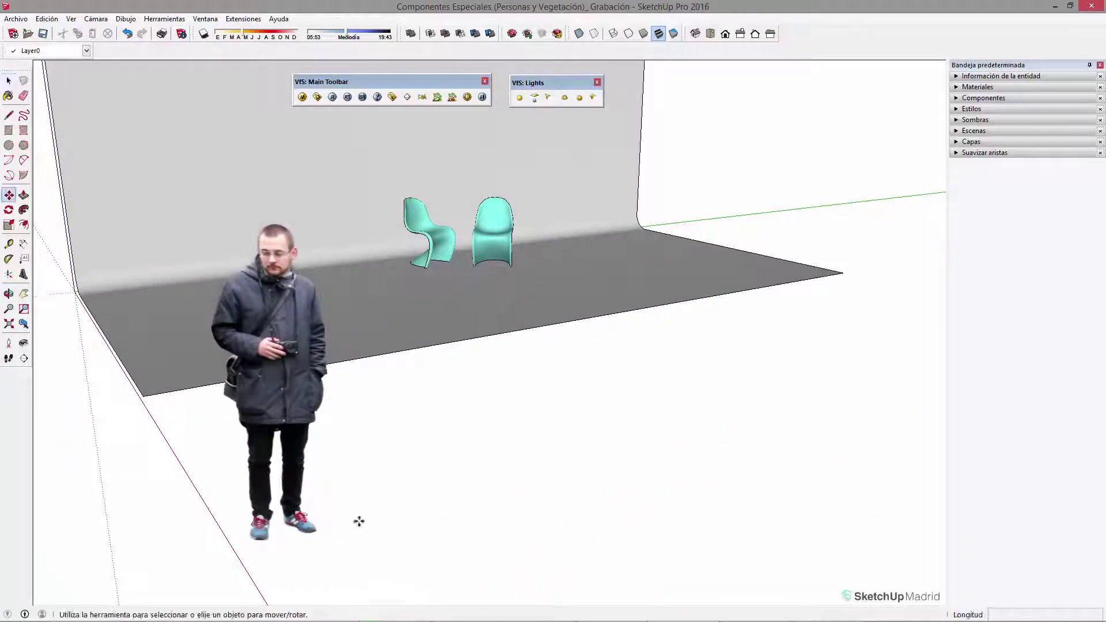
# Move the person cutout to stand beside the two cyan chairs.
pyautogui.press('space')
pyautogui.click(338, 533)
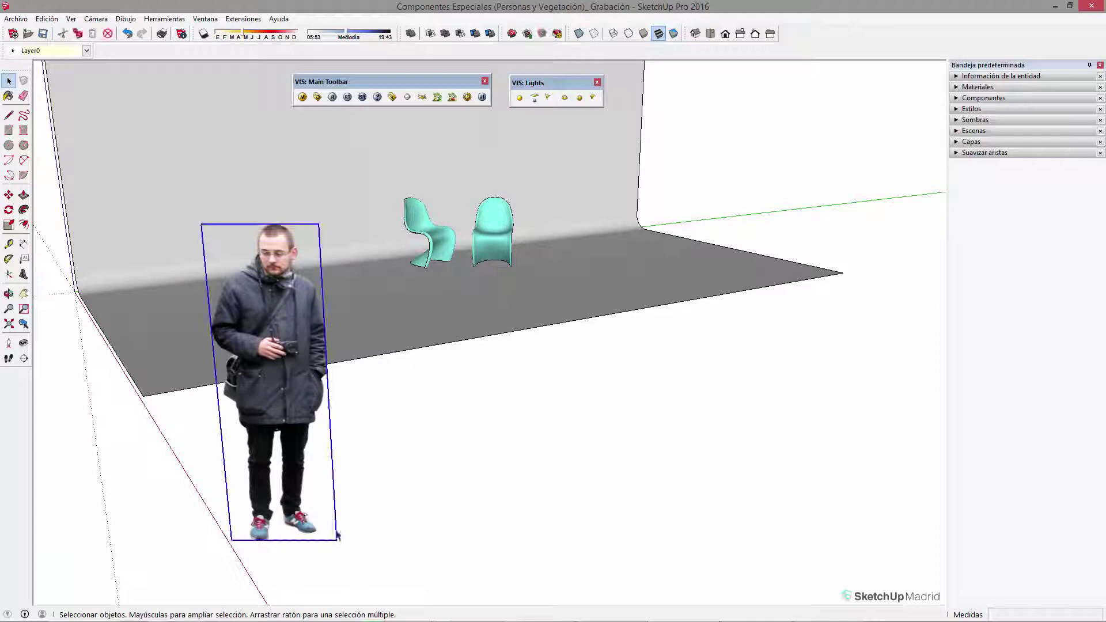
pyautogui.press('m')
pyautogui.click(367, 552)
pyautogui.click(526, 378)
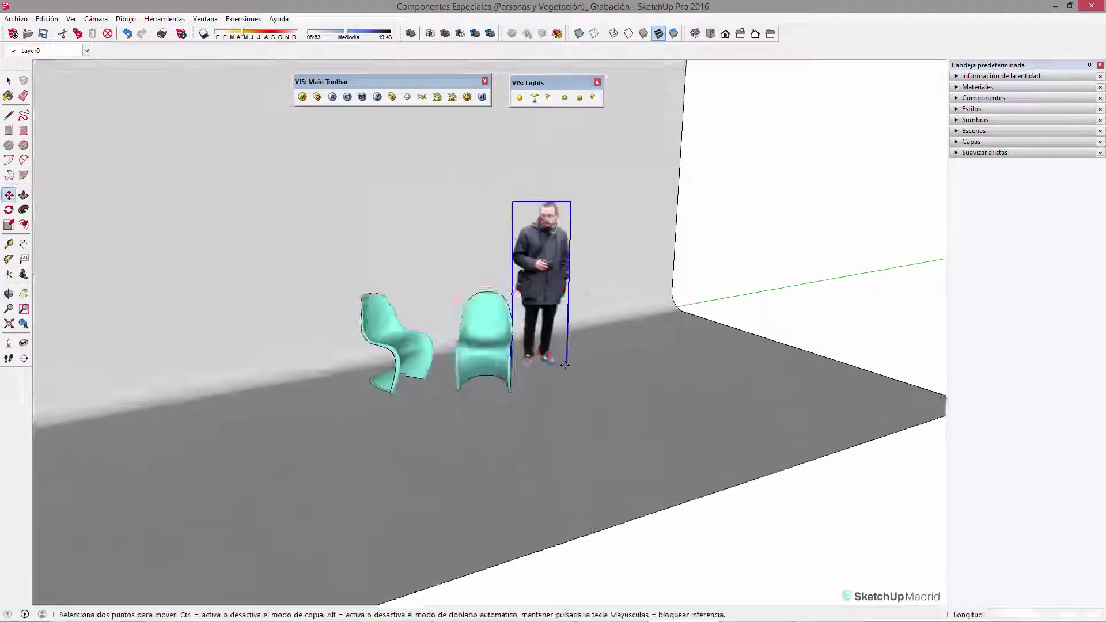
# Zoom in and orbit low to check the person's feet rest on the floor.
pyautogui.scroll(5, 516, 299)
pyautogui.scroll(4, 512, 329)
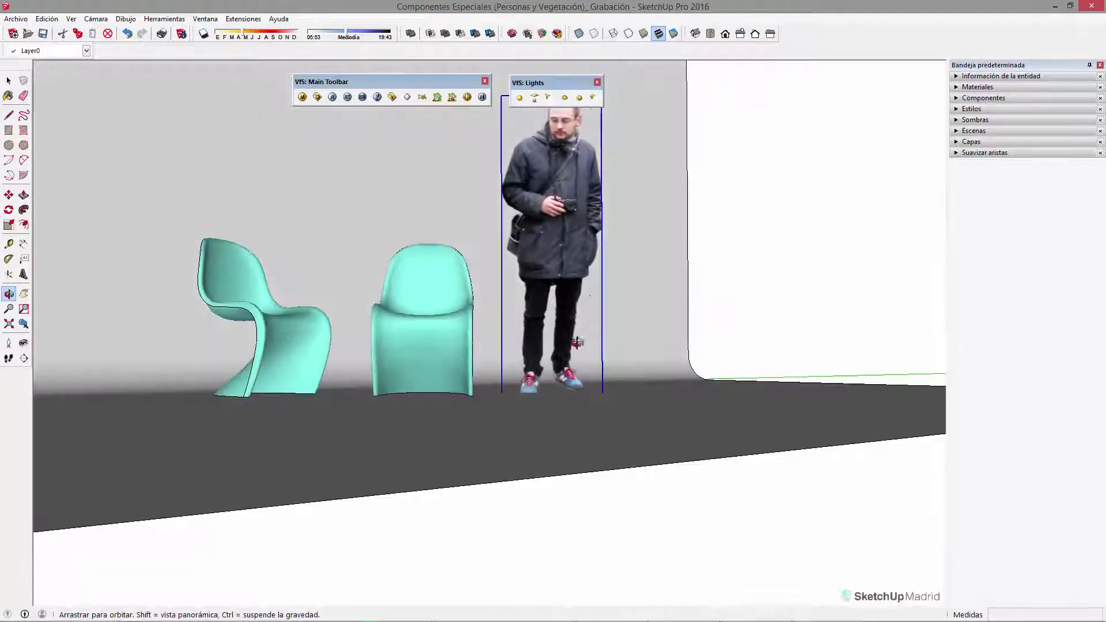
pyautogui.moveTo(593, 403)
pyautogui.mouseDown(button='middle')
pyautogui.moveTo(581, 313)
pyautogui.moveTo(509, 326)
pyautogui.mouseUp(button='middle')
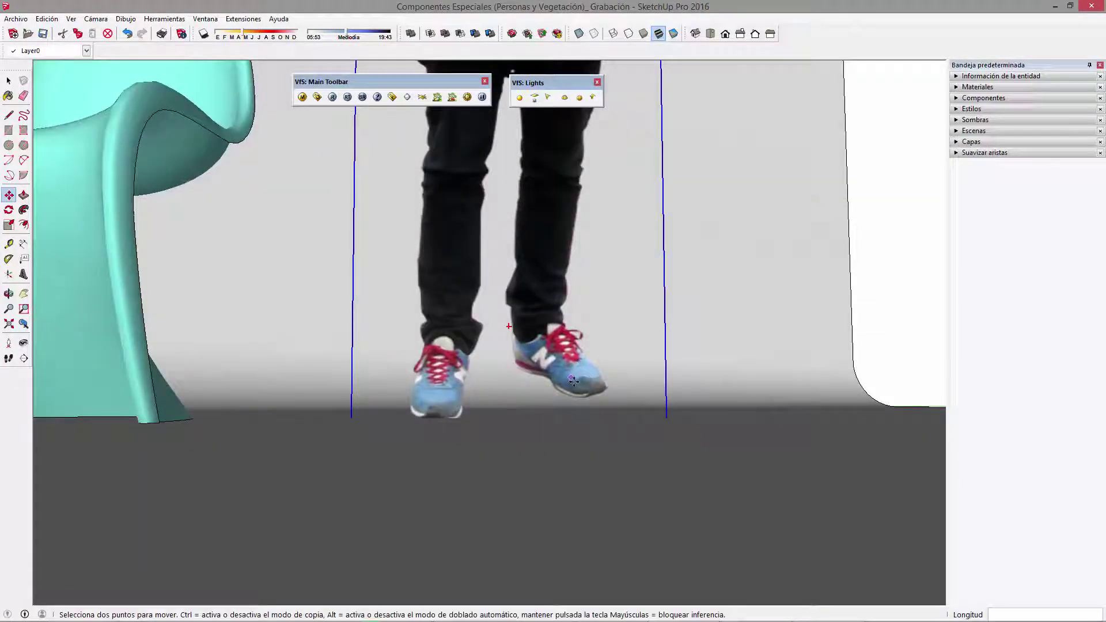
pyautogui.moveTo(578, 381)
pyautogui.mouseDown(button='middle')
pyautogui.moveTo(561, 351)
pyautogui.moveTo(508, 332)
pyautogui.mouseUp(button='middle')
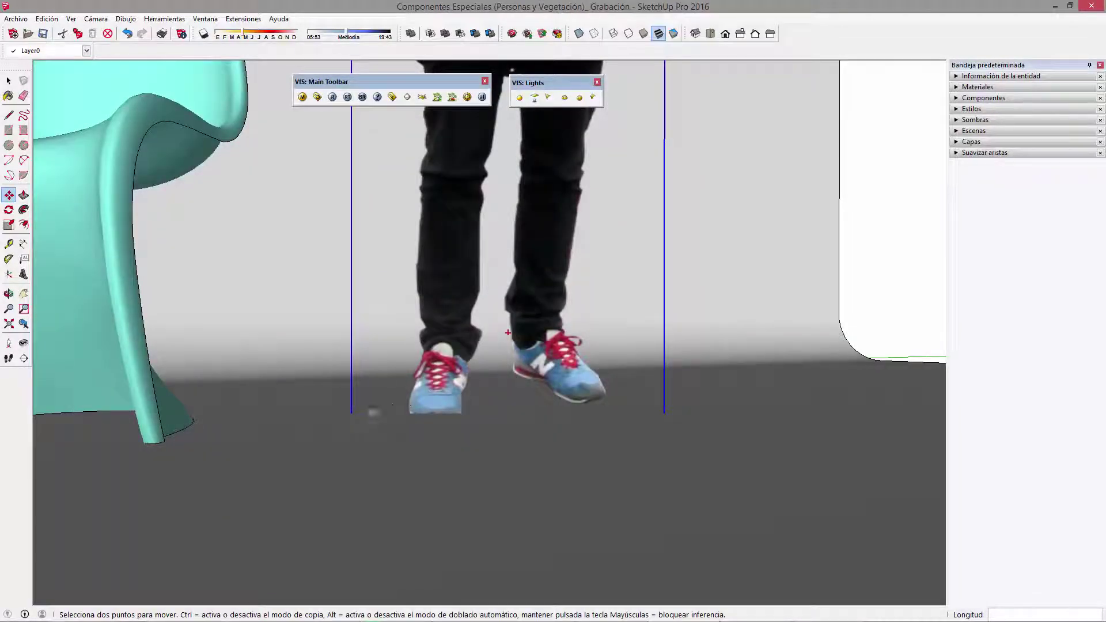
pyautogui.moveTo(454, 413); pyautogui.dragTo(408, 400, button='middle')
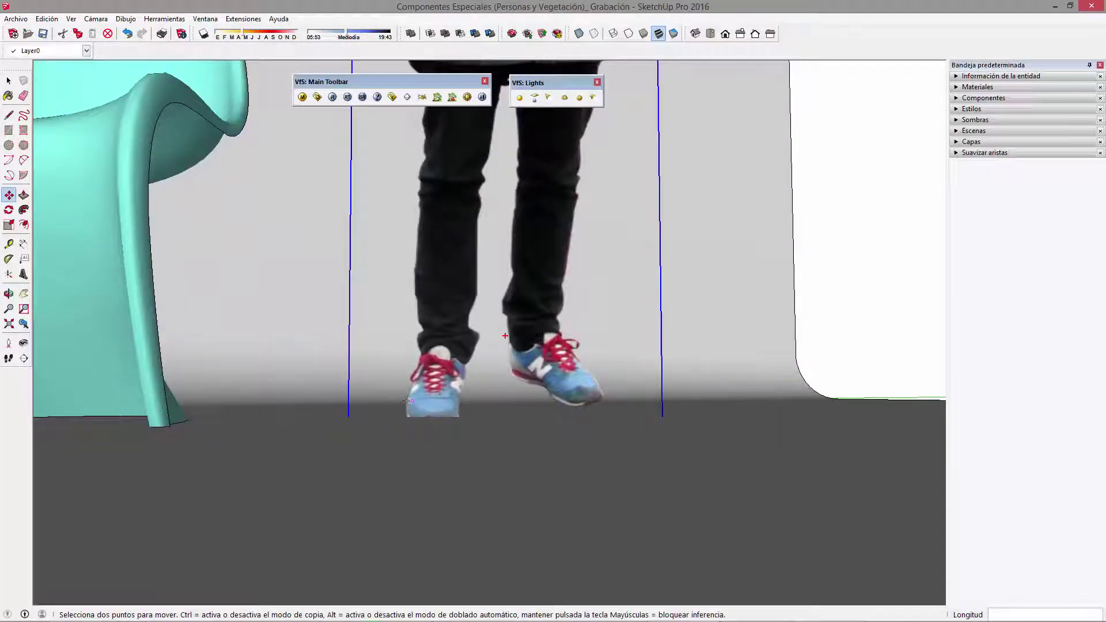
pyautogui.press('space')
# Zoom out and orbit up to view the whole studio with chairs and person.
pyautogui.scroll(-5, 505, 335)
pyautogui.moveTo(505, 336); pyautogui.dragTo(593, 460, button='middle')
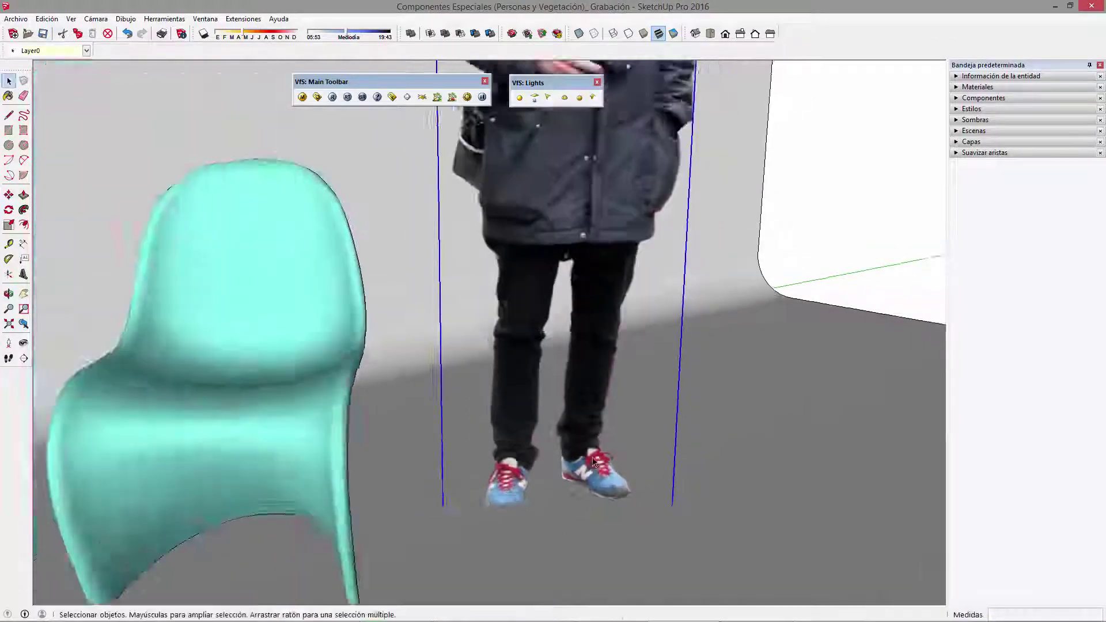
pyautogui.moveTo(514, 487)
pyautogui.mouseDown(button='middle')
pyautogui.moveTo(247, 421)
pyautogui.moveTo(563, 447)
pyautogui.mouseUp(button='middle')
pyautogui.scroll(-3, 563, 450)
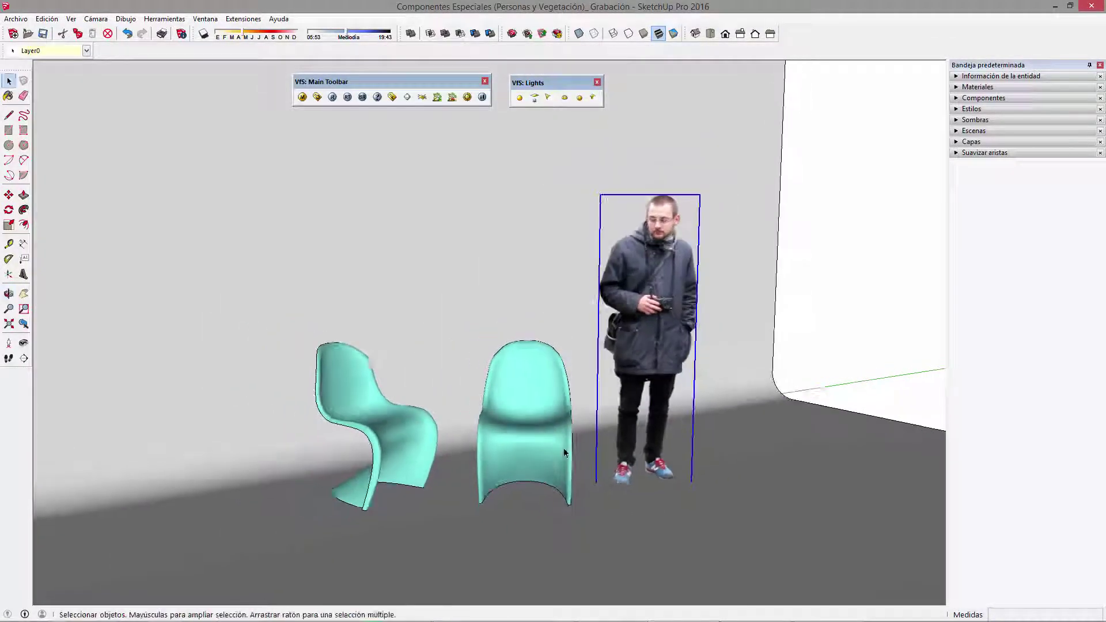
pyautogui.scroll(-3, 564, 448)
pyautogui.moveTo(622, 506)
pyautogui.mouseDown(button='middle')
pyautogui.moveTo(595, 383)
pyautogui.moveTo(548, 316)
pyautogui.moveTo(551, 371)
pyautogui.mouseUp(button='middle')
# Extrude a ground rectangle into a tall block and delete all but its front face.
pyautogui.press('r')
pyautogui.click(463, 460)
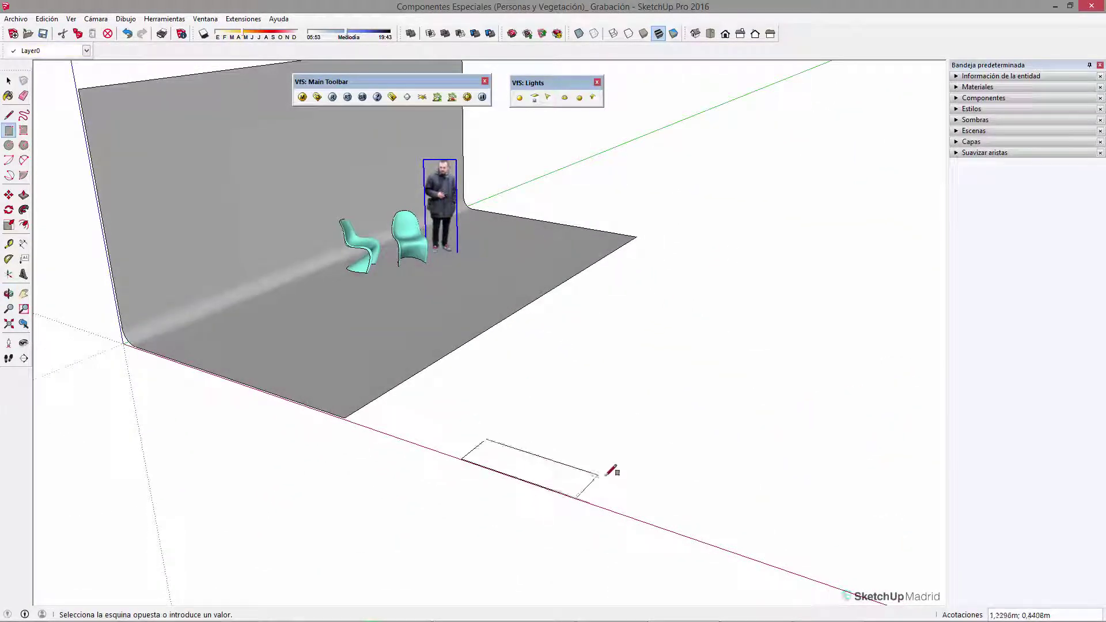
pyautogui.click(637, 488)
pyautogui.press('p')
pyautogui.click(617, 301)
pyautogui.press('space')
pyautogui.tripleClick(508, 372)
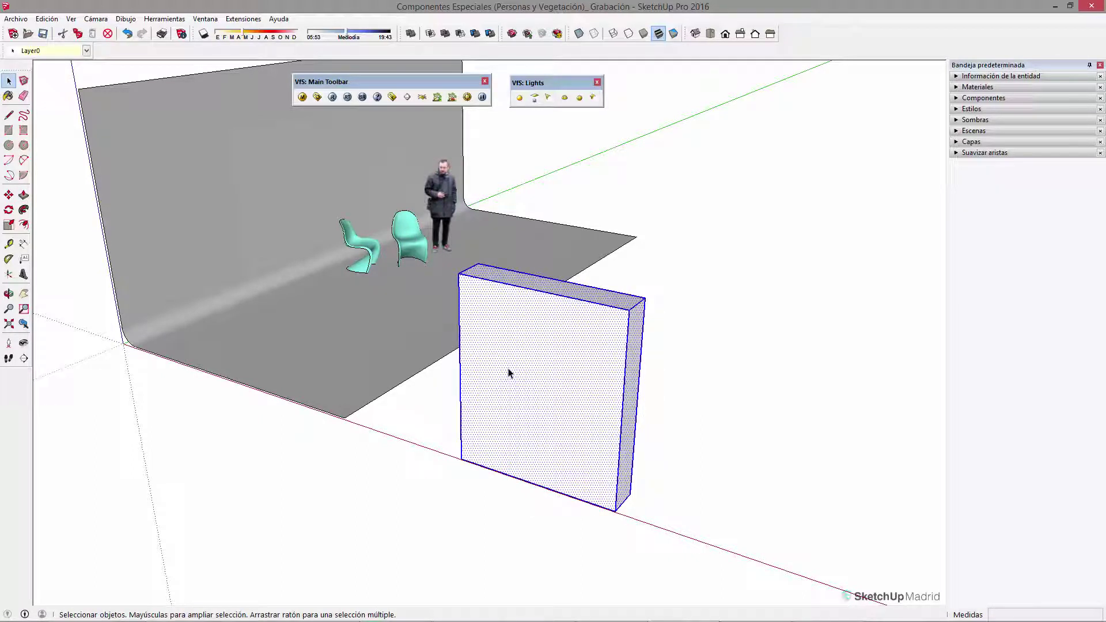
pyautogui.keyDown('shift'); pyautogui.click(517, 339); pyautogui.keyUp('shift')
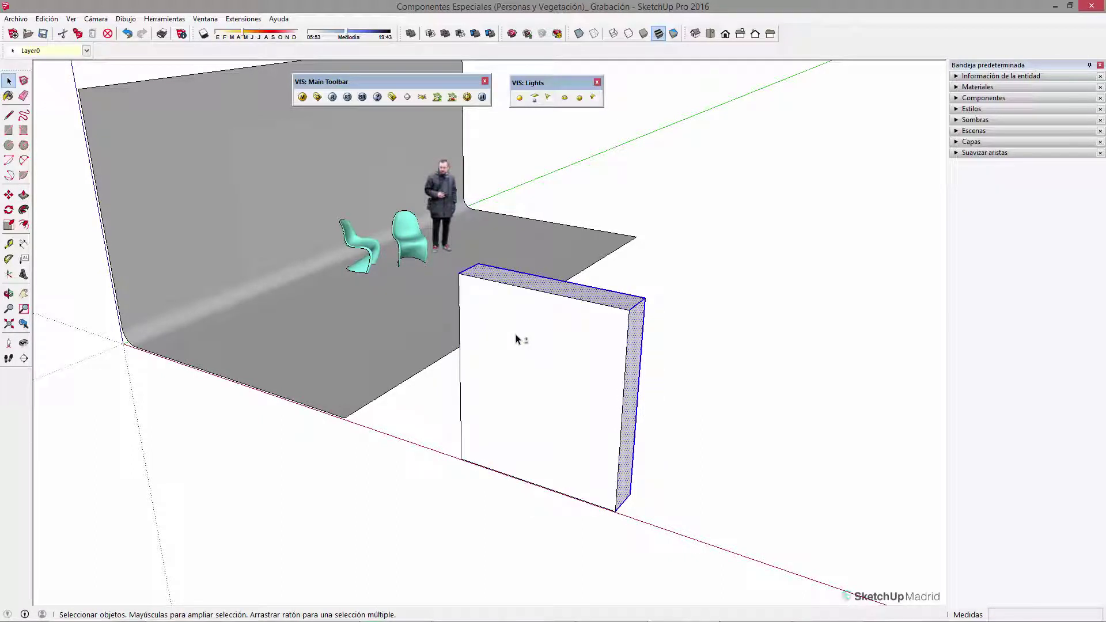
pyautogui.press('Delete')
# Choose the Arbol 01 image for import as a texture.
pyautogui.click(16, 19)
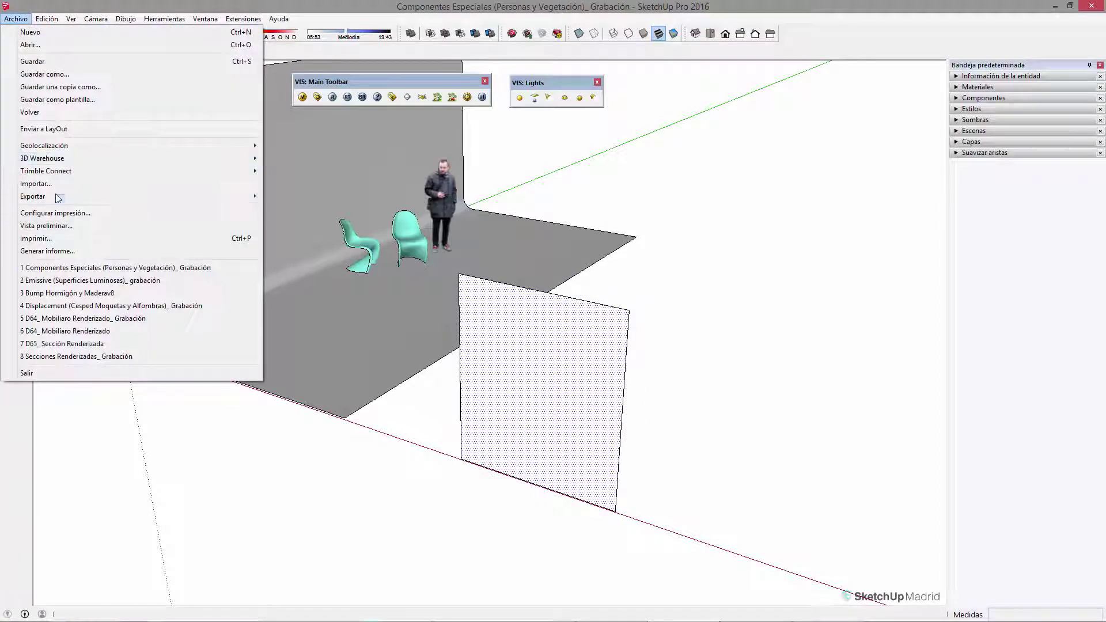
pyautogui.click(87, 184)
pyautogui.click(647, 195)
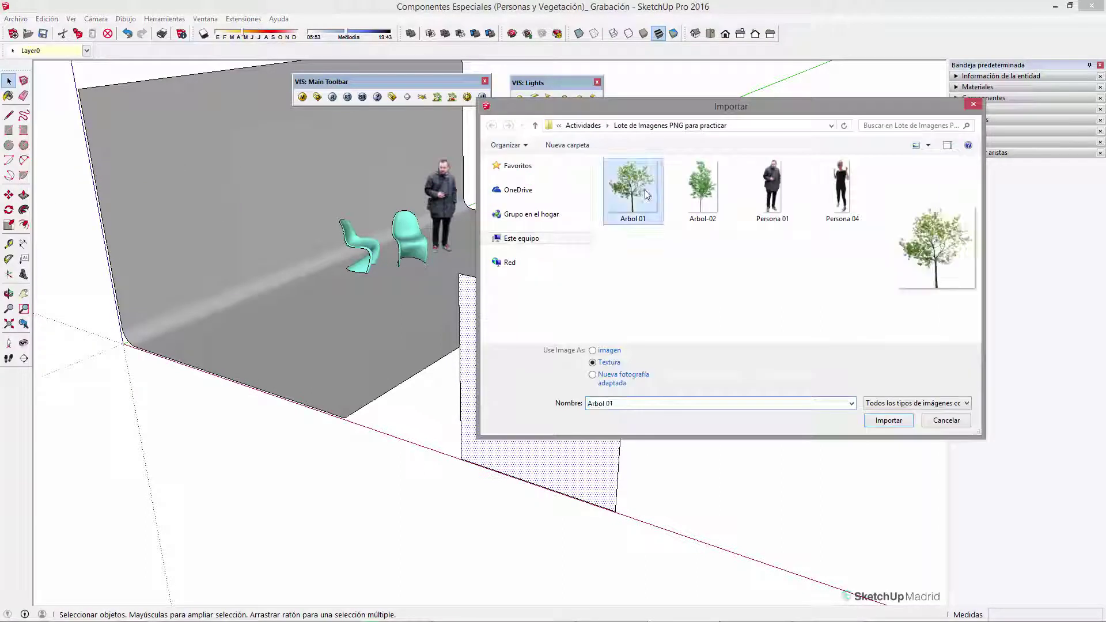
# Stretch the Arbol 01 texture from the face's lower-left corner to its opposite corner.
pyautogui.click(888, 425)
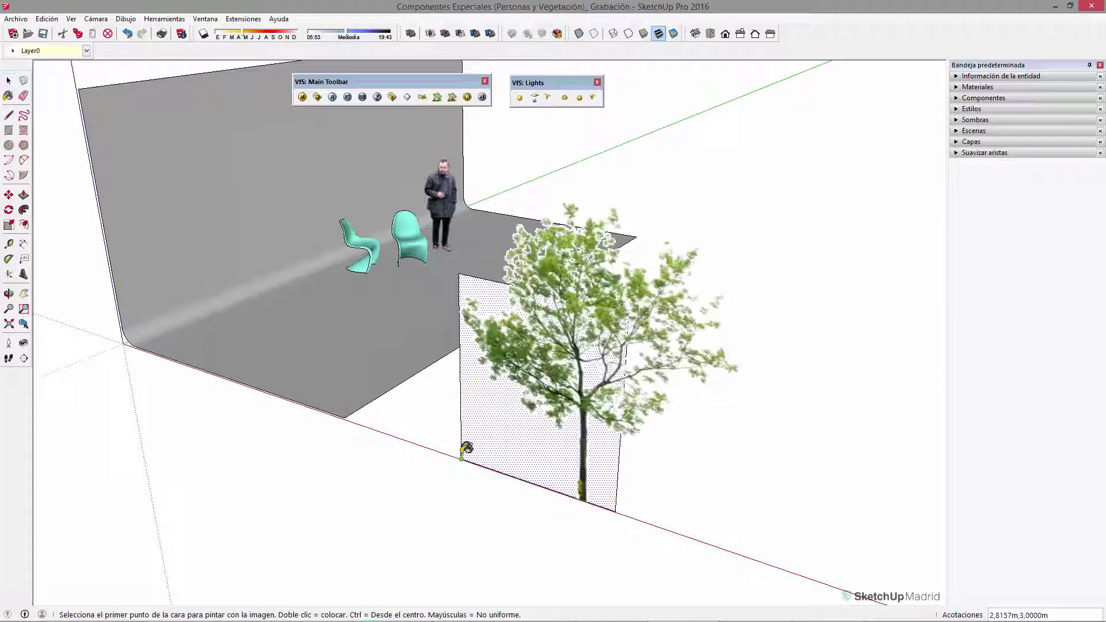
pyautogui.click(462, 458)
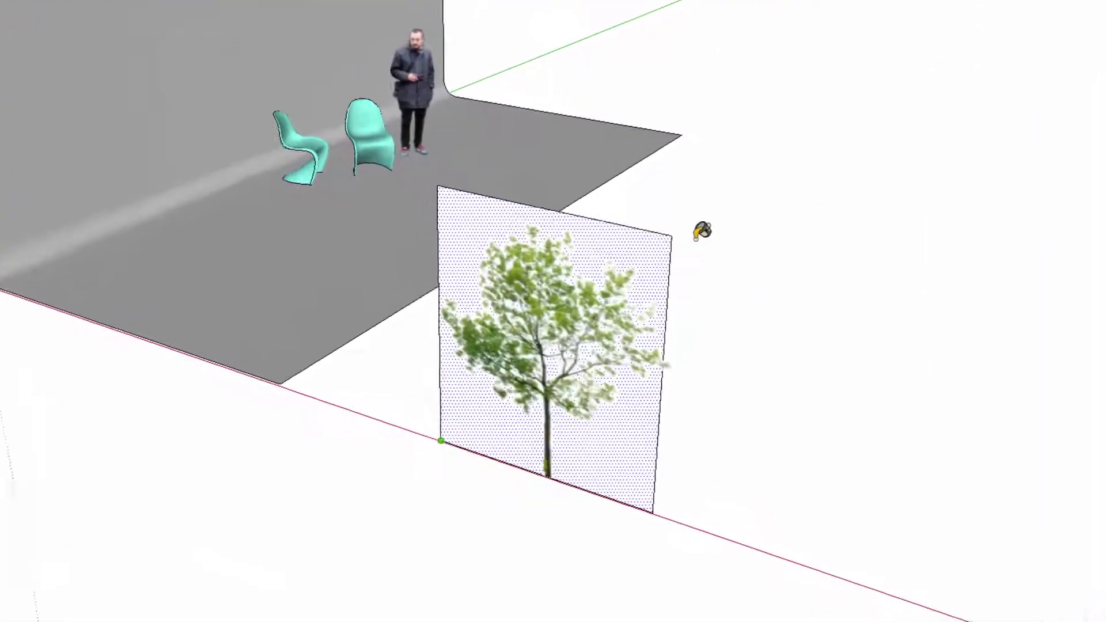
pyautogui.click(959, 199)
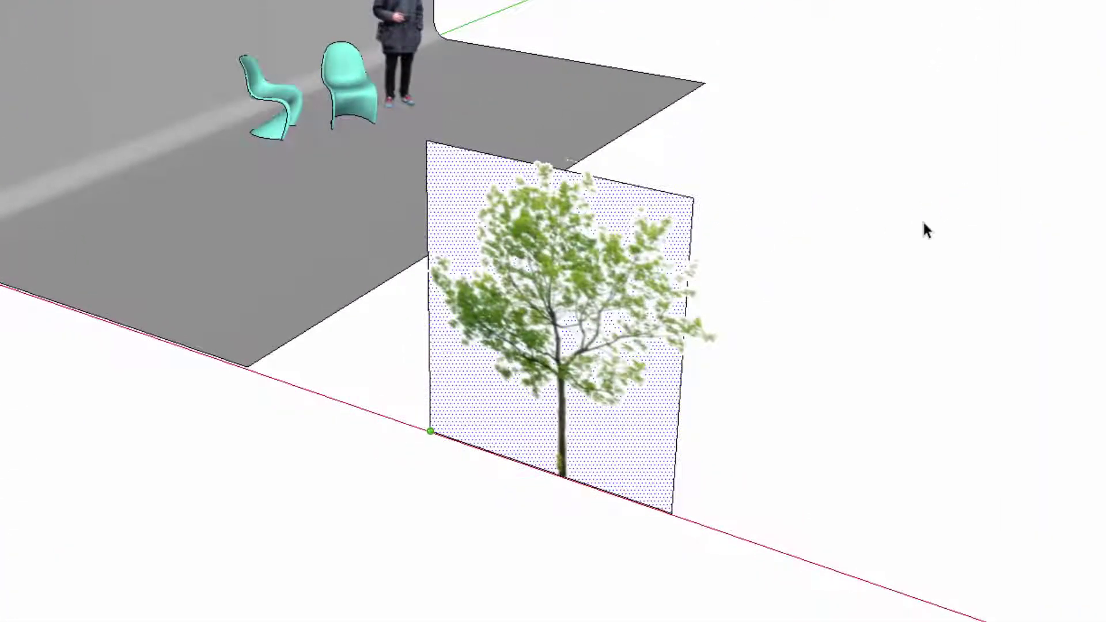
pyautogui.moveTo(926, 230); pyautogui.dragTo(845, 257, button='middle')
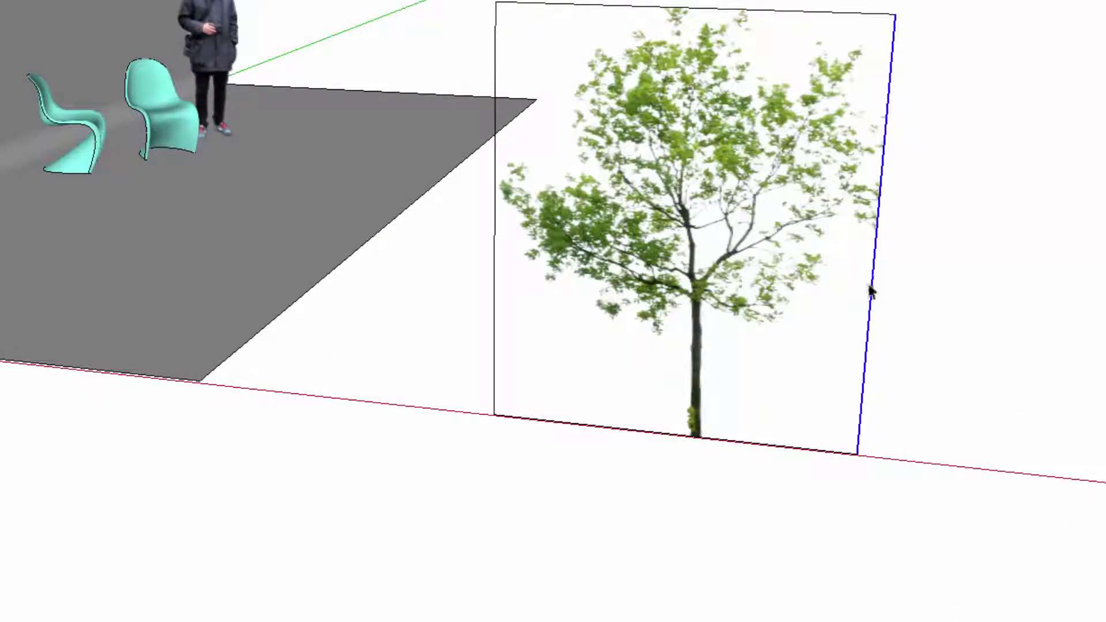
# Select the tree face and its left edge to check the mapped image.
pyautogui.press('m')
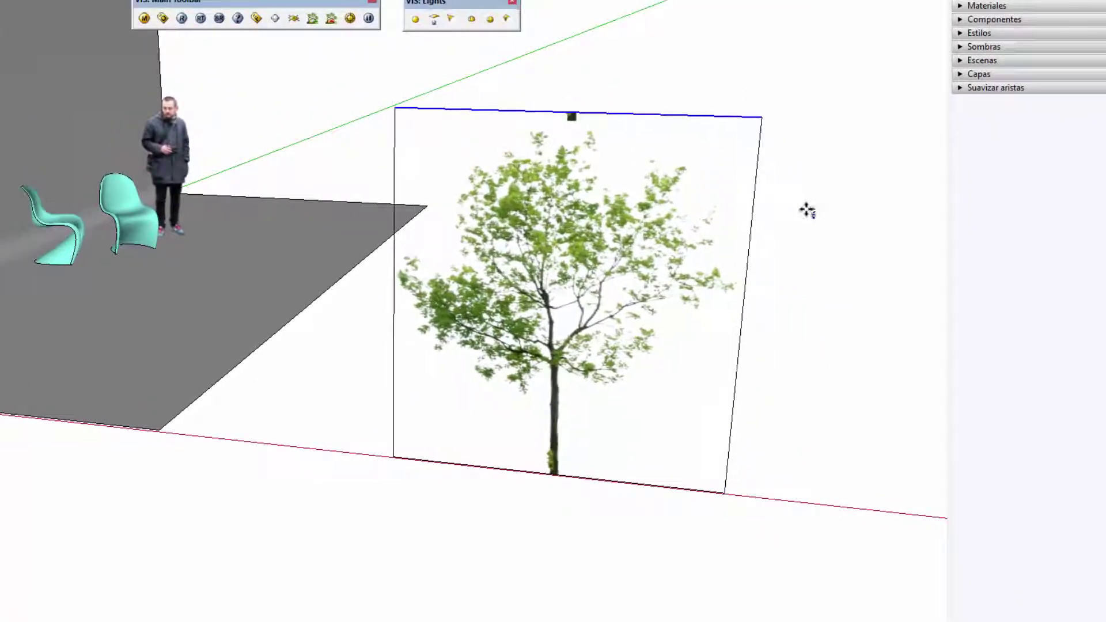
pyautogui.press('space')
pyautogui.click(681, 353)
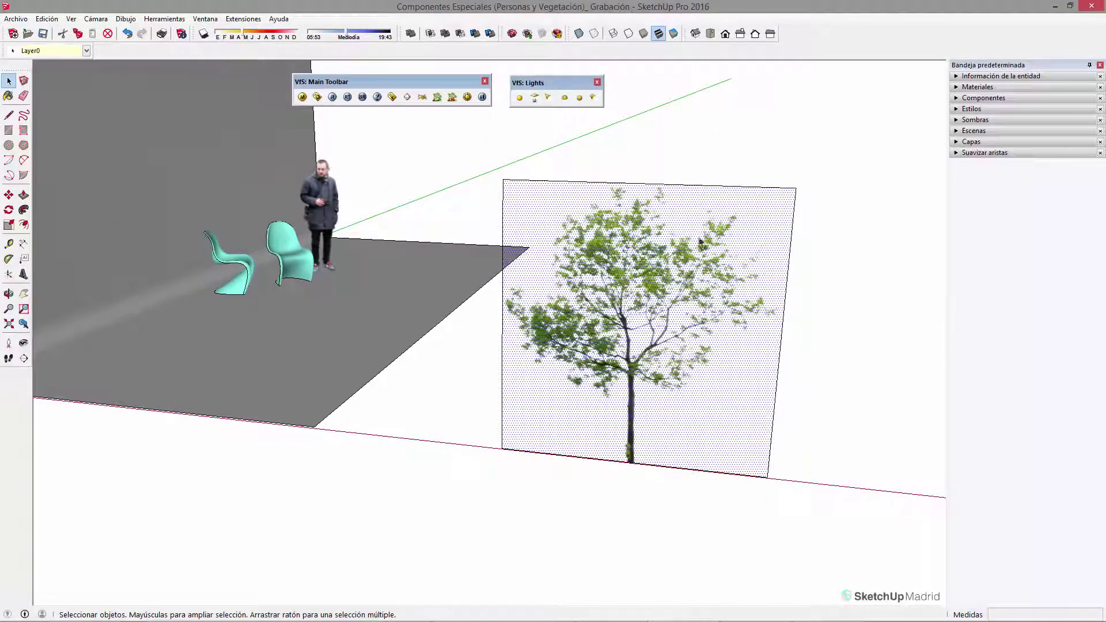
pyautogui.scroll(2, 435, 254)
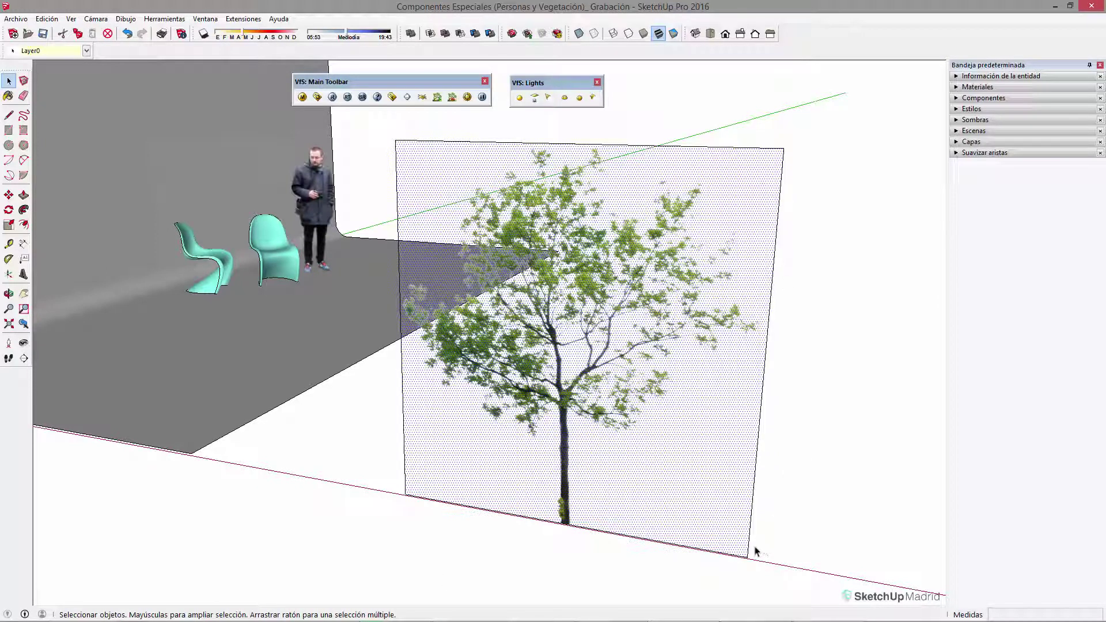
pyautogui.click(403, 363)
pyautogui.scroll(-1, 417, 340)
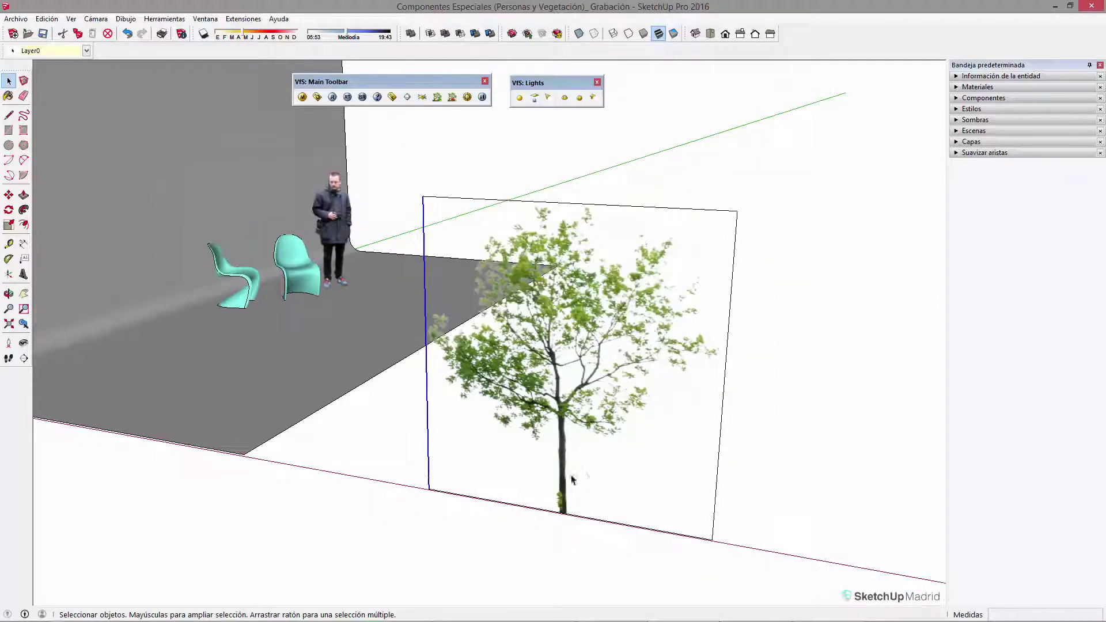
# Orbit and zoom to view the tree panel alongside the chairs and person.
pyautogui.moveTo(568, 477); pyautogui.dragTo(387, 332, button='middle')
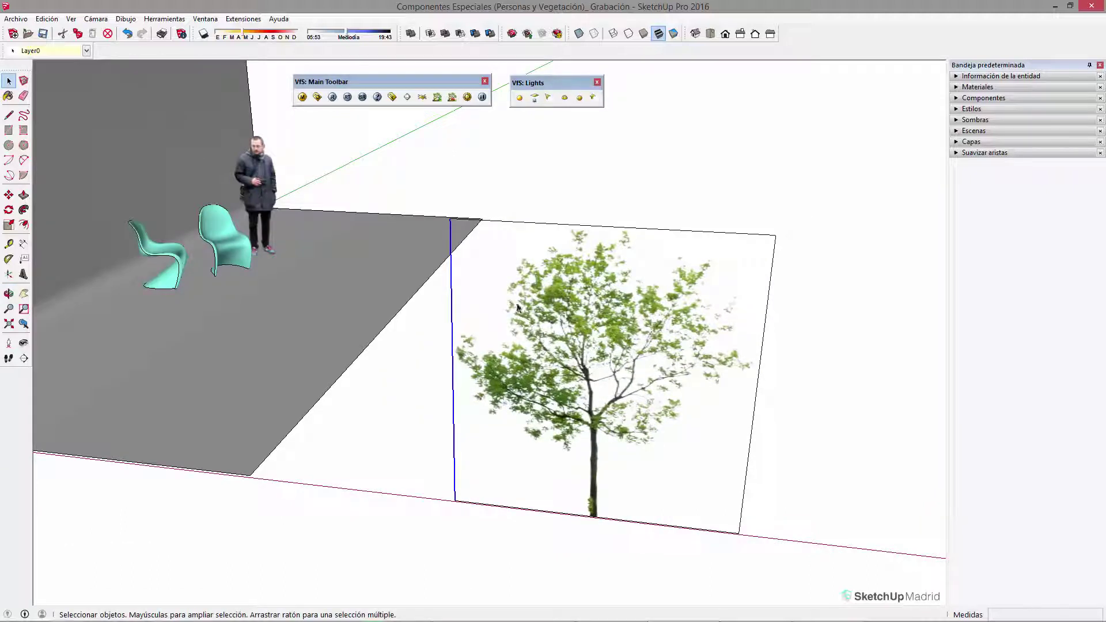
pyautogui.scroll(-3, 432, 289)
pyautogui.scroll(3, 540, 237)
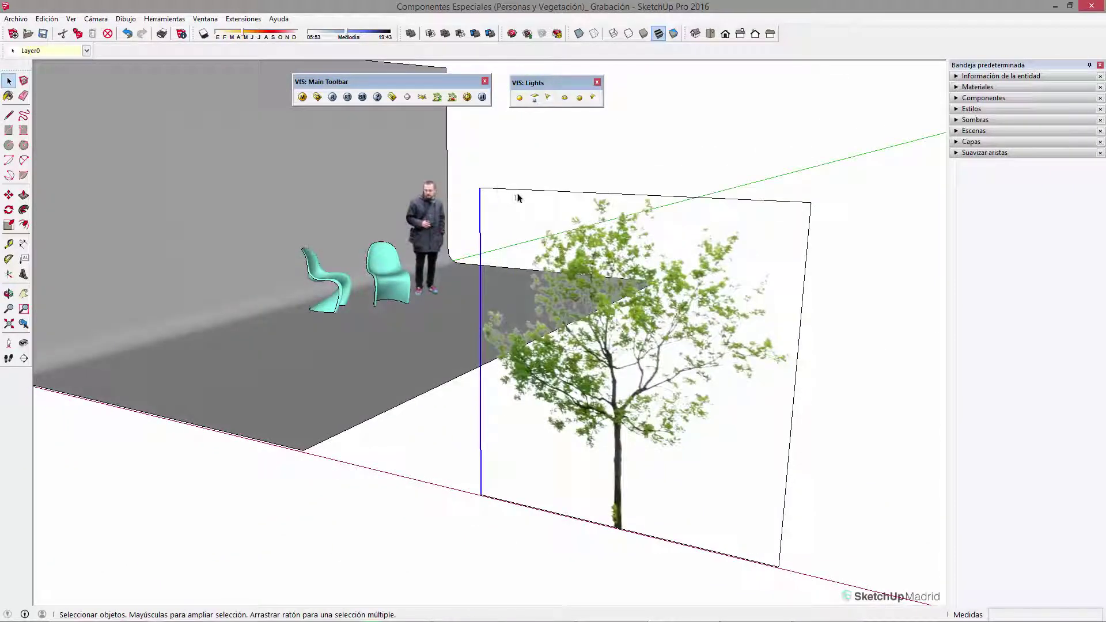
pyautogui.scroll(5, 630, 388)
pyautogui.moveTo(686, 416); pyautogui.dragTo(563, 388, button='middle')
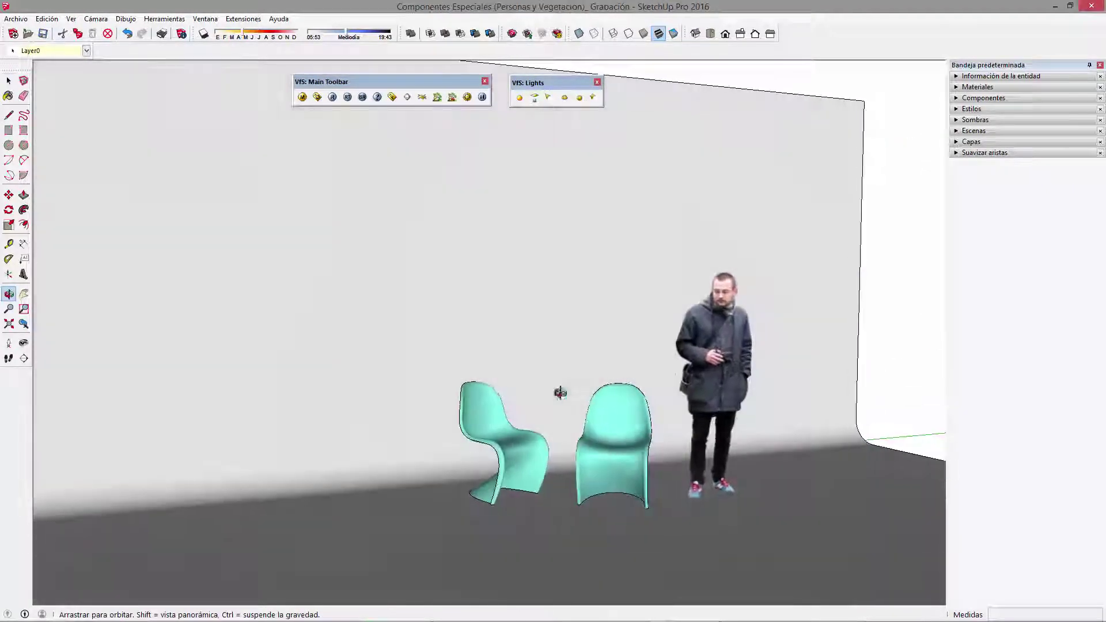
pyautogui.moveTo(355, 274); pyautogui.dragTo(618, 336, button='middle')
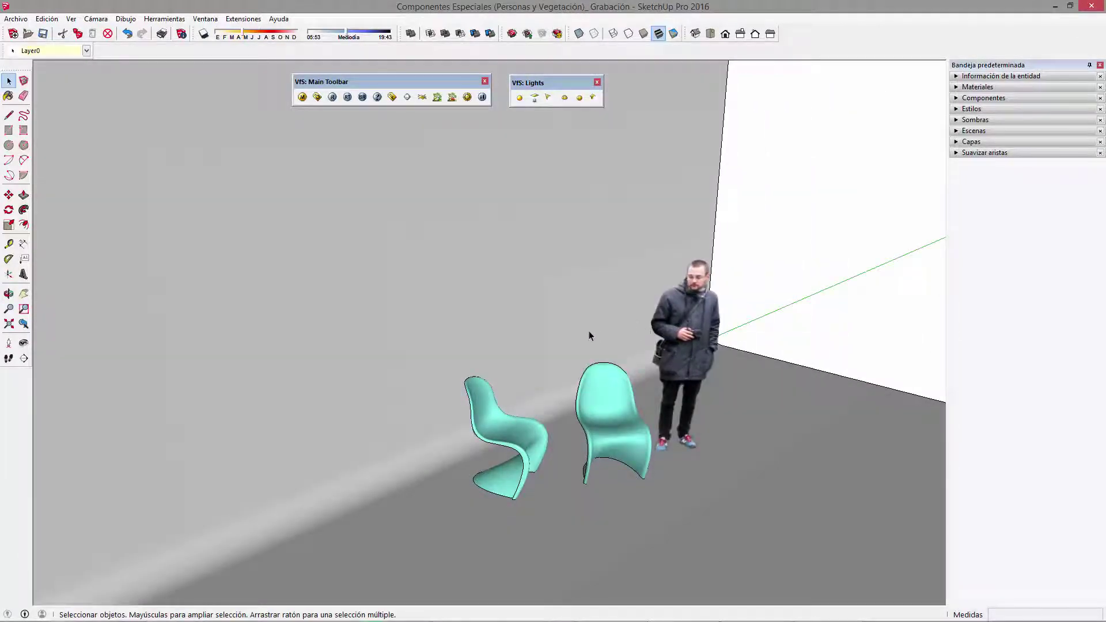
pyautogui.scroll(-5, 552, 257)
# Make the tree face a component with Mirar siempre a cámara and sun-oriented shadows, starting its axis placement.
pyautogui.click(576, 300)
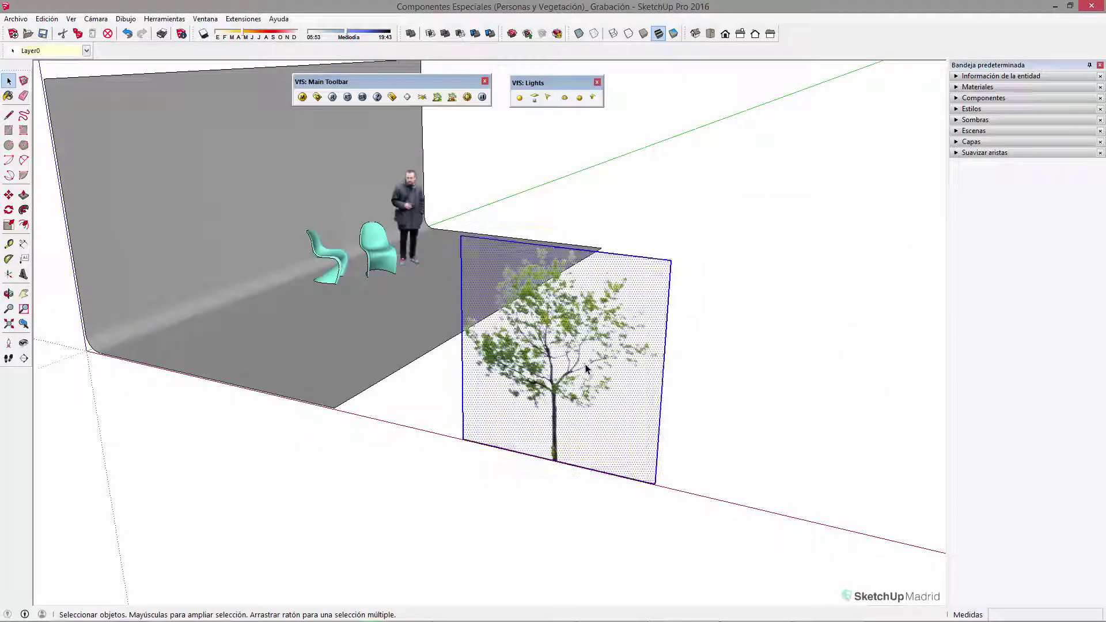
pyautogui.rightClick(588, 288)
pyautogui.click(647, 148)
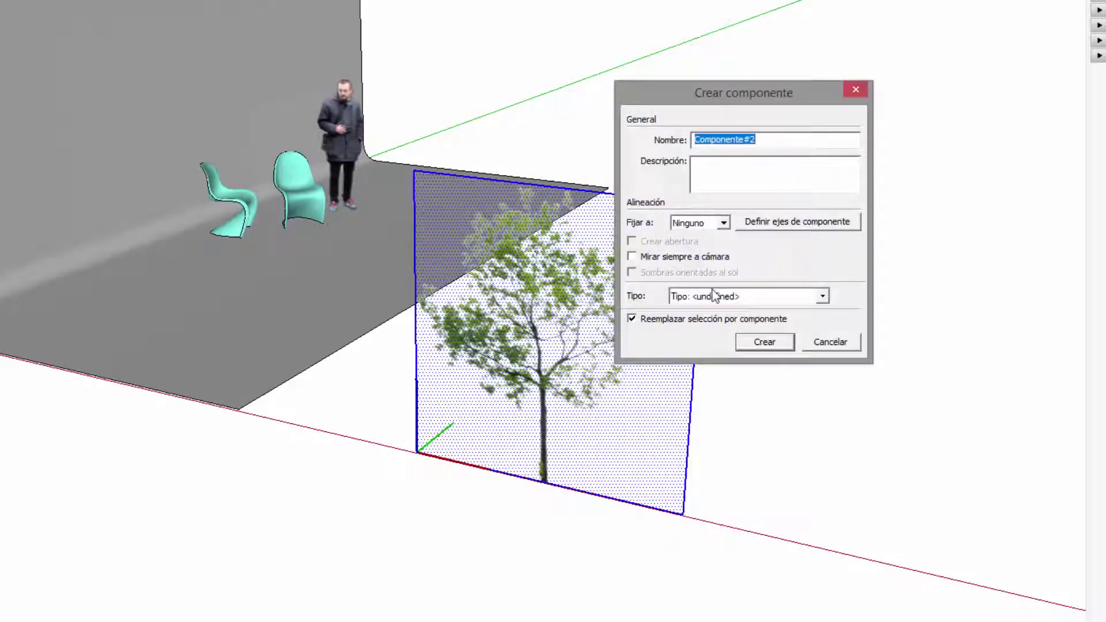
pyautogui.click(632, 256)
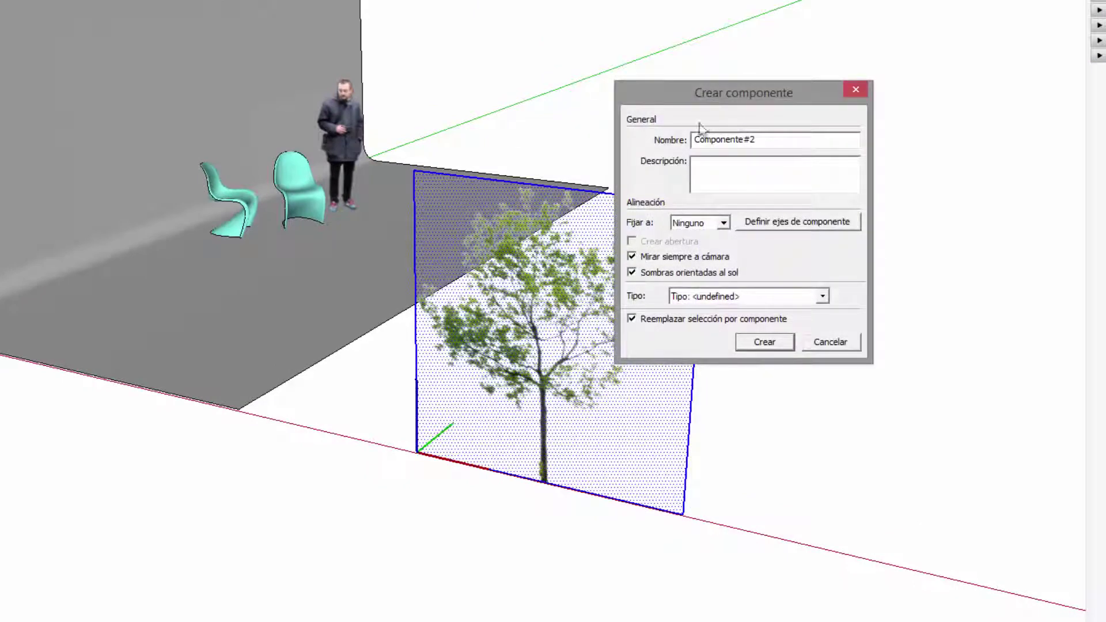
pyautogui.moveTo(719, 102); pyautogui.dragTo(788, 95)
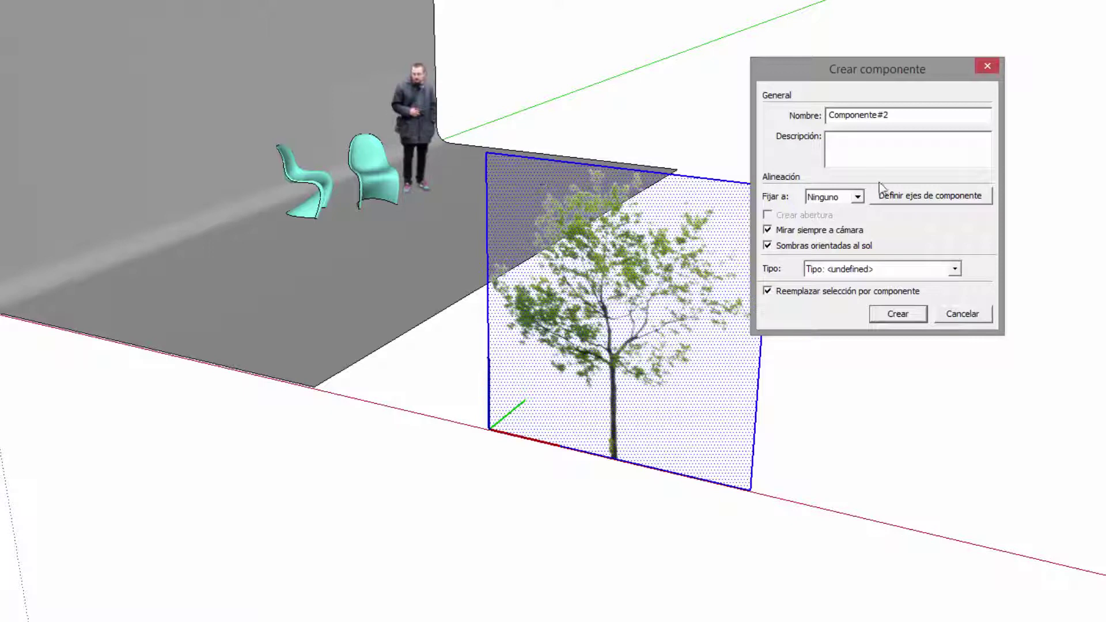
pyautogui.click(910, 198)
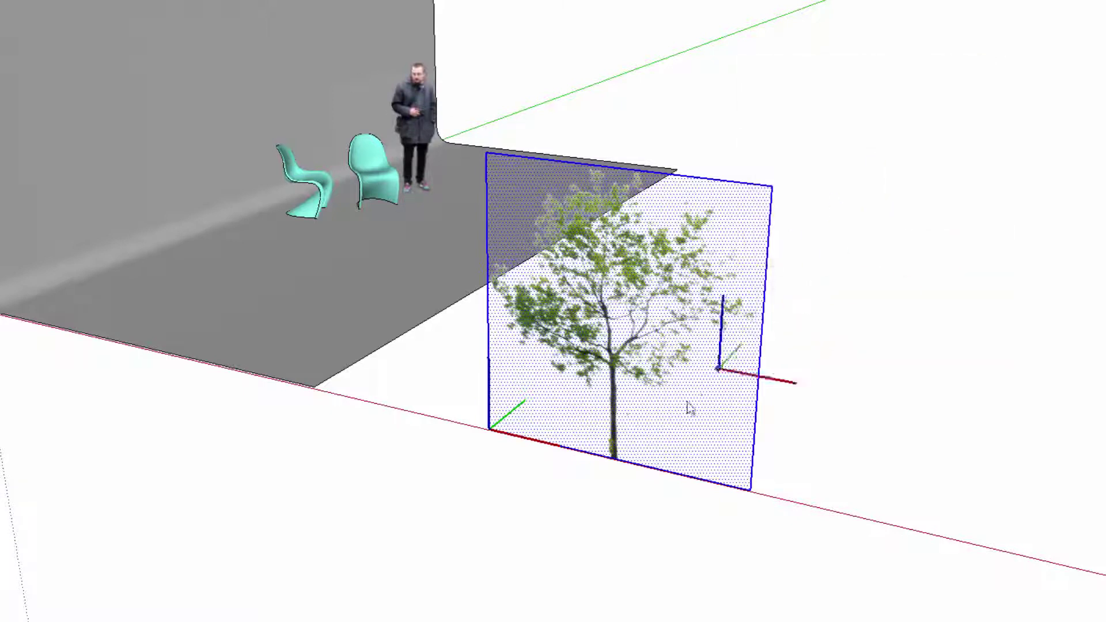
# Set the component axes at the trunk base along the bottom edge and create it.
pyautogui.scroll(1, 622, 468)
pyautogui.scroll(3, 609, 487)
pyautogui.scroll(3, 609, 471)
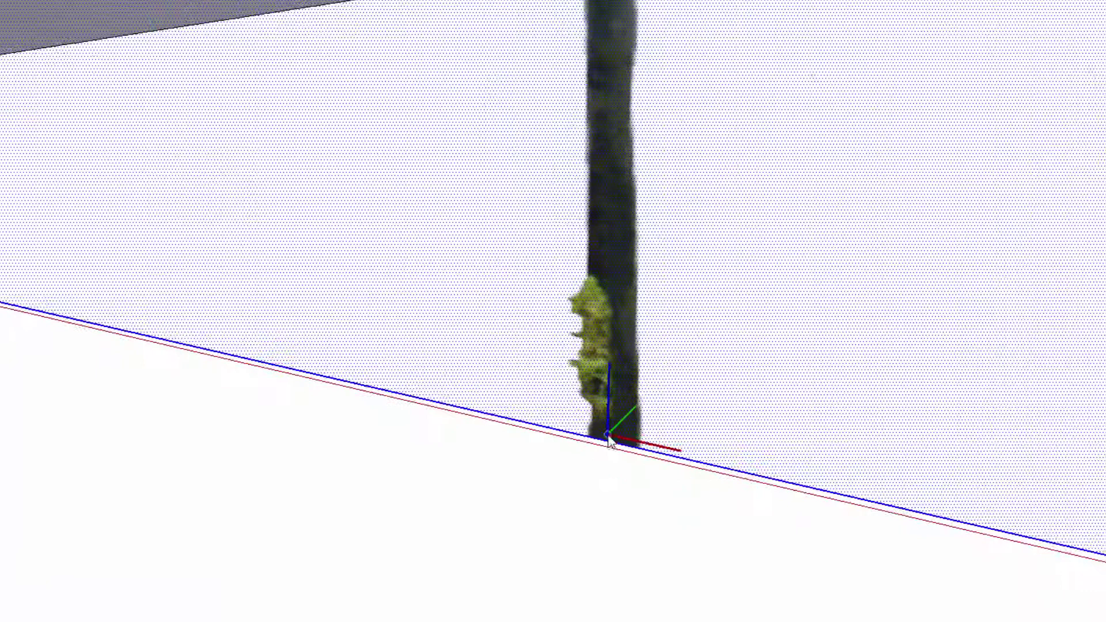
pyautogui.click(609, 443)
pyautogui.scroll(-3, 611, 449)
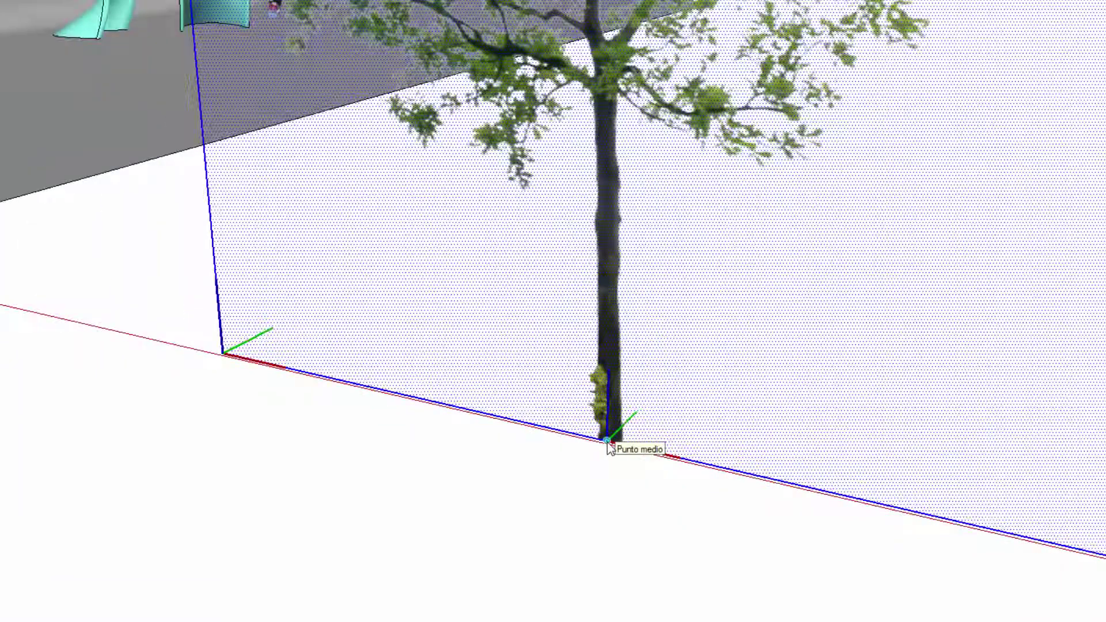
pyautogui.scroll(-2, 634, 452)
pyautogui.click(854, 499)
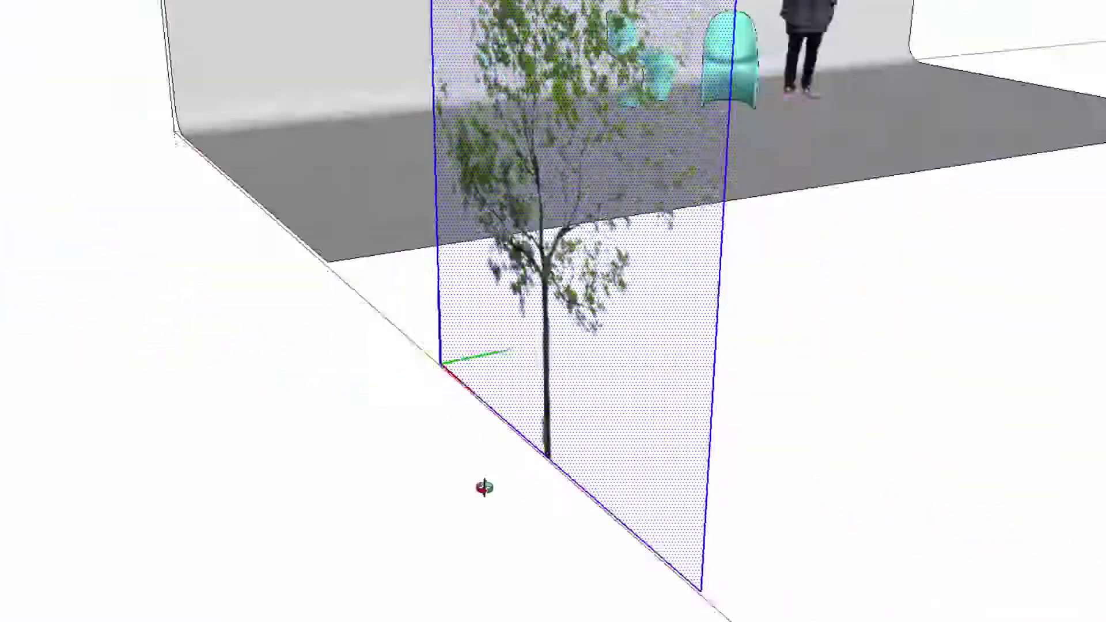
pyautogui.click(899, 314)
# Scale the tree component up from its corner.
pyautogui.scroll(-3, 655, 358)
pyautogui.moveTo(555, 366)
pyautogui.mouseDown(button='middle')
pyautogui.moveTo(744, 388)
pyautogui.moveTo(708, 371)
pyautogui.moveTo(548, 84)
pyautogui.mouseUp(button='middle')
pyautogui.moveTo(562, 322)
pyautogui.mouseDown(button='middle')
pyautogui.moveTo(432, 378)
pyautogui.moveTo(388, 373)
pyautogui.mouseUp(button='middle')
pyautogui.press('s')
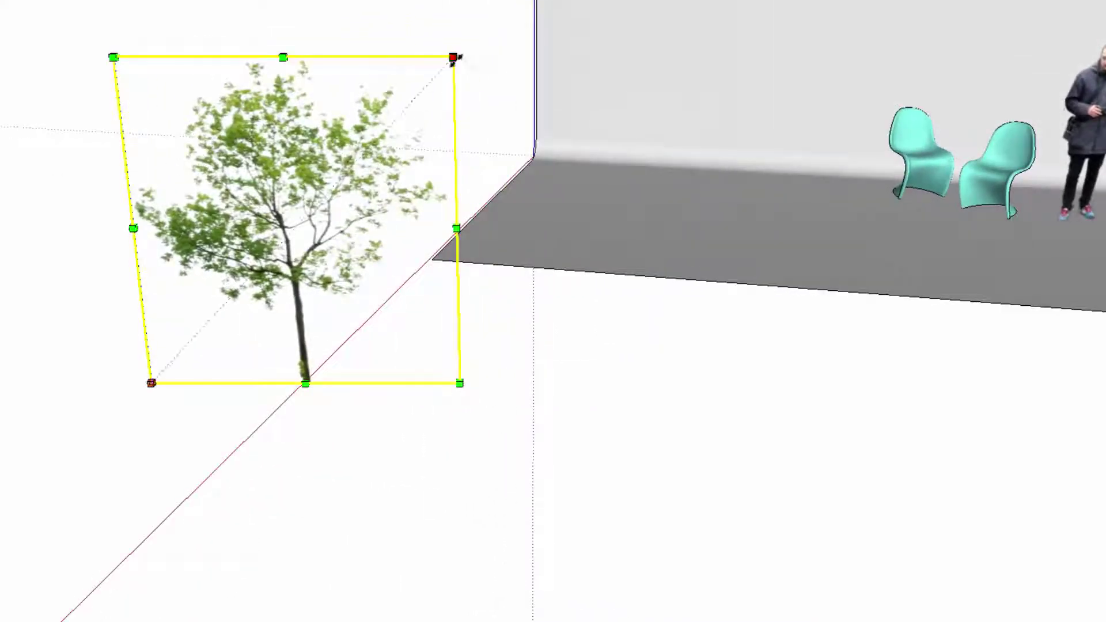
pyautogui.moveTo(454, 59); pyautogui.dragTo(729, 284)
pyautogui.press('m')
pyautogui.moveTo(729, 284); pyautogui.dragTo(445, 395, button='middle')
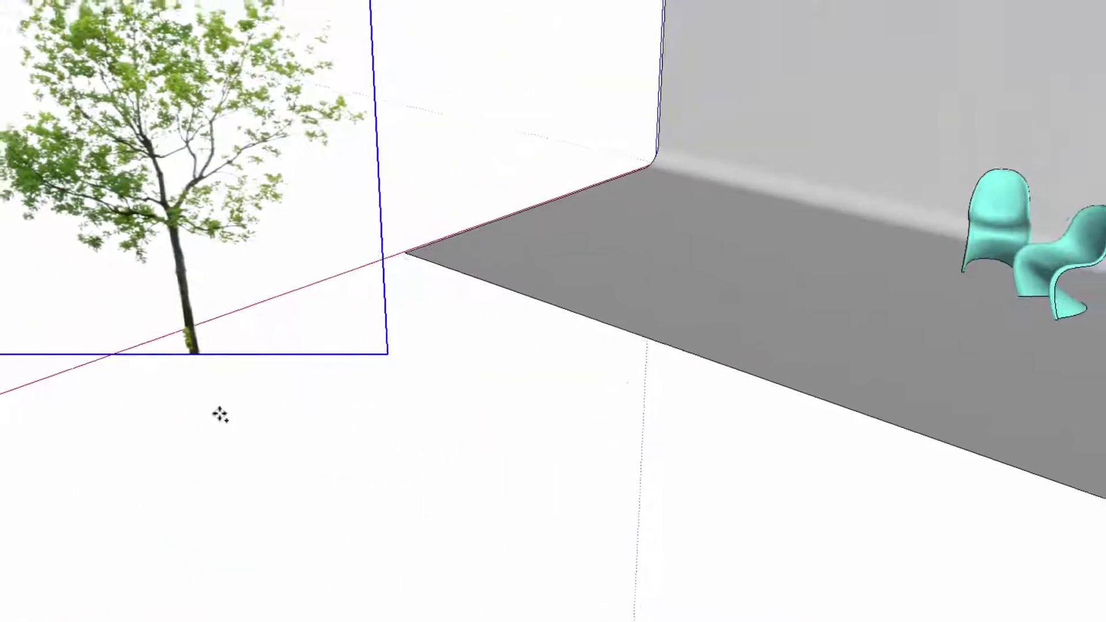
# Move the tree beside the back wall near the chairs and person.
pyautogui.click(221, 414)
pyautogui.click(832, 321)
pyautogui.moveTo(865, 348)
pyautogui.mouseDown(button='middle')
pyautogui.moveTo(588, 375)
pyautogui.moveTo(459, 309)
pyautogui.moveTo(589, 319)
pyautogui.moveTo(554, 300)
pyautogui.mouseUp(button='middle')
pyautogui.press('space')
pyautogui.scroll(5, 588, 319)
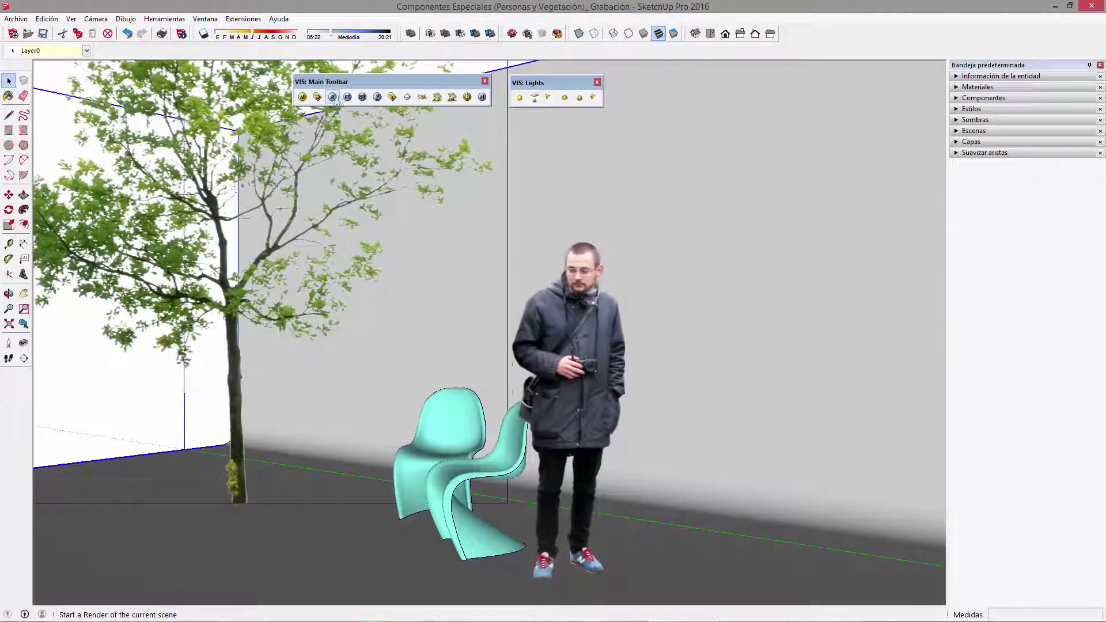
# Render the scene with V-Ray and zoom and pan the frame buffer to inspect shadows.
pyautogui.click(333, 98)
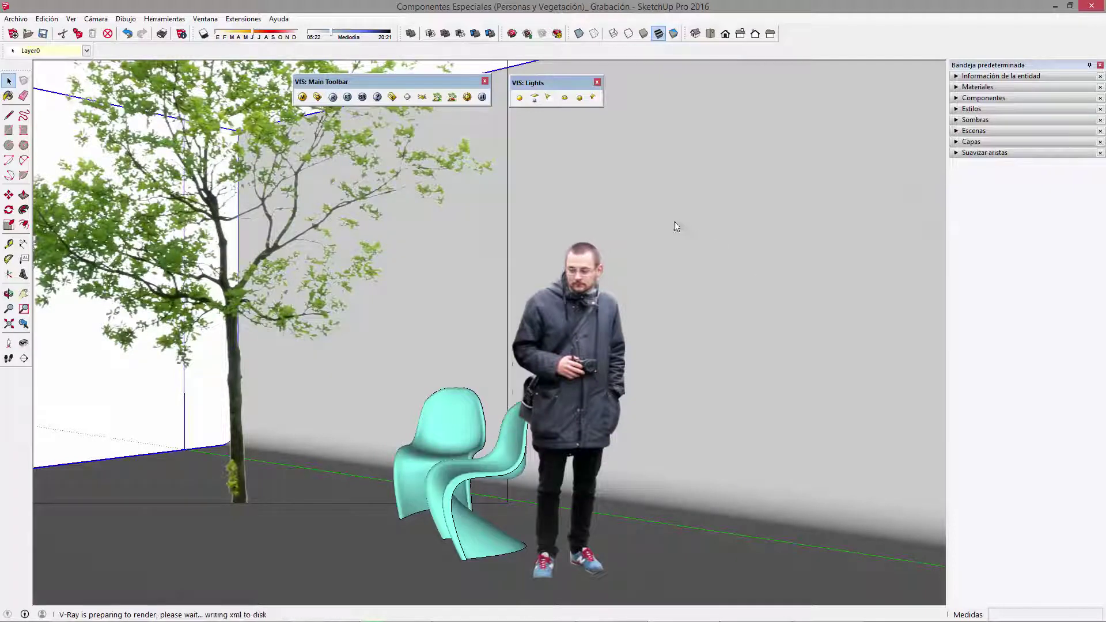
pyautogui.moveTo(725, 130); pyautogui.dragTo(866, 112)
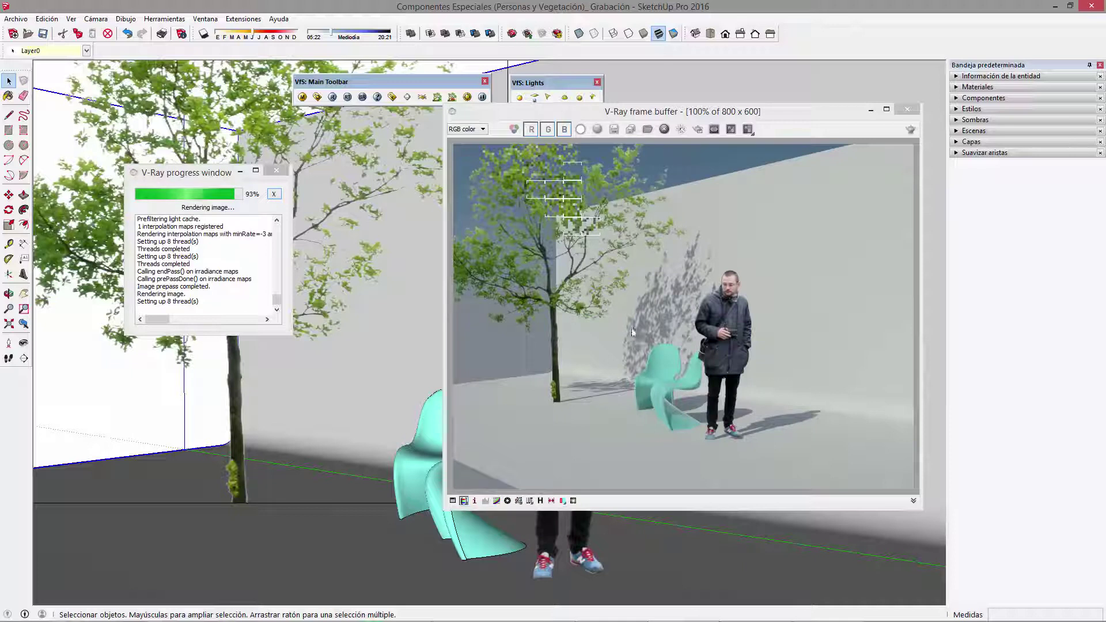
pyautogui.scroll(1, 525, 240)
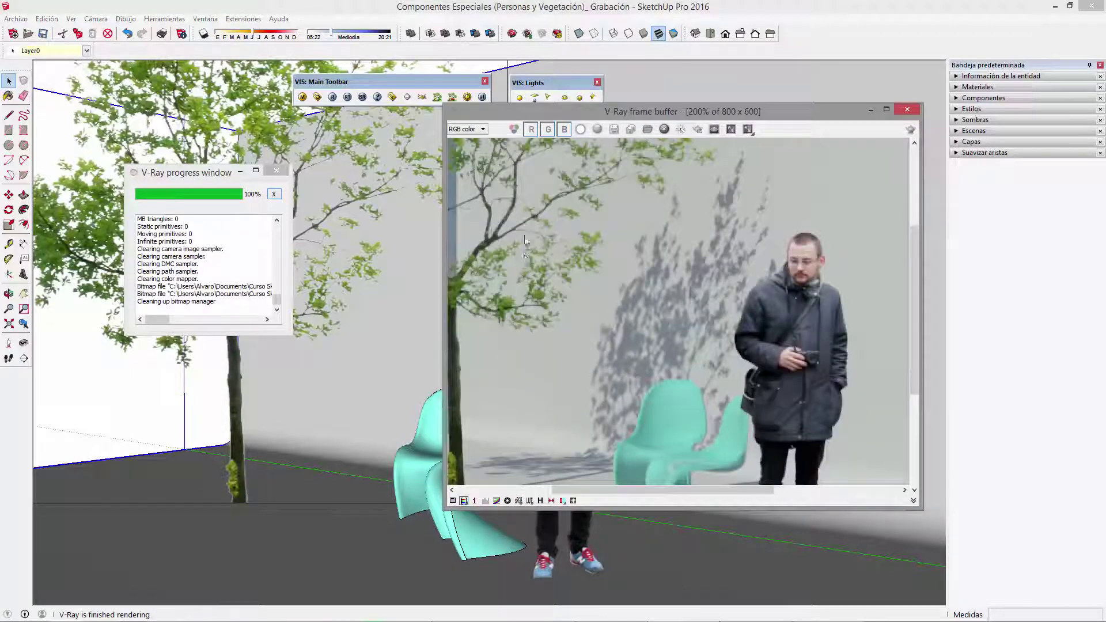
pyautogui.moveTo(717, 326); pyautogui.dragTo(598, 228, button='middle')
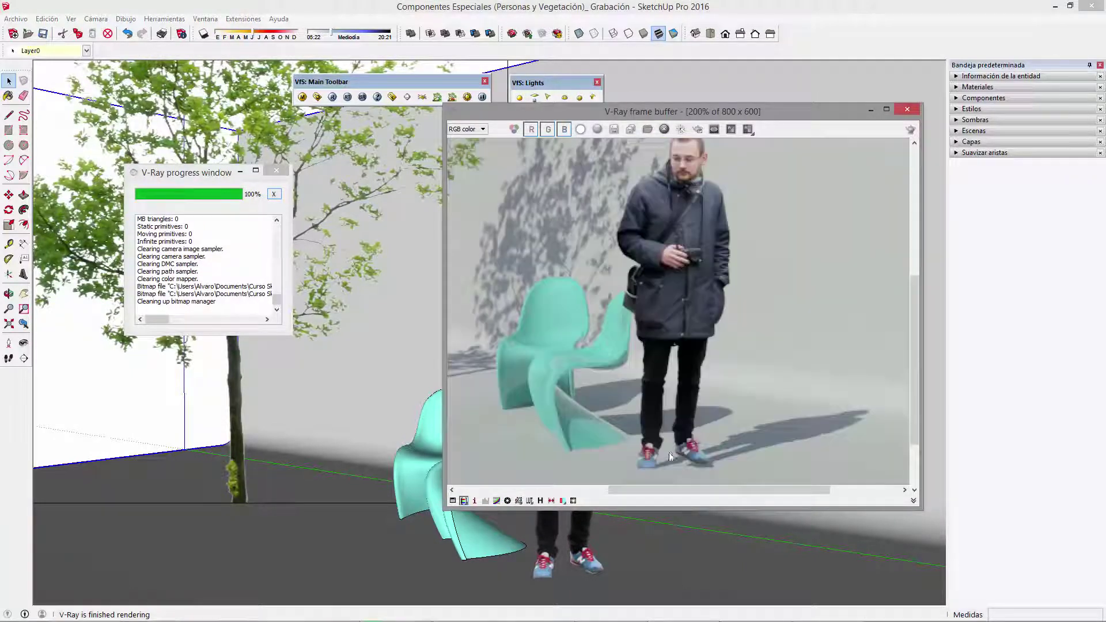
pyautogui.scroll(-1, 750, 426)
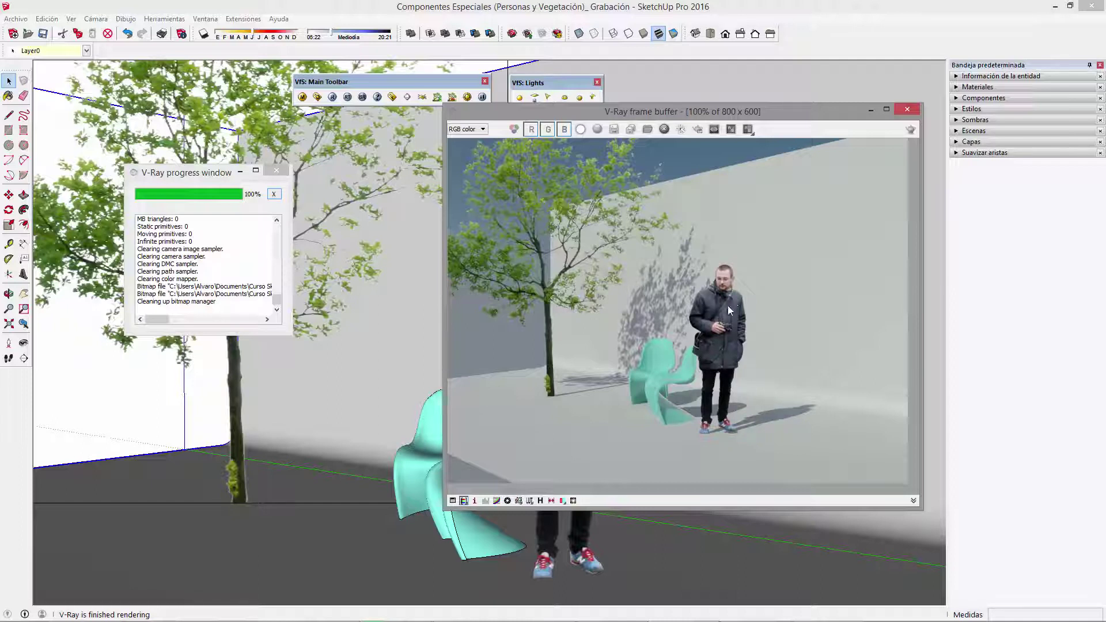
# Orbit the SketchUp view around the tree, chairs and person beside the render window.
pyautogui.moveTo(288, 395)
pyautogui.mouseDown(button='middle')
pyautogui.moveTo(415, 484)
pyautogui.moveTo(265, 444)
pyautogui.moveTo(265, 482)
pyautogui.mouseUp(button='middle')
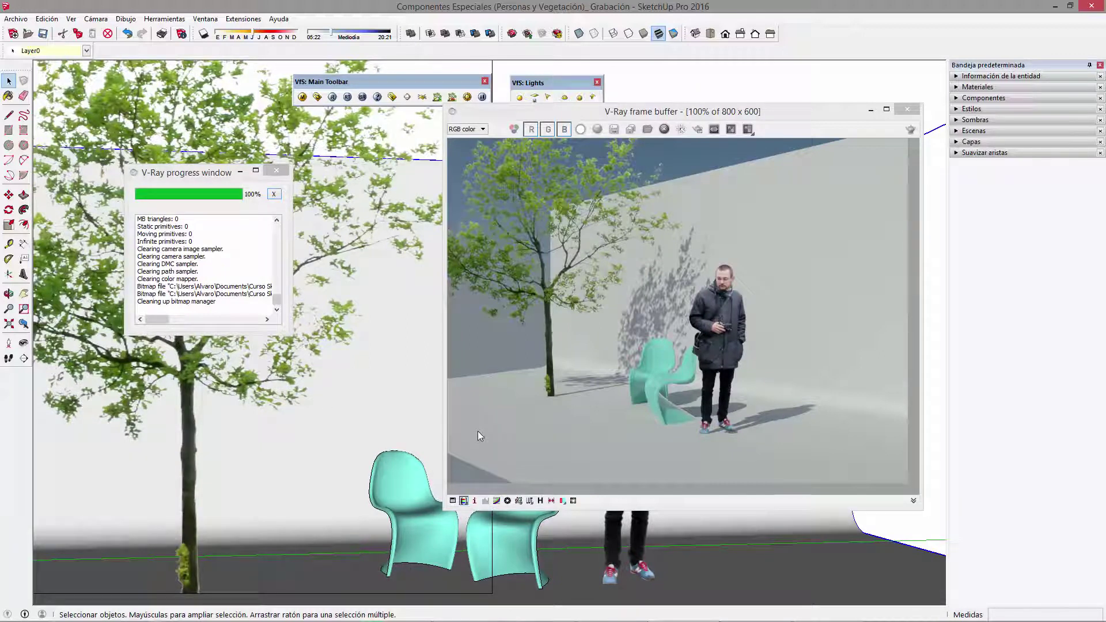
pyautogui.moveTo(348, 471)
pyautogui.mouseDown(button='middle')
pyautogui.moveTo(396, 457)
pyautogui.moveTo(361, 515)
pyautogui.moveTo(305, 442)
pyautogui.mouseUp(button='middle')
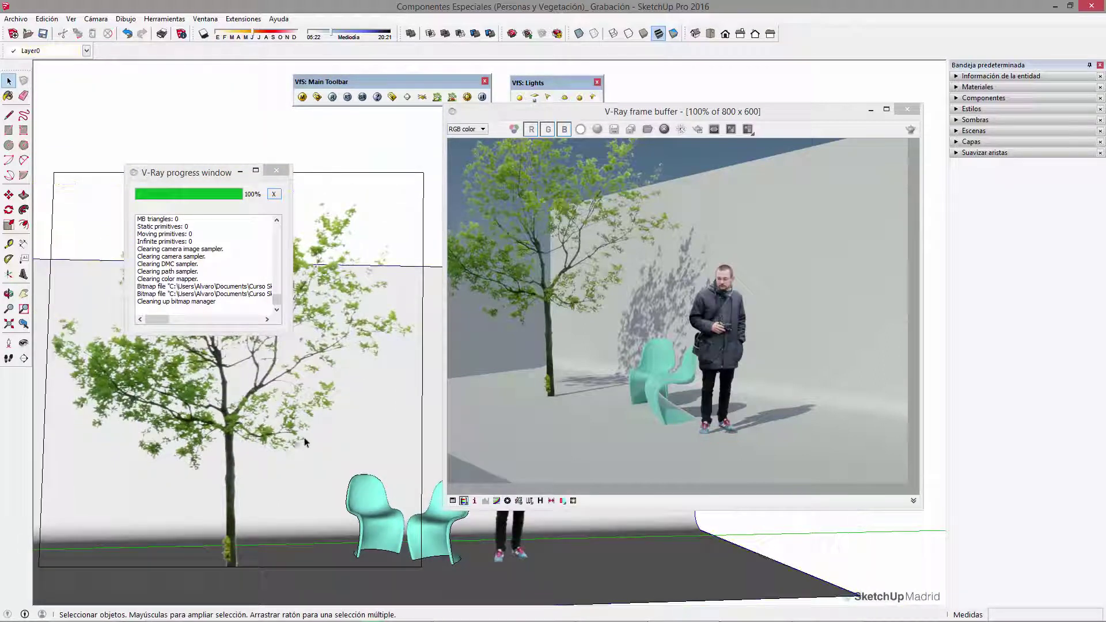
pyautogui.moveTo(361, 382)
pyautogui.mouseDown(button='middle')
pyautogui.moveTo(323, 369)
pyautogui.moveTo(277, 322)
pyautogui.mouseUp(button='middle')
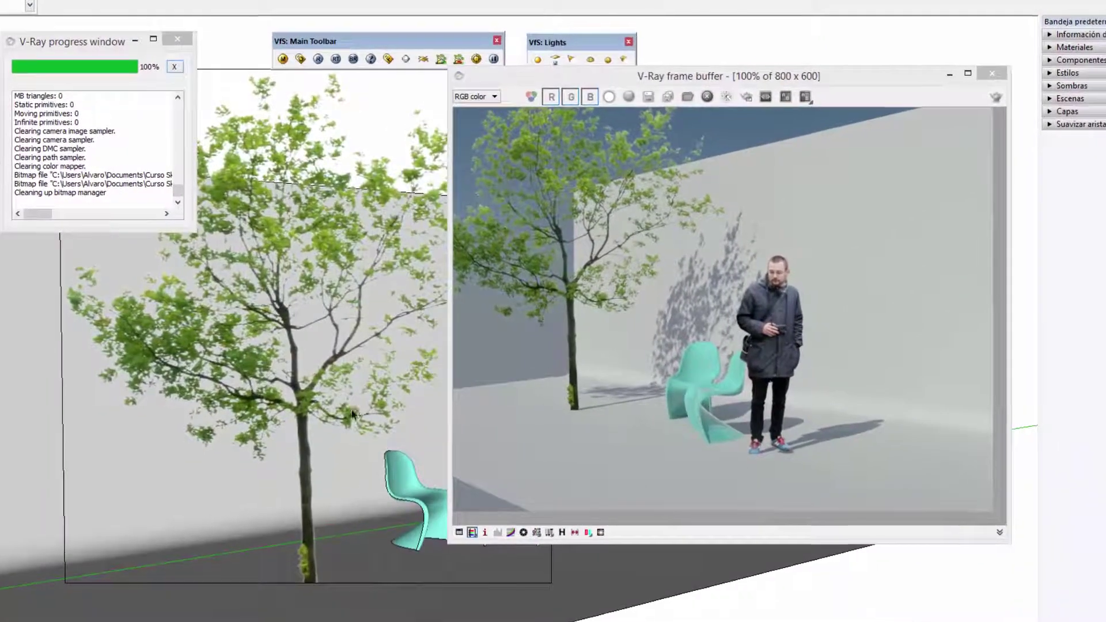
pyautogui.moveTo(352, 414)
pyautogui.mouseDown(button='middle')
pyautogui.moveTo(320, 487)
pyautogui.moveTo(380, 501)
pyautogui.mouseUp(button='middle')
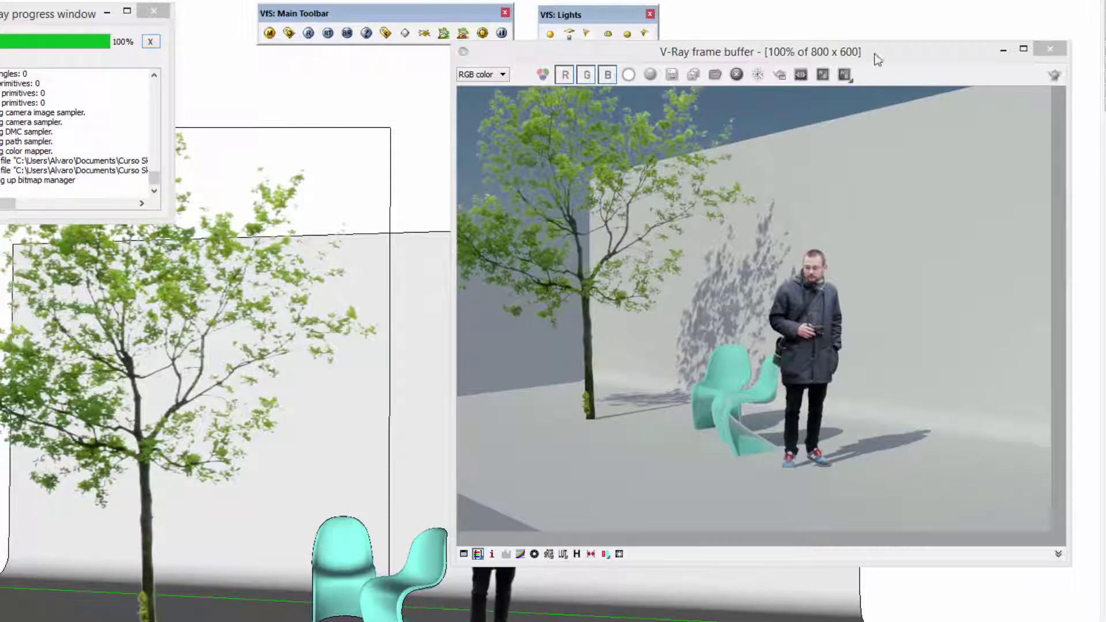
pyautogui.moveTo(876, 52); pyautogui.dragTo(1006, 70)
pyautogui.moveTo(511, 363)
pyautogui.mouseDown(button='middle')
pyautogui.moveTo(408, 444)
pyautogui.moveTo(316, 459)
pyautogui.mouseUp(button='middle')
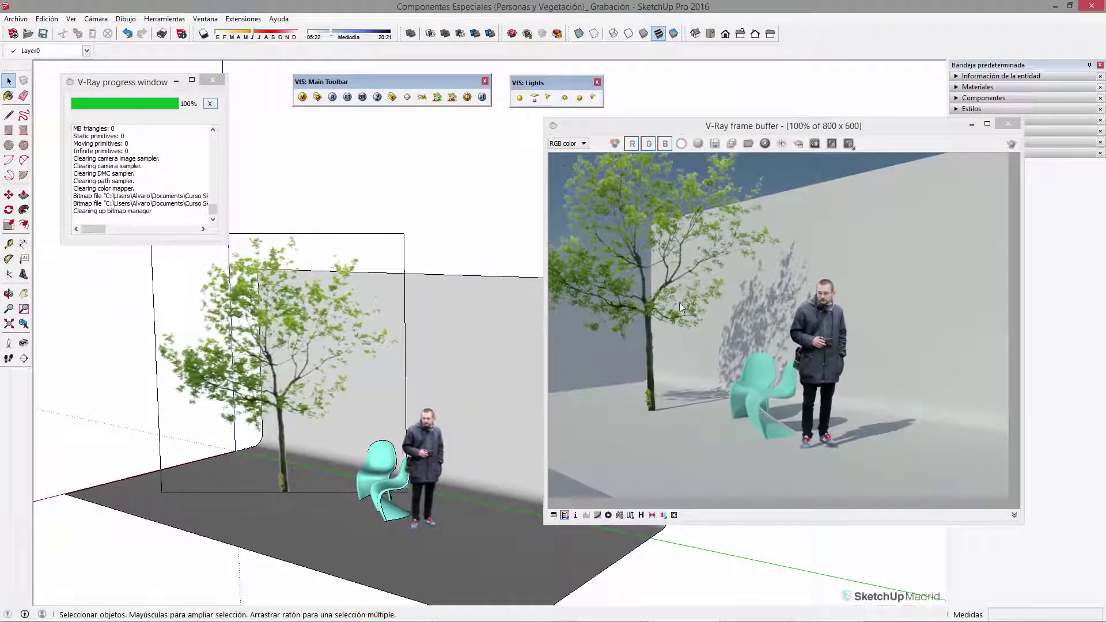
pyautogui.click(730, 314)
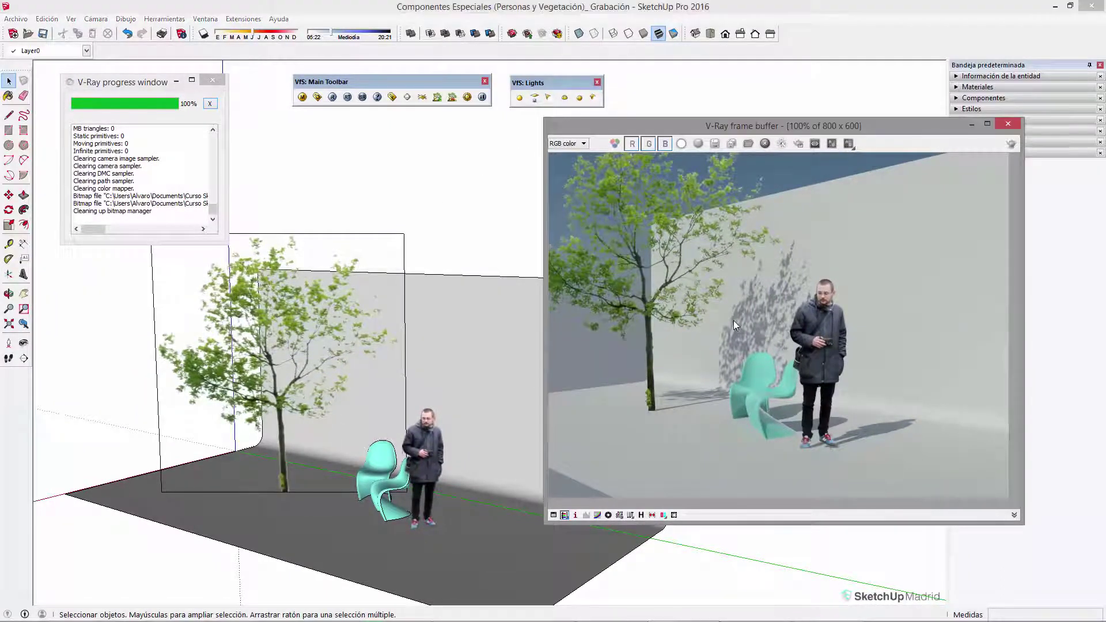
pyautogui.scroll(1, 734, 321)
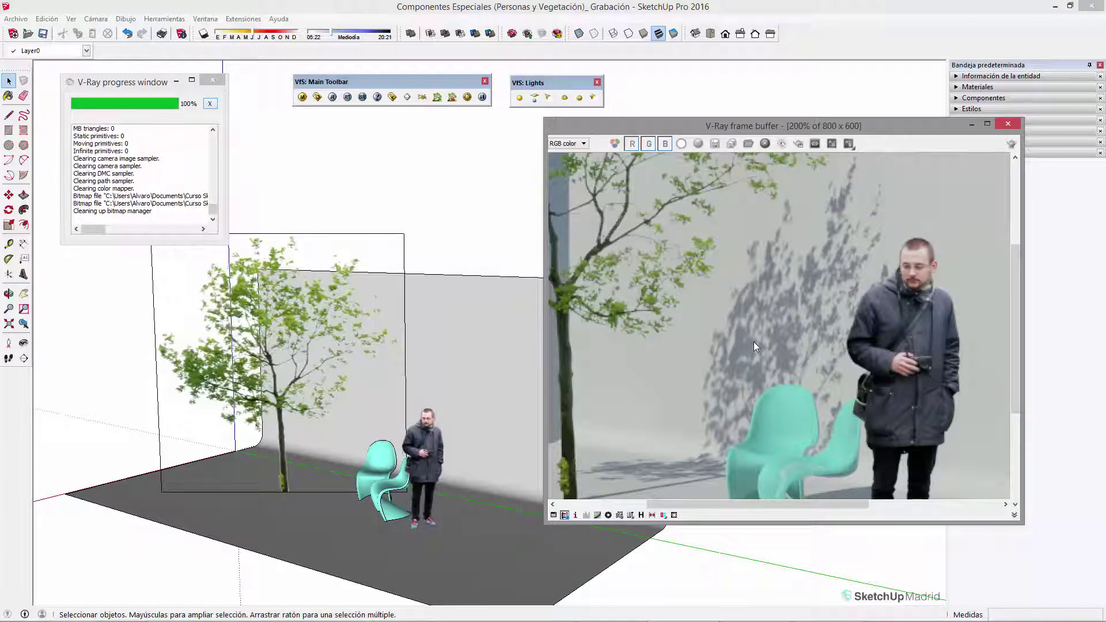
pyautogui.scroll(-1, 754, 341)
pyautogui.moveTo(403, 327)
pyautogui.mouseDown(button='middle')
pyautogui.moveTo(449, 325)
pyautogui.moveTo(415, 322)
pyautogui.mouseUp(button='middle')
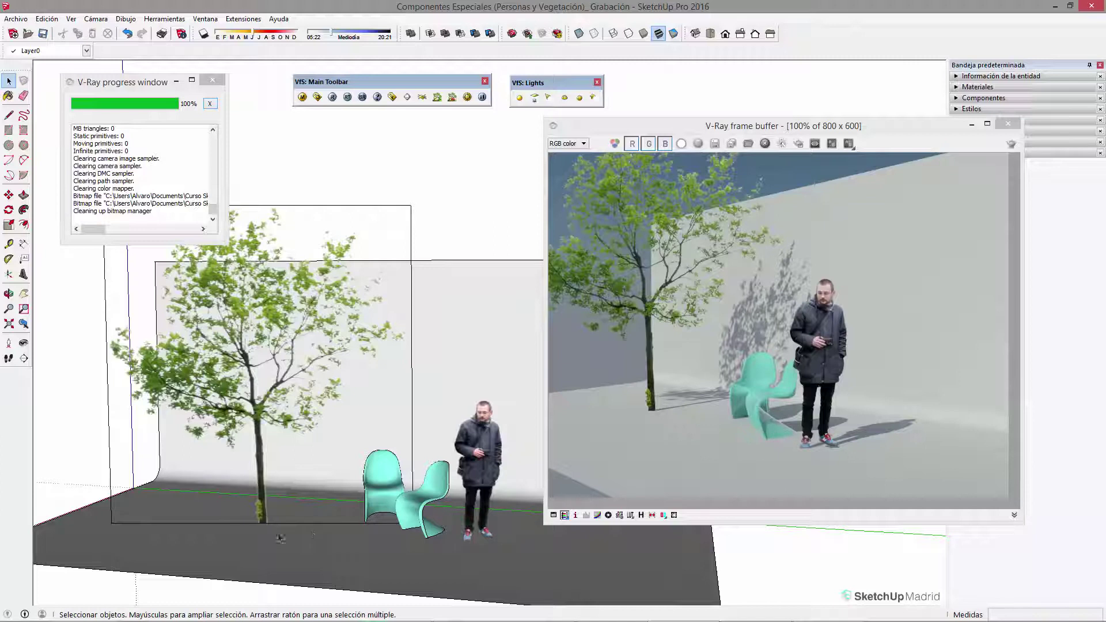
pyautogui.click(409, 216)
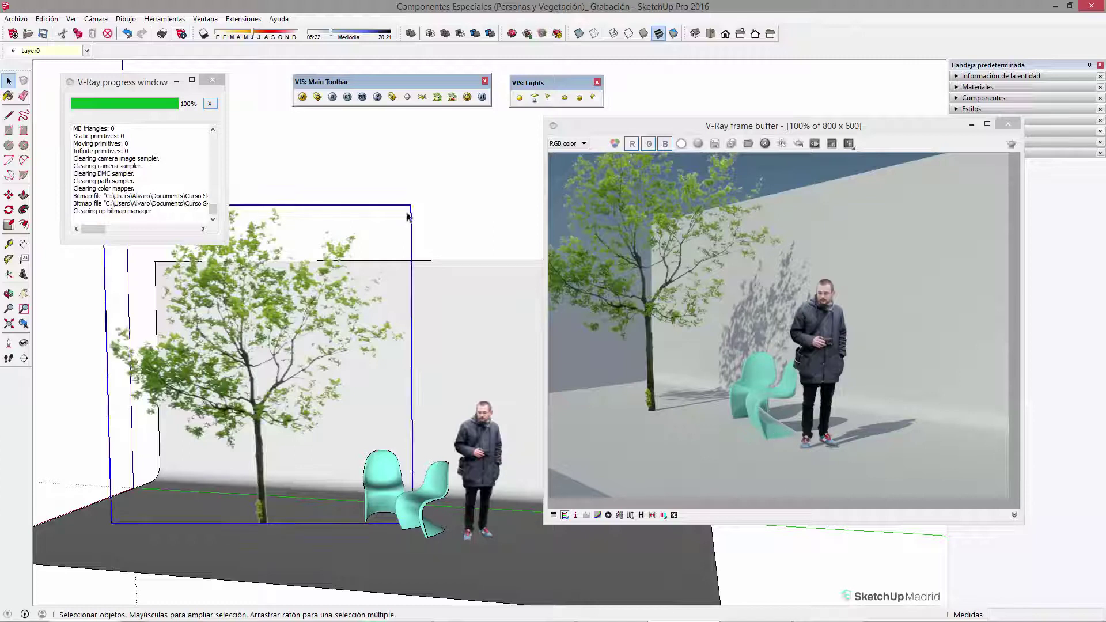
pyautogui.click(467, 223)
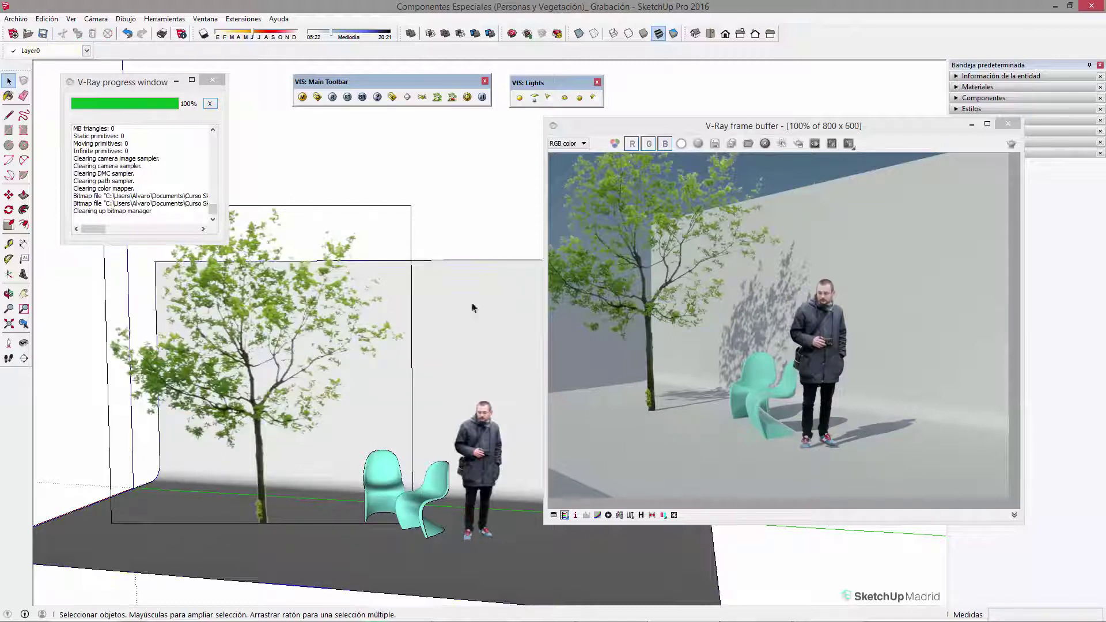
pyautogui.click(732, 423)
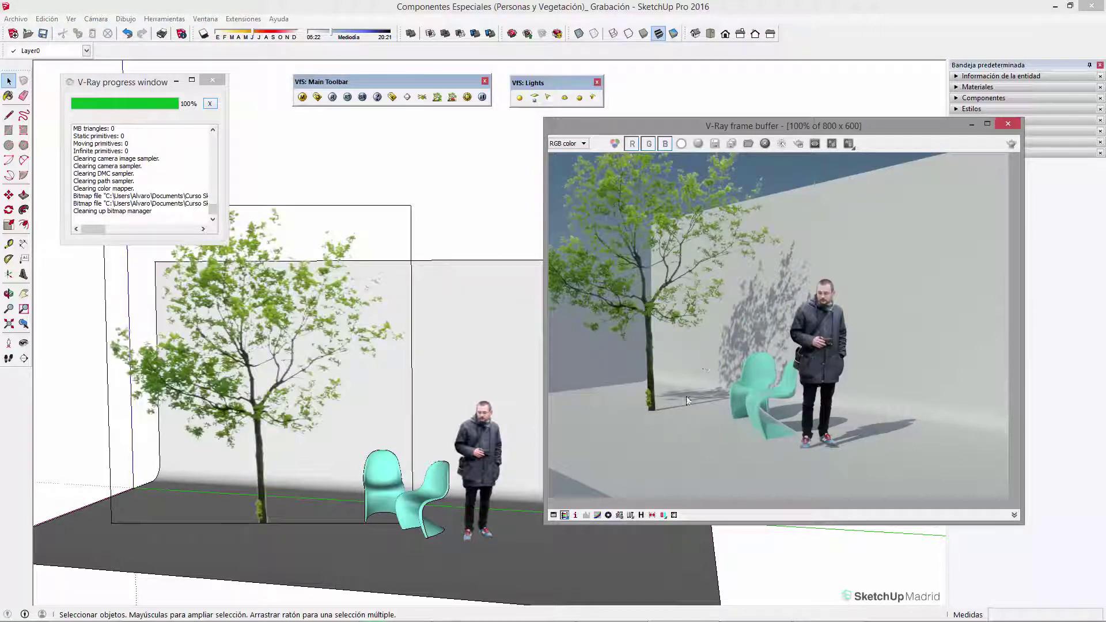
pyautogui.click(410, 299)
pyautogui.click(408, 206)
pyautogui.click(412, 186)
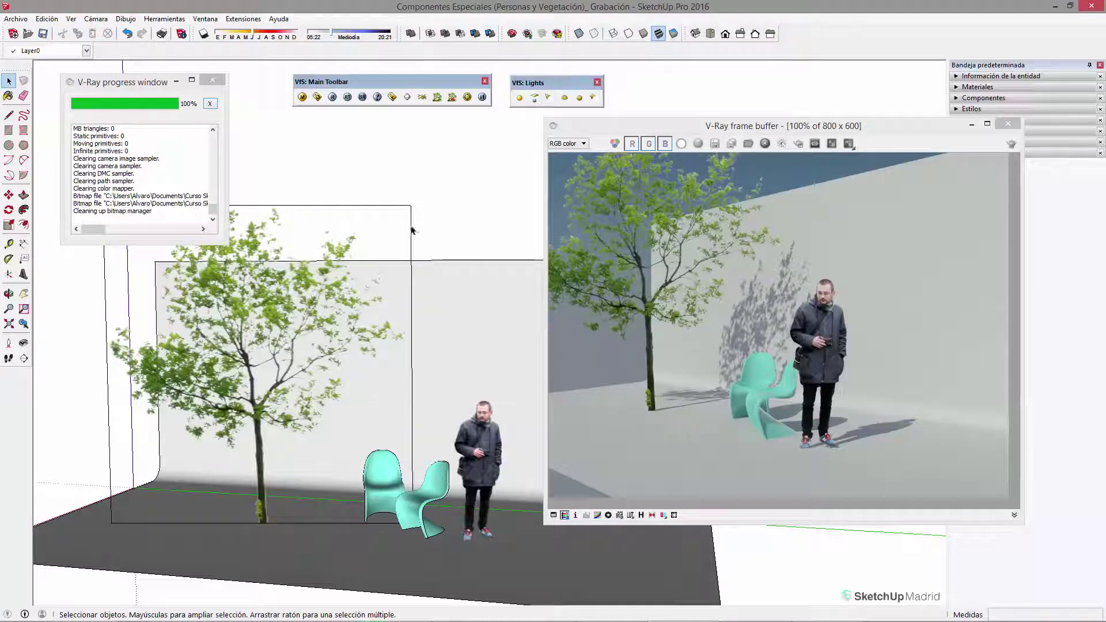